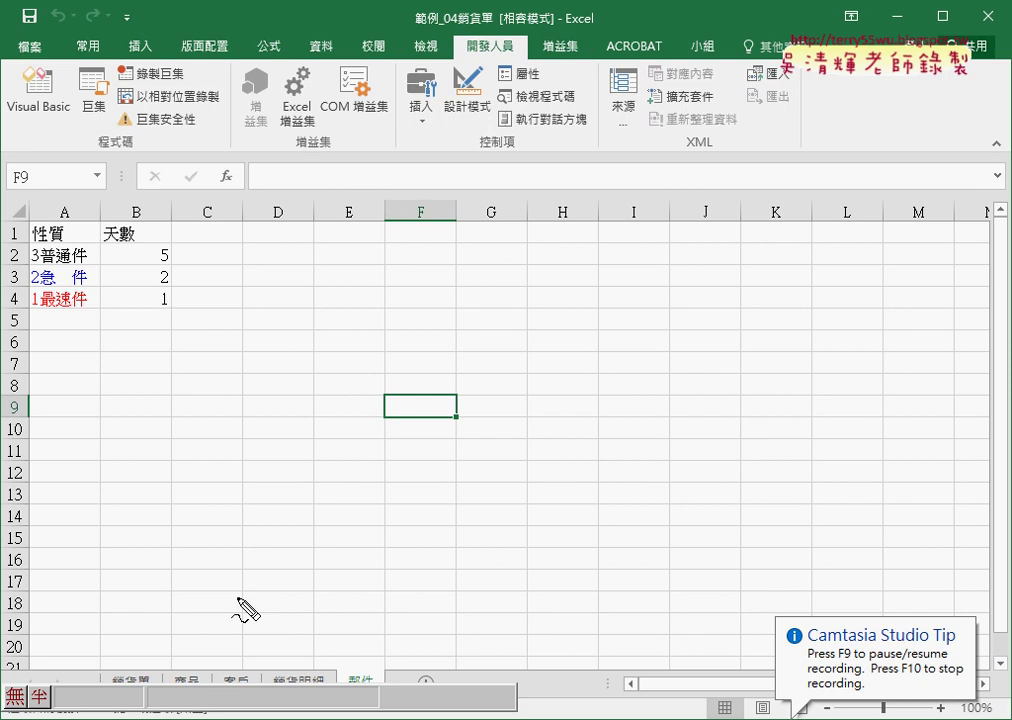
# Switch to the 銷貨單 sheet and inspect the order number B2, shipping type E2 and date D2
pyautogui.click(141, 678)
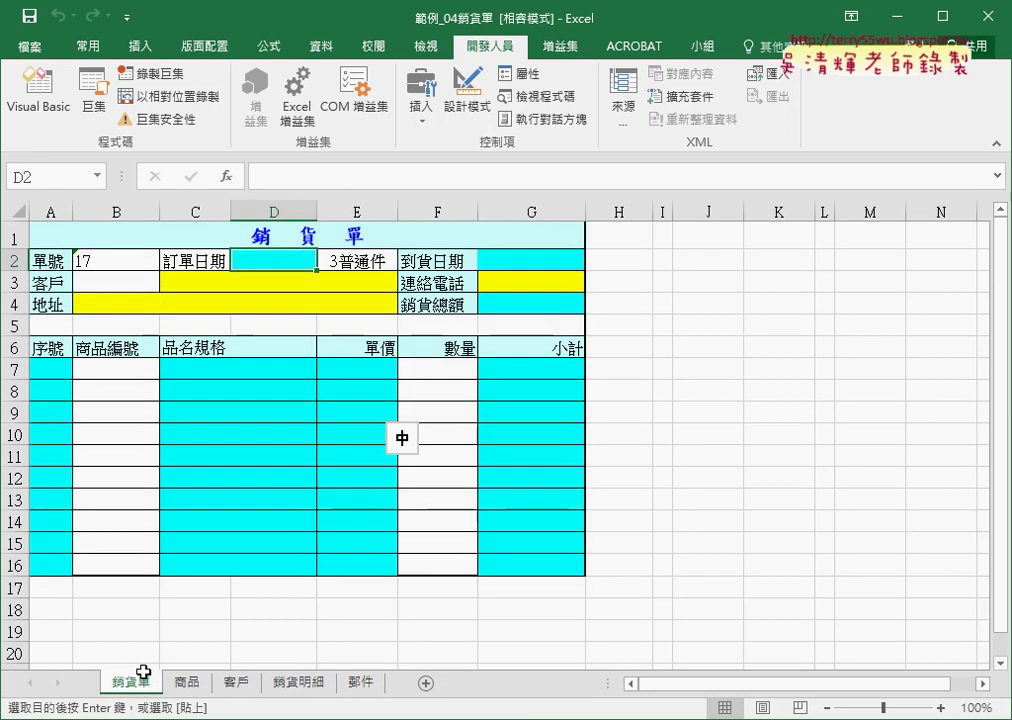
pyautogui.click(95, 261)
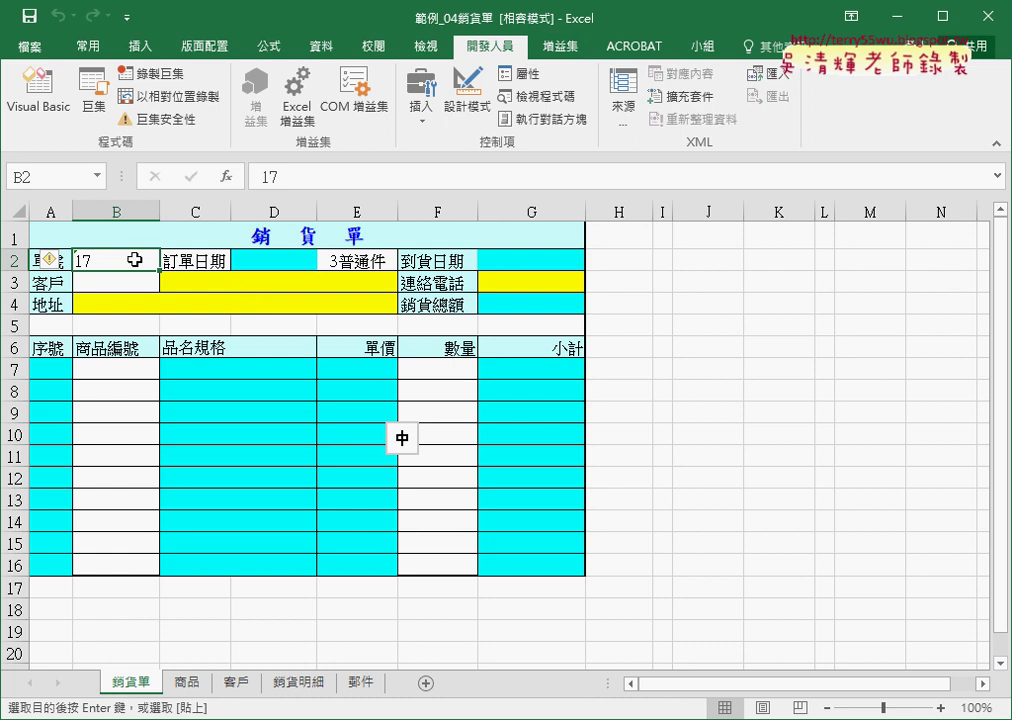
pyautogui.click(360, 262)
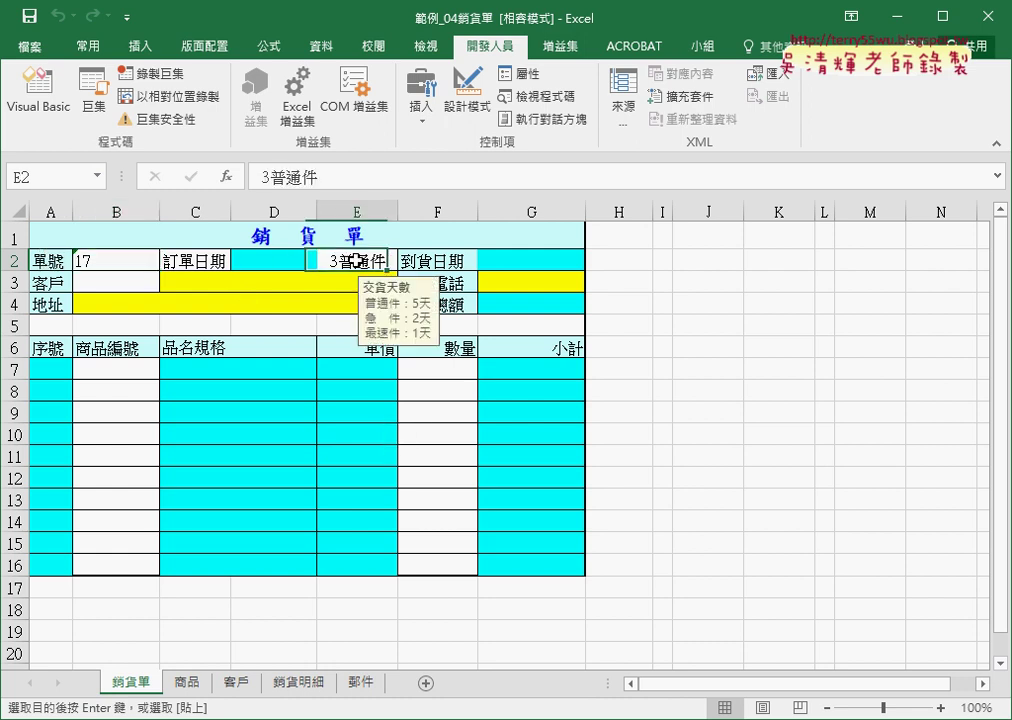
pyautogui.click(285, 262)
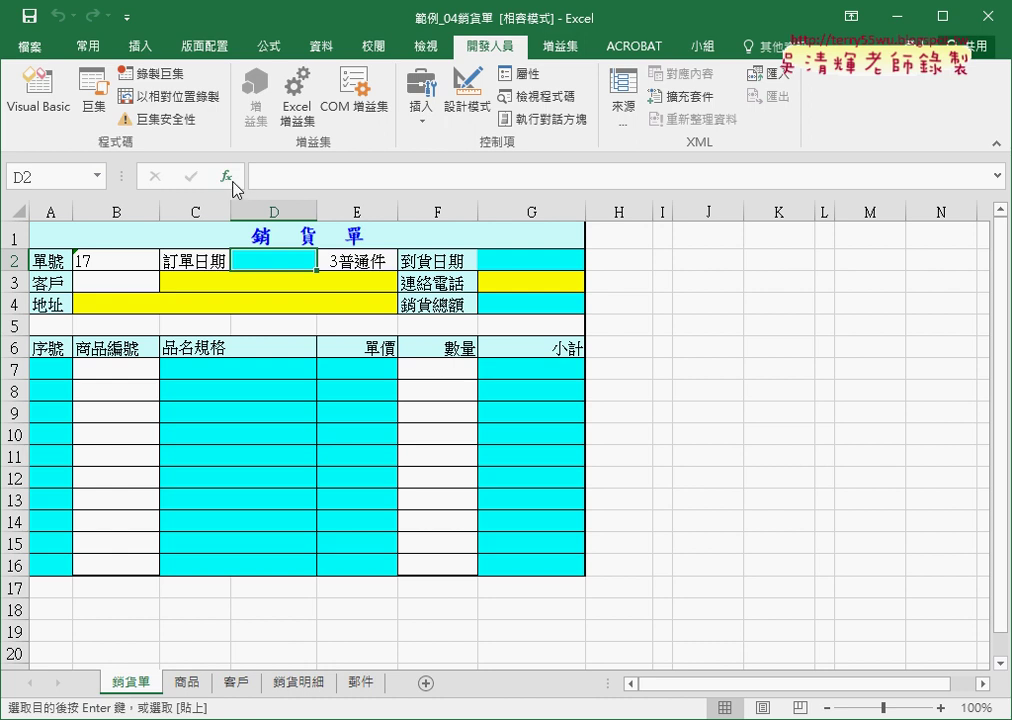
# Enter =TODAY() in D2 from the 日期及時間 functions so it shows 2018/4/2
pyautogui.press('F2')
pyautogui.hotkey('shift', 'F3')
pyautogui.click(515, 251)
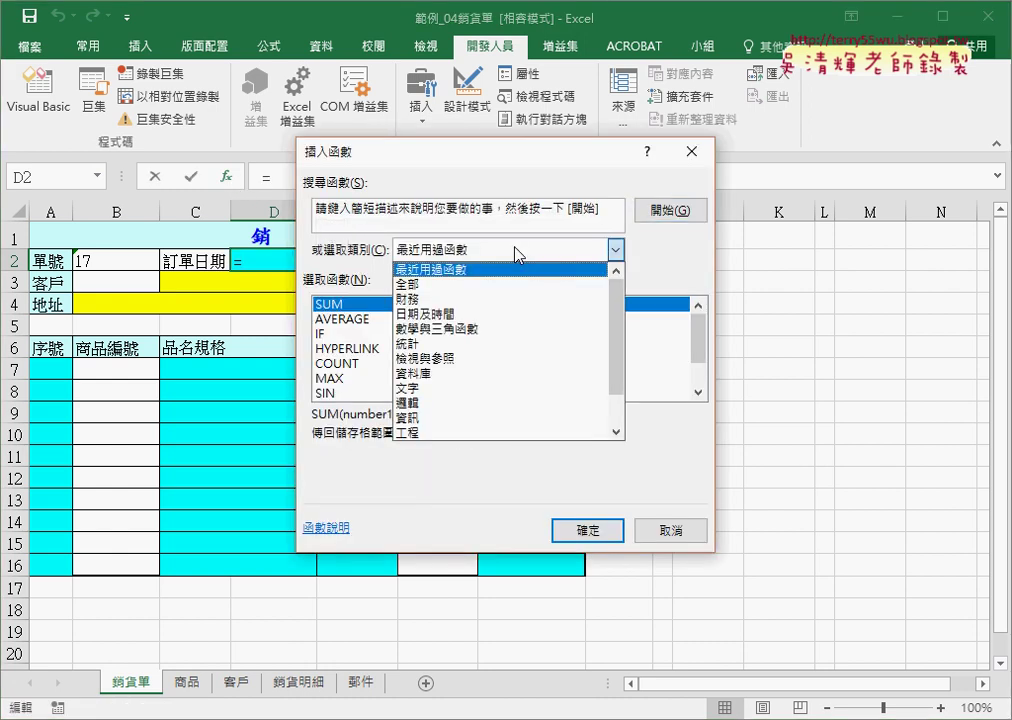
pyautogui.click(512, 314)
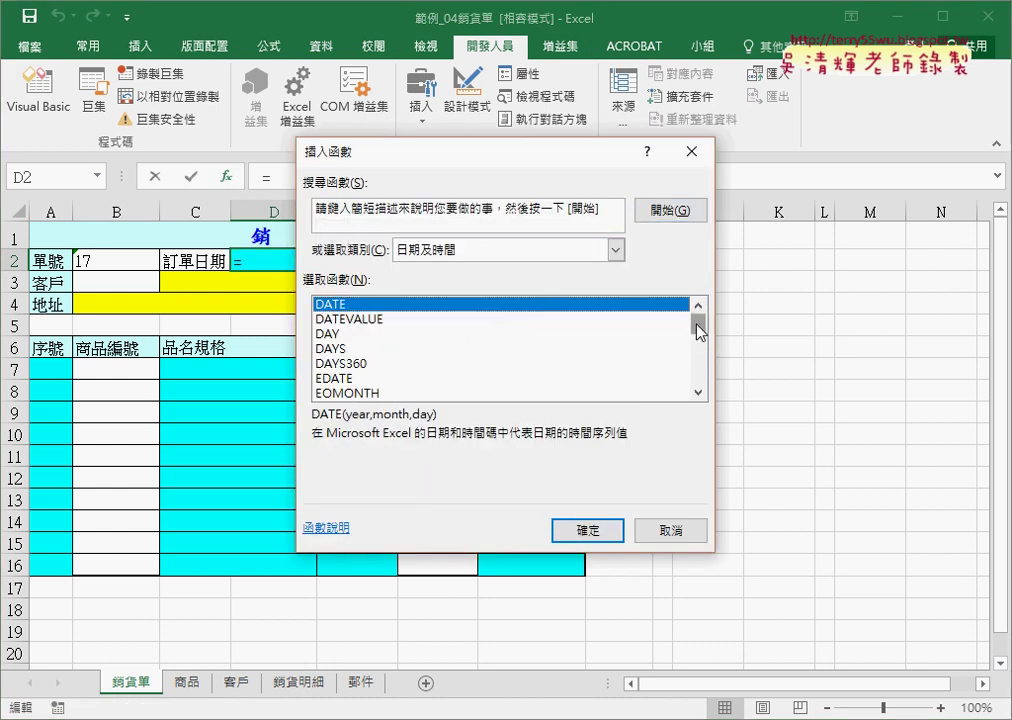
pyautogui.moveTo(697, 324); pyautogui.dragTo(698, 353)
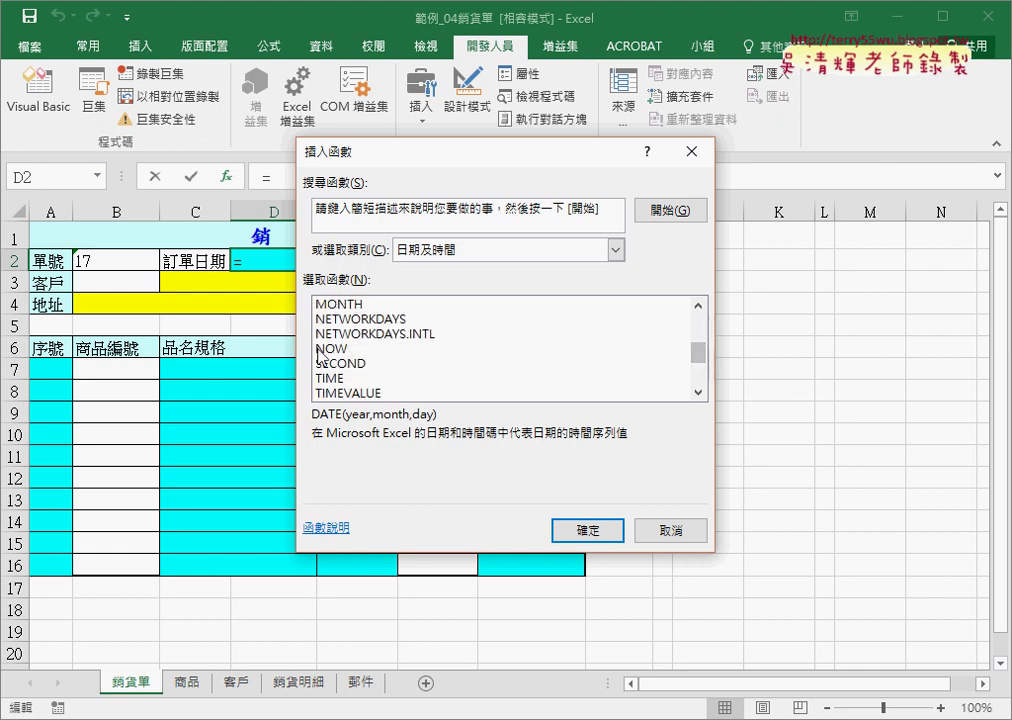
pyautogui.click(503, 349)
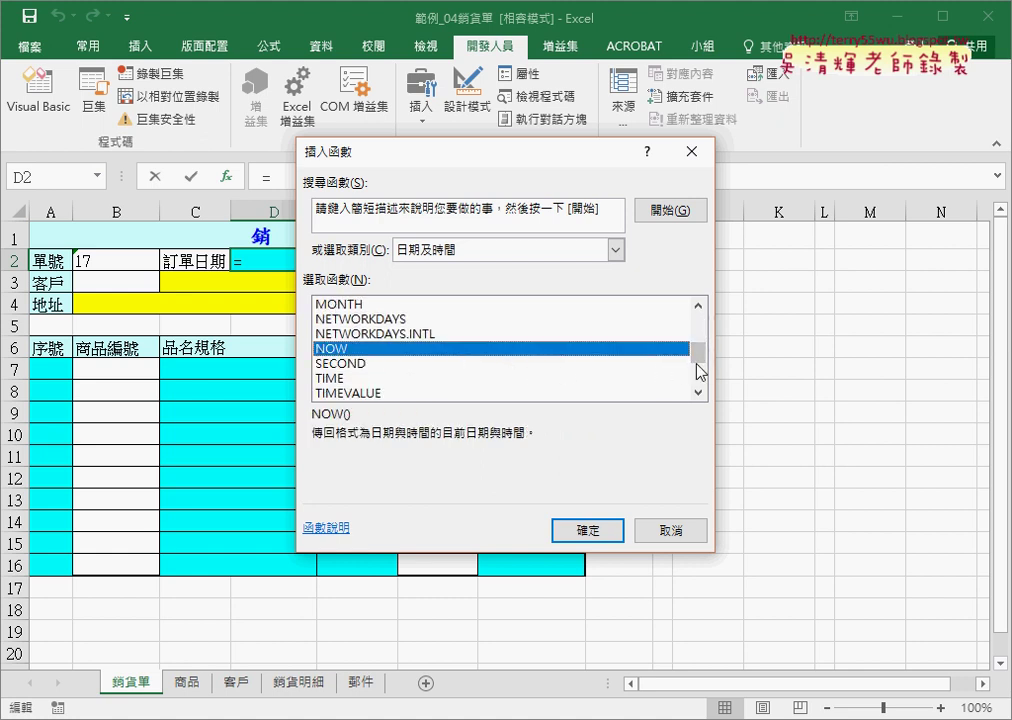
pyautogui.moveTo(698, 353); pyautogui.dragTo(698, 373)
pyautogui.click(437, 320)
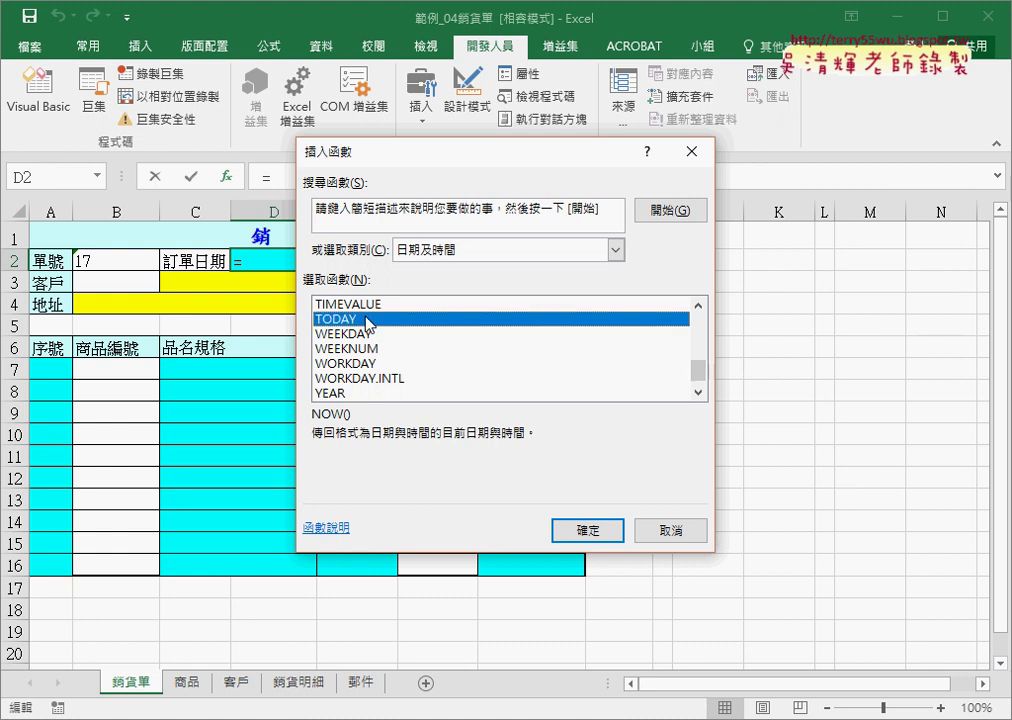
pyautogui.click(606, 539)
pyautogui.click(516, 409)
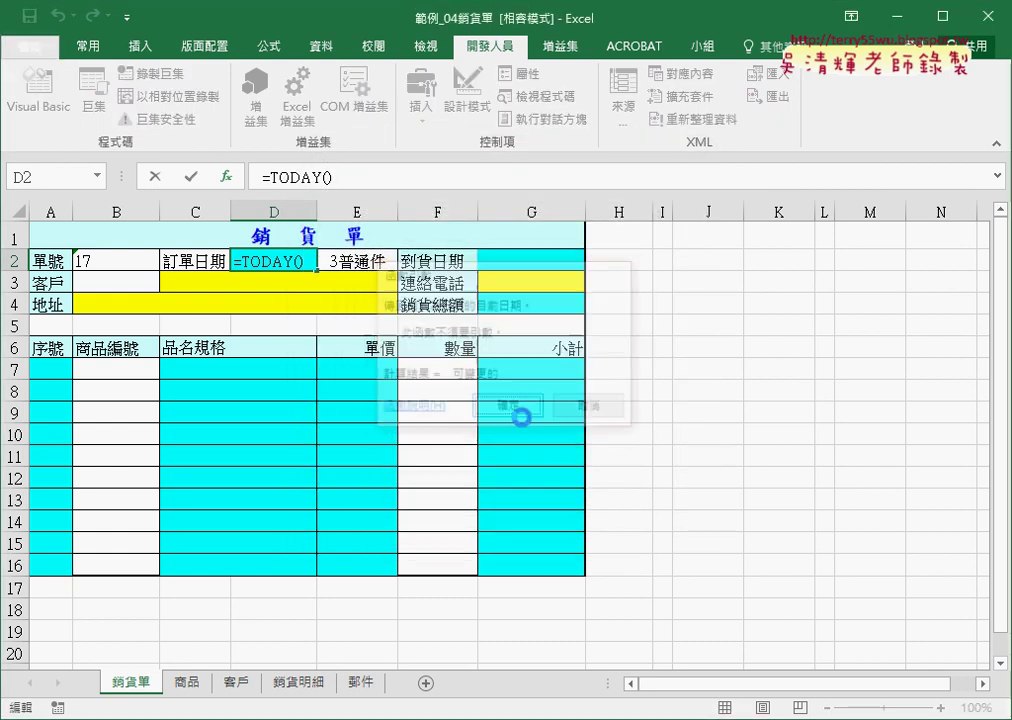
pyautogui.click(388, 262)
# Check E2's empty shipping-type list, then select the 性質 column A1:A4 on the 郵件 sheet
pyautogui.click(406, 262)
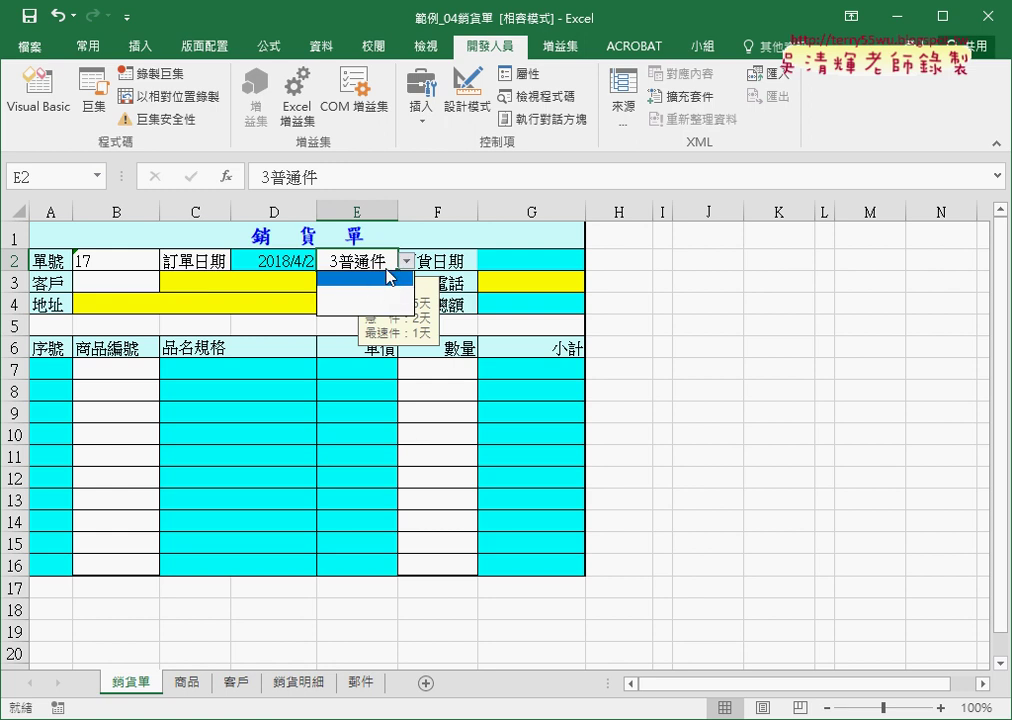
pyautogui.click(376, 262)
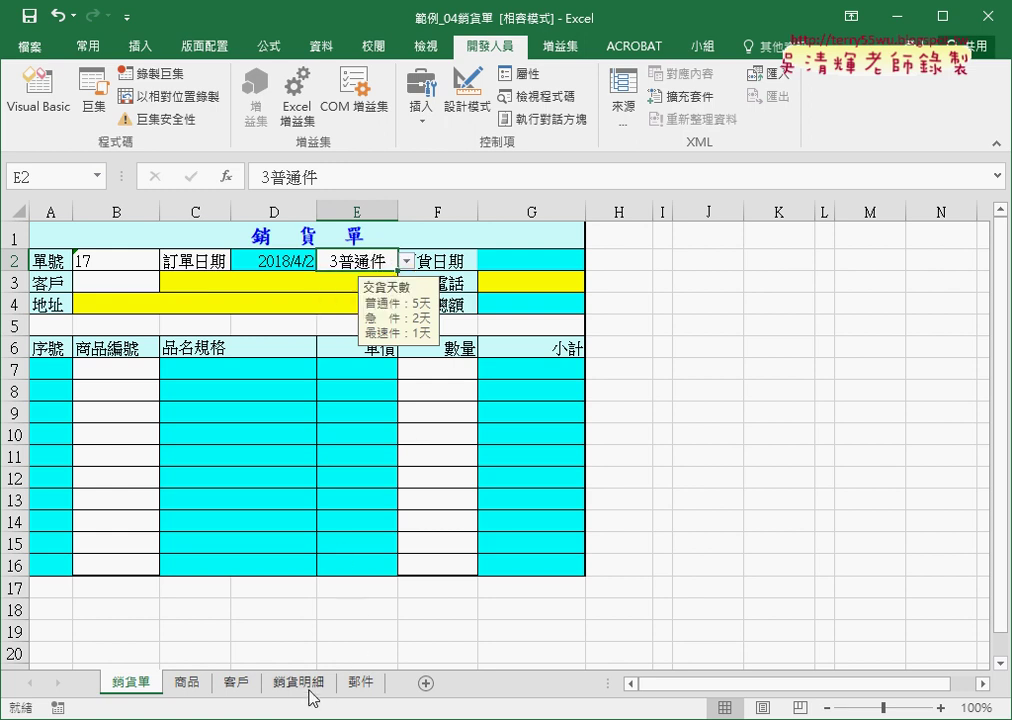
pyautogui.click(359, 683)
pyautogui.moveTo(60, 234); pyautogui.dragTo(55, 296)
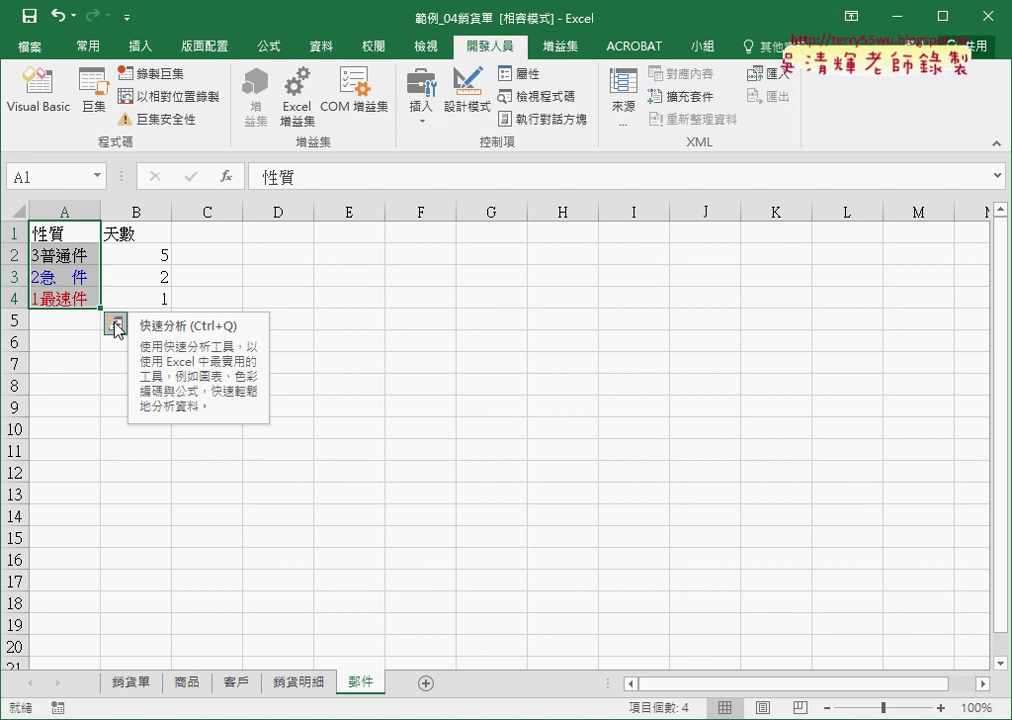
# Create the name 性質 from the top row of the selected 郵件 range A1:A4
pyautogui.moveTo(66, 233); pyautogui.dragTo(70, 420)
pyautogui.click(69, 203)
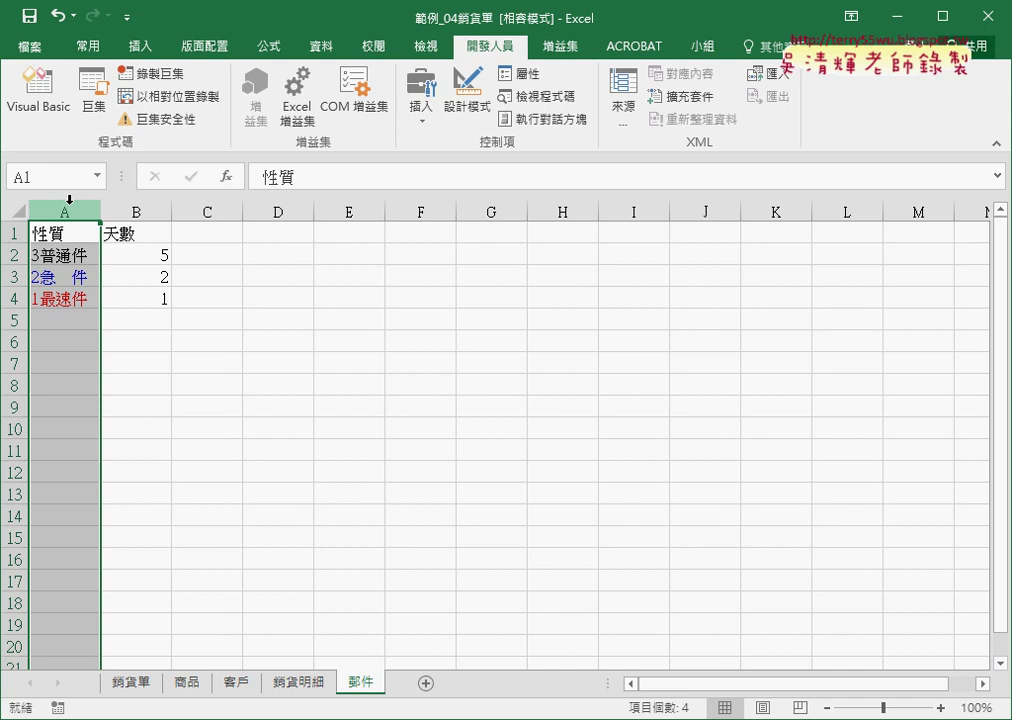
pyautogui.moveTo(63, 233); pyautogui.dragTo(64, 296)
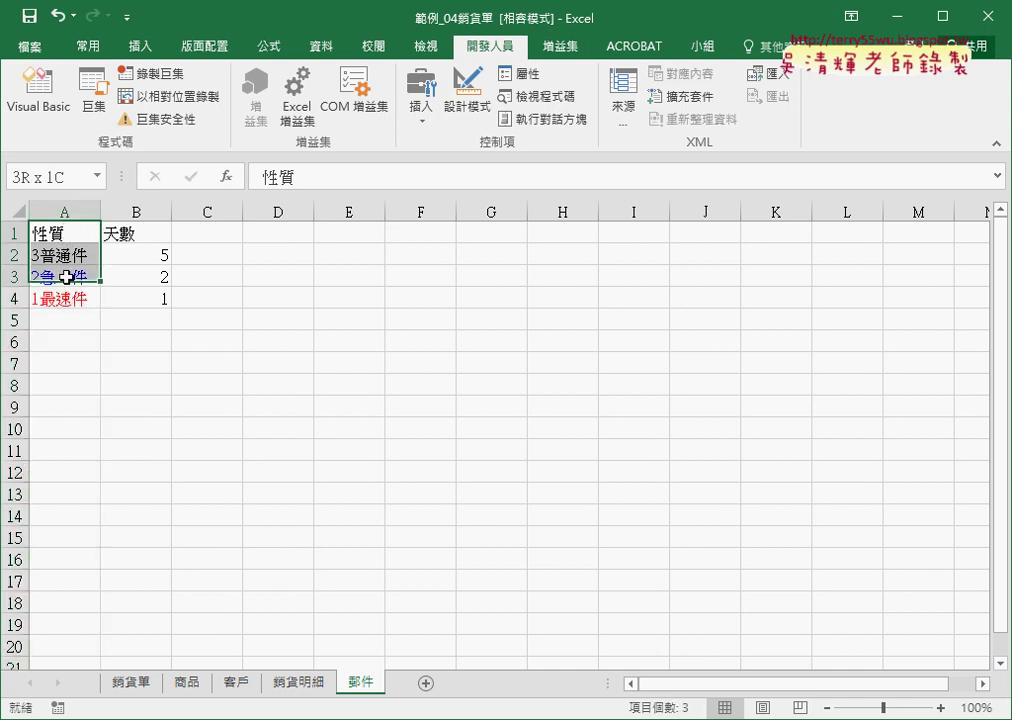
pyautogui.moveTo(67, 233); pyautogui.dragTo(64, 291)
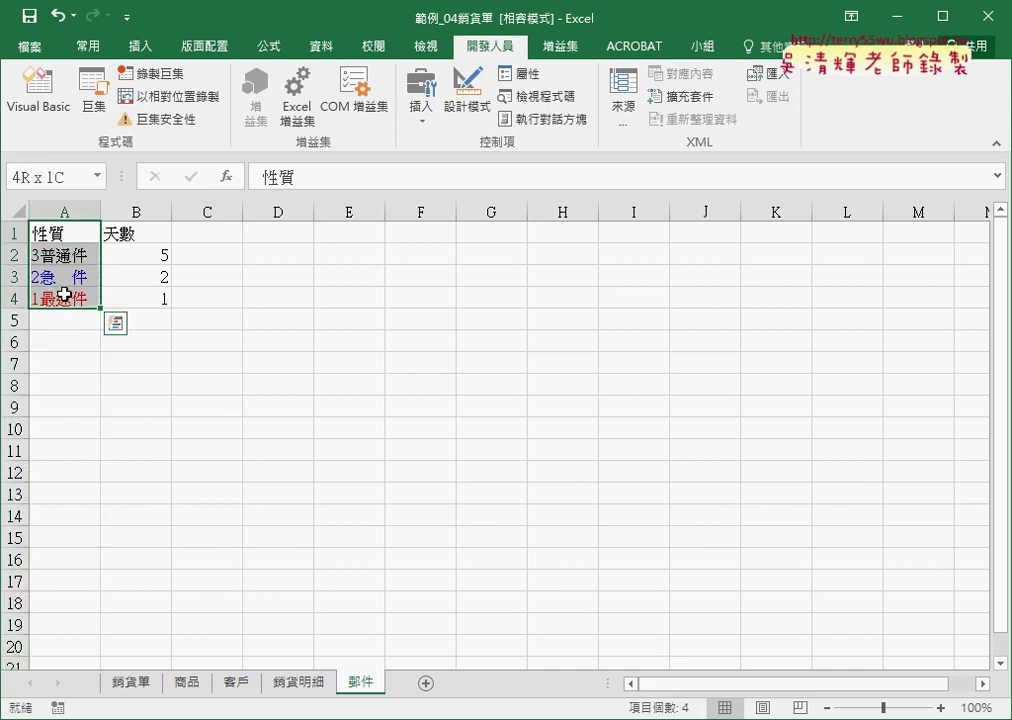
pyautogui.click(323, 47)
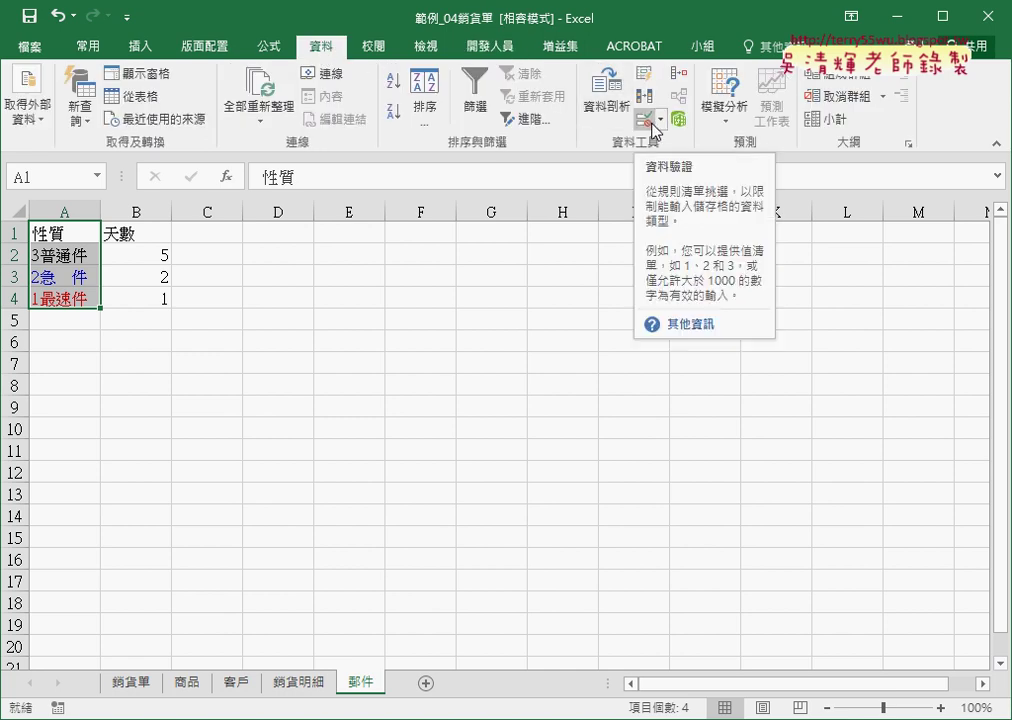
pyautogui.click(270, 50)
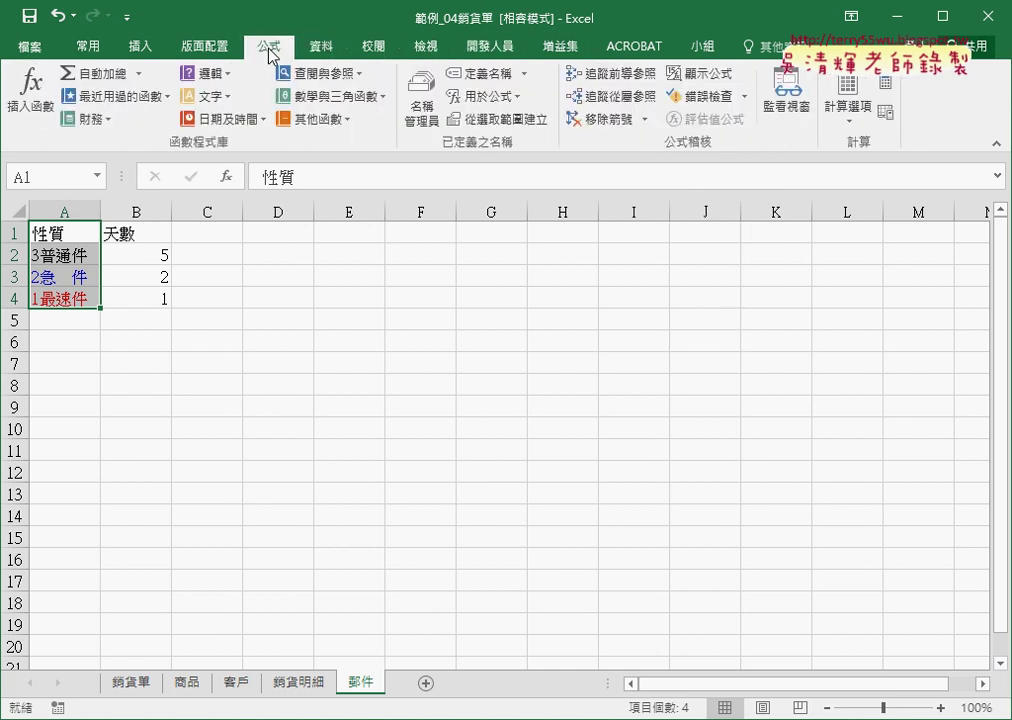
pyautogui.click(513, 128)
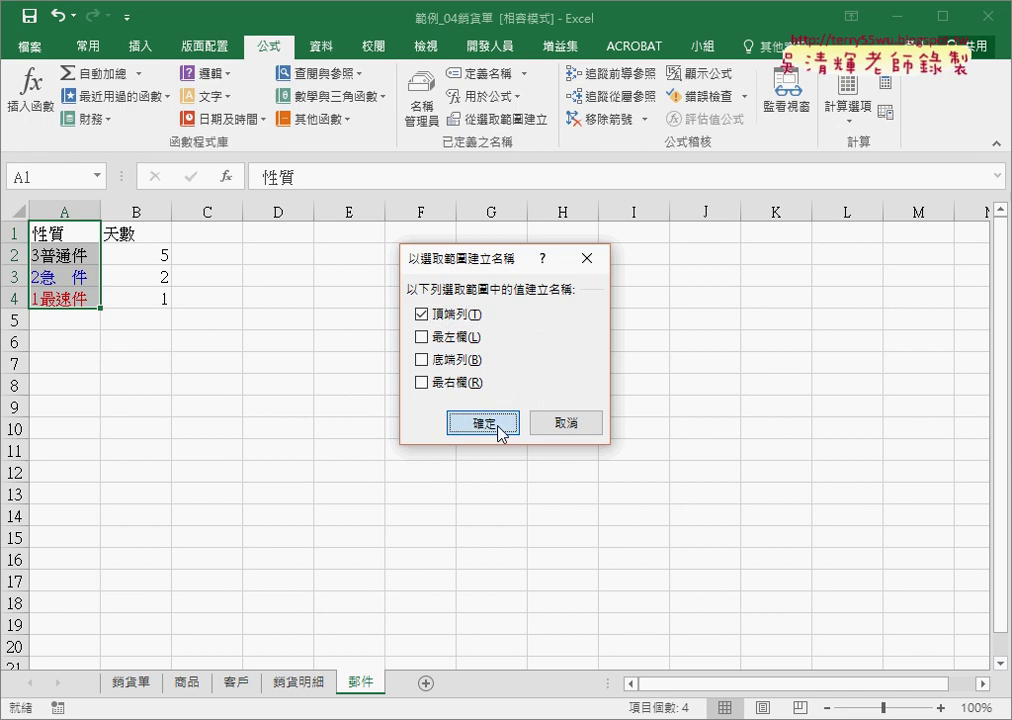
pyautogui.click(500, 422)
# Verify in the Name Manager that 性質 refers to =郵件!$A$2:$A$4, then return to 銷貨單
pyautogui.click(420, 100)
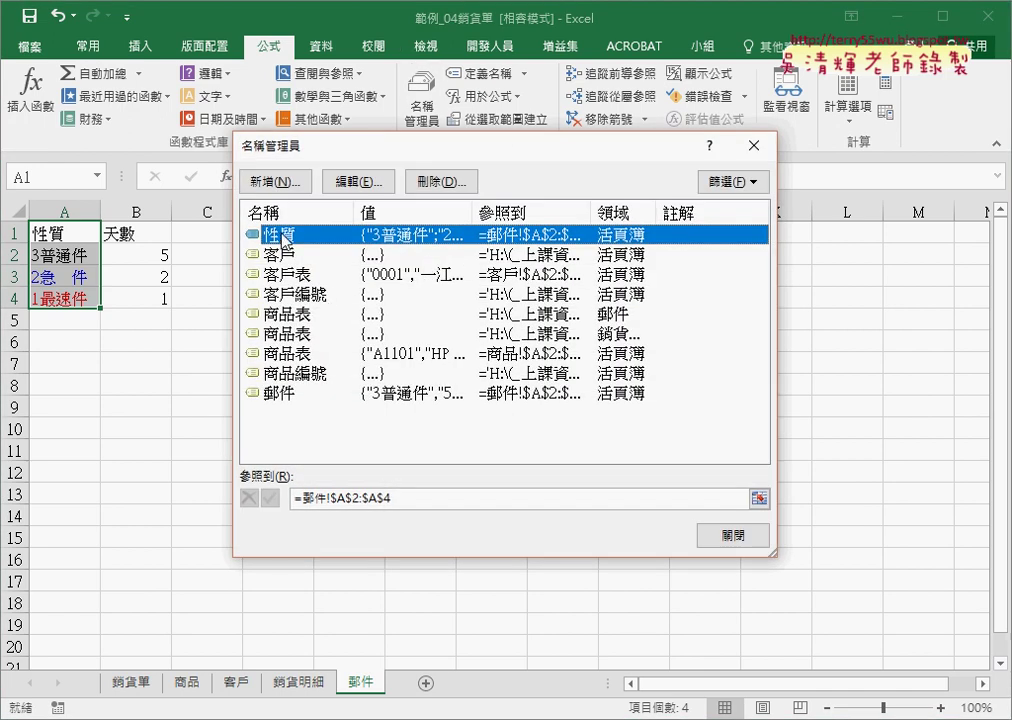
pyautogui.click(345, 497)
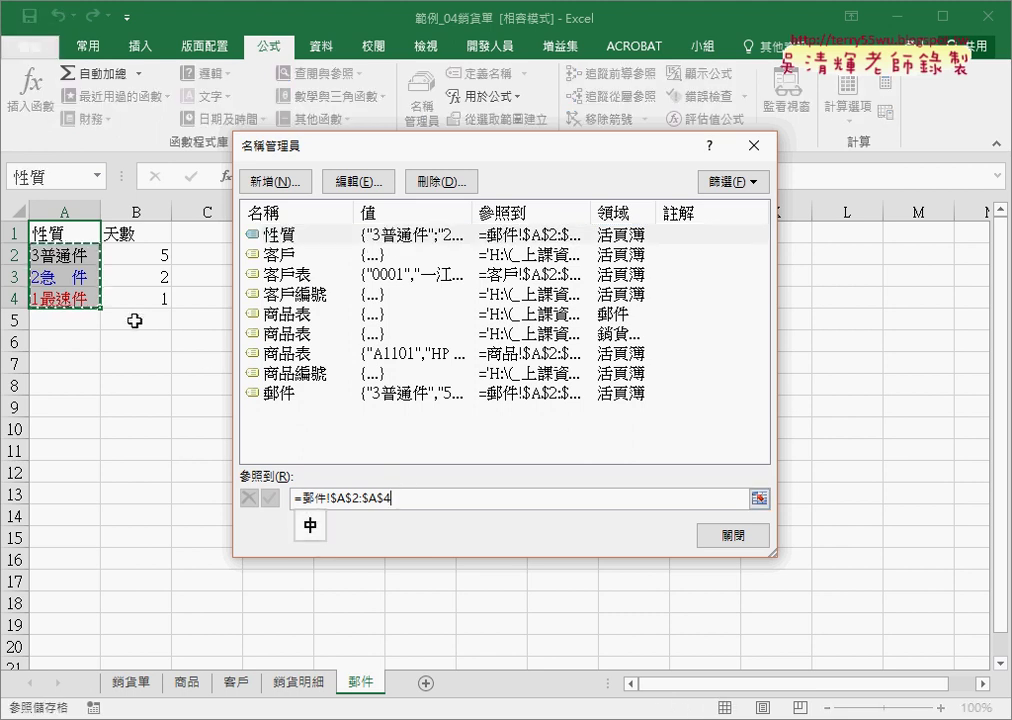
pyautogui.click(748, 536)
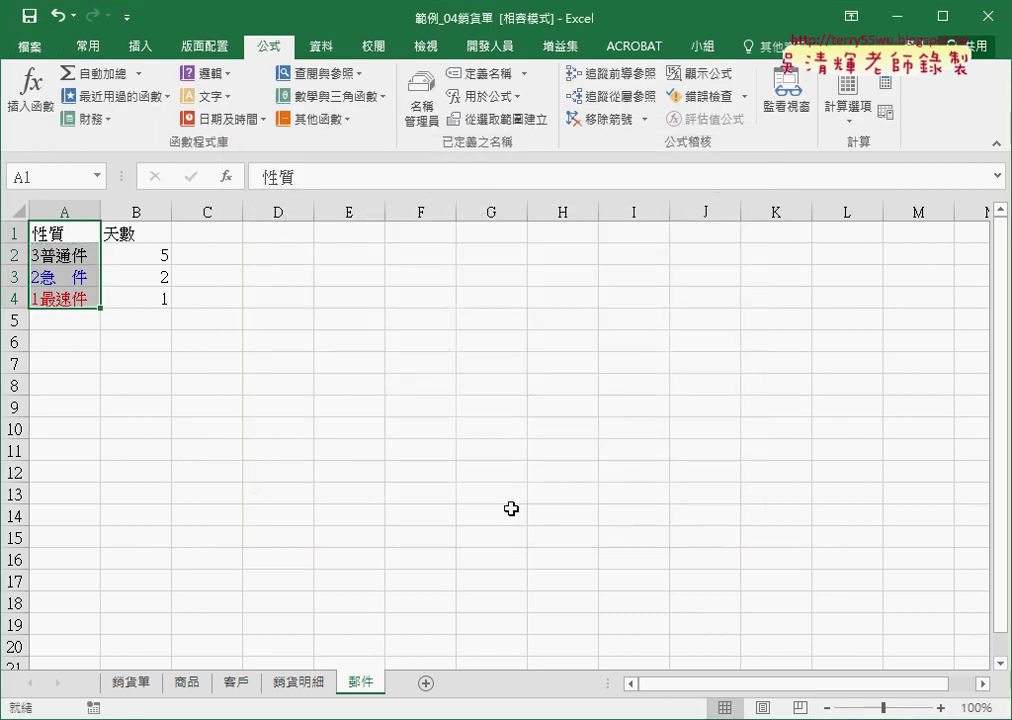
pyautogui.click(131, 688)
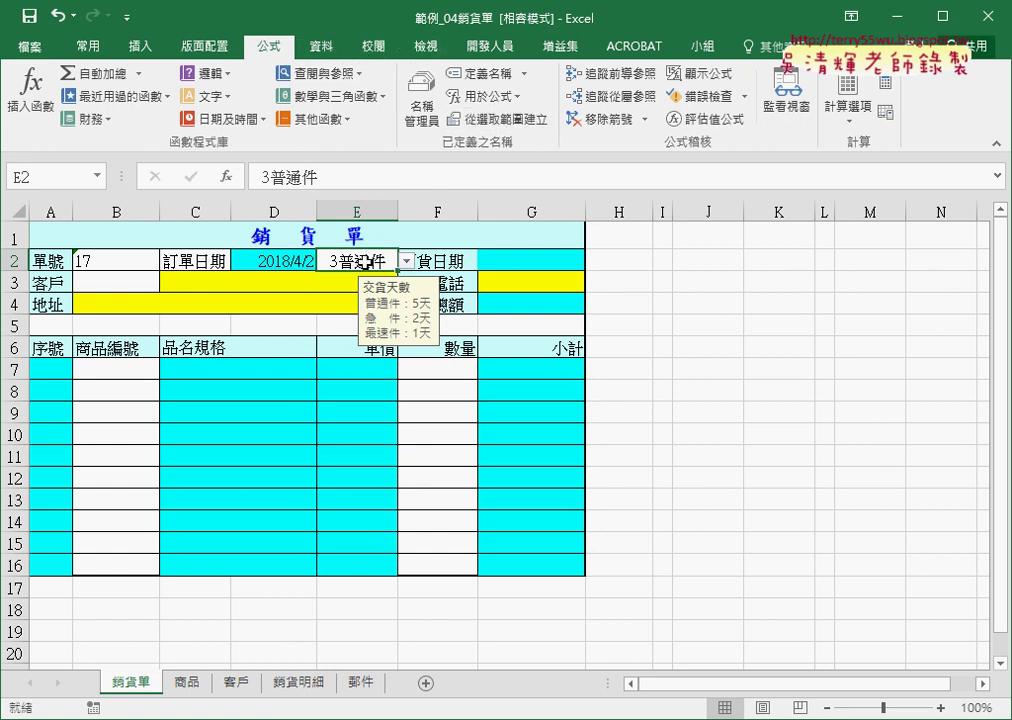
# Replace E2's validation list source $H$1:$H$3 with the defined name 性質
pyautogui.click(327, 46)
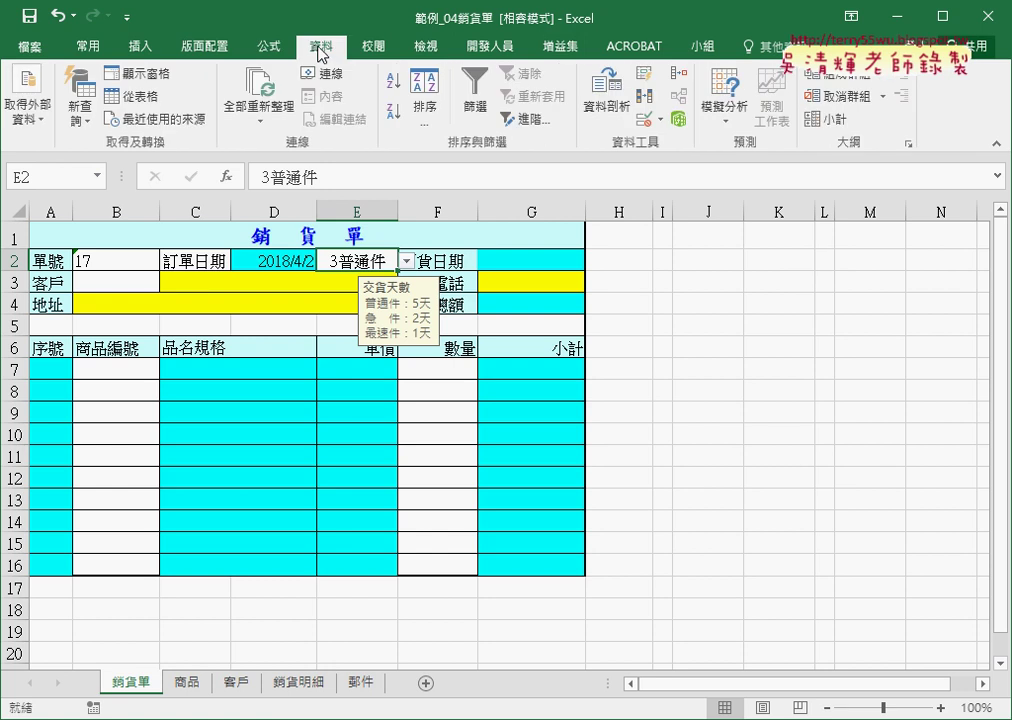
pyautogui.click(644, 121)
pyautogui.moveTo(527, 191); pyautogui.dragTo(719, 186)
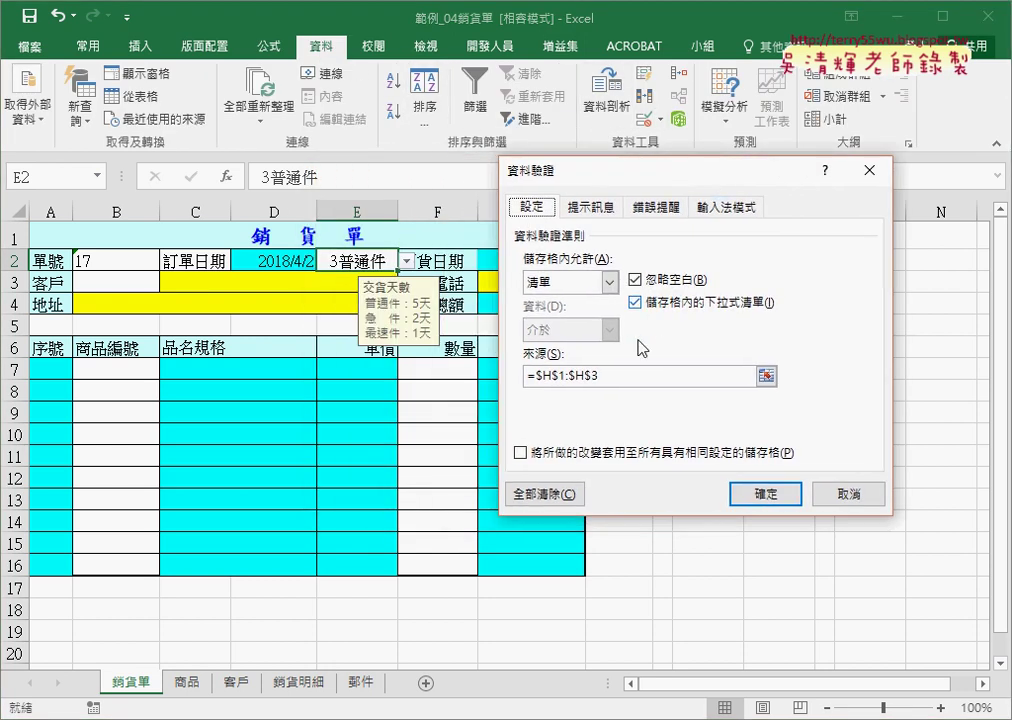
pyautogui.moveTo(619, 368); pyautogui.dragTo(500, 377)
pyautogui.press('BackSpace')
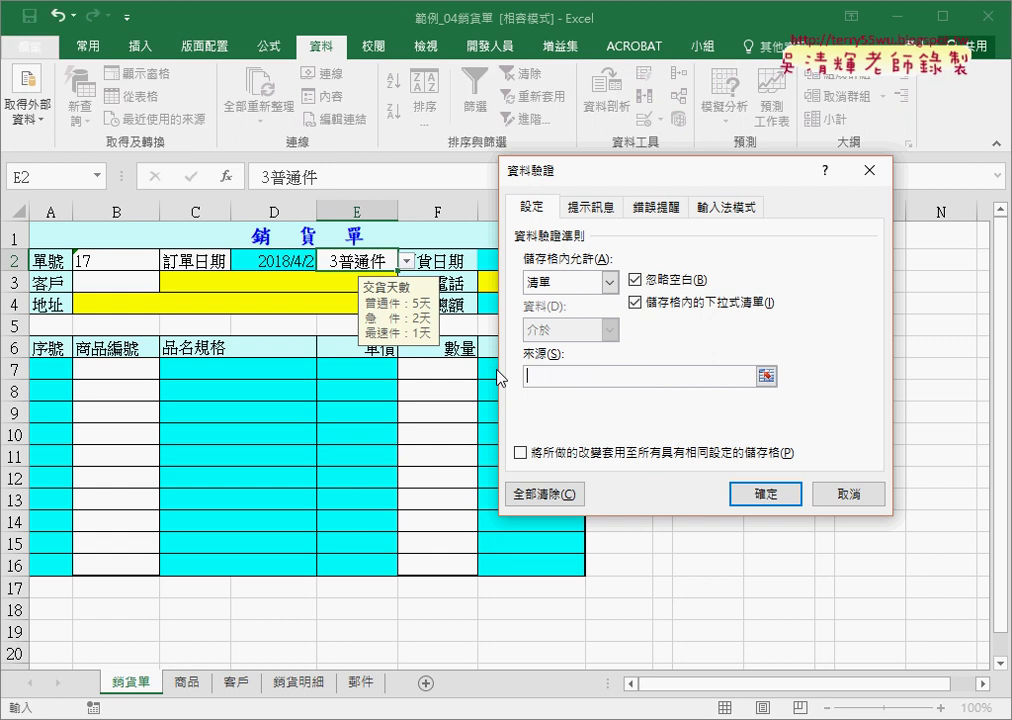
pyautogui.press('F3')
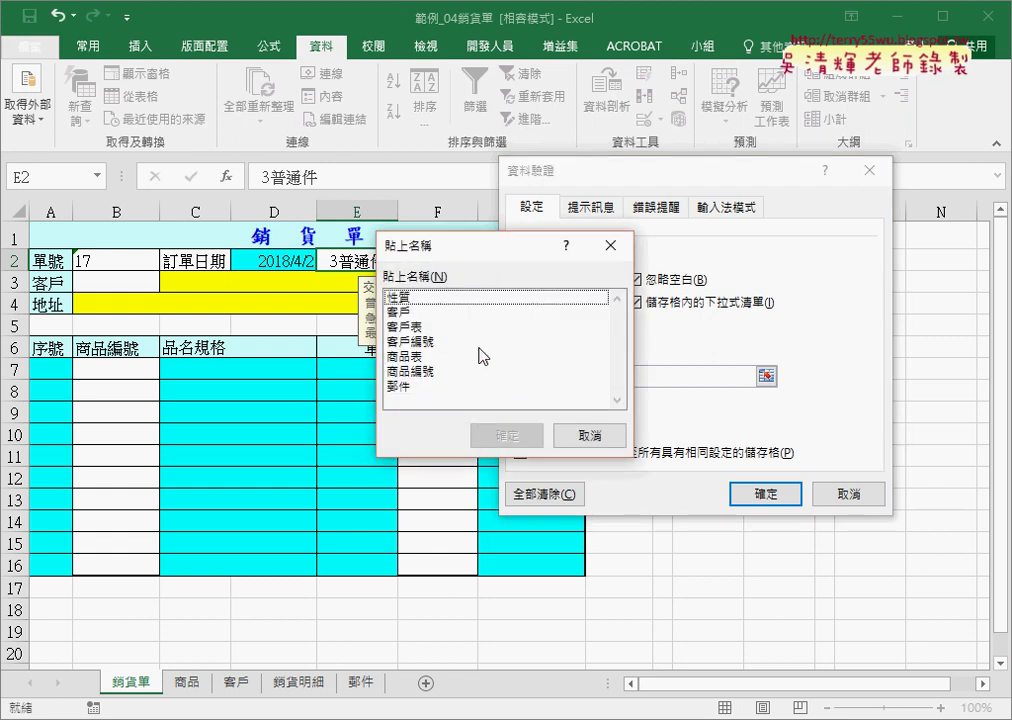
pyautogui.click(398, 297)
pyautogui.click(508, 436)
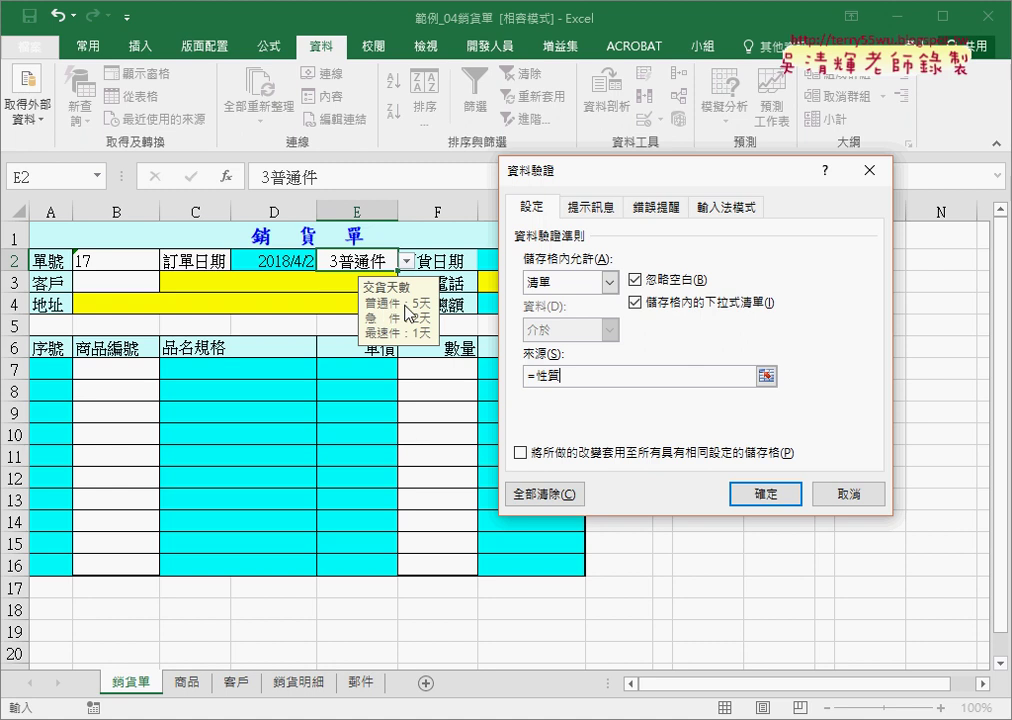
# Give E2 the input message 交貨天數: 普通件 5天, 急件 2天, 最速件 1天
pyautogui.click(592, 207)
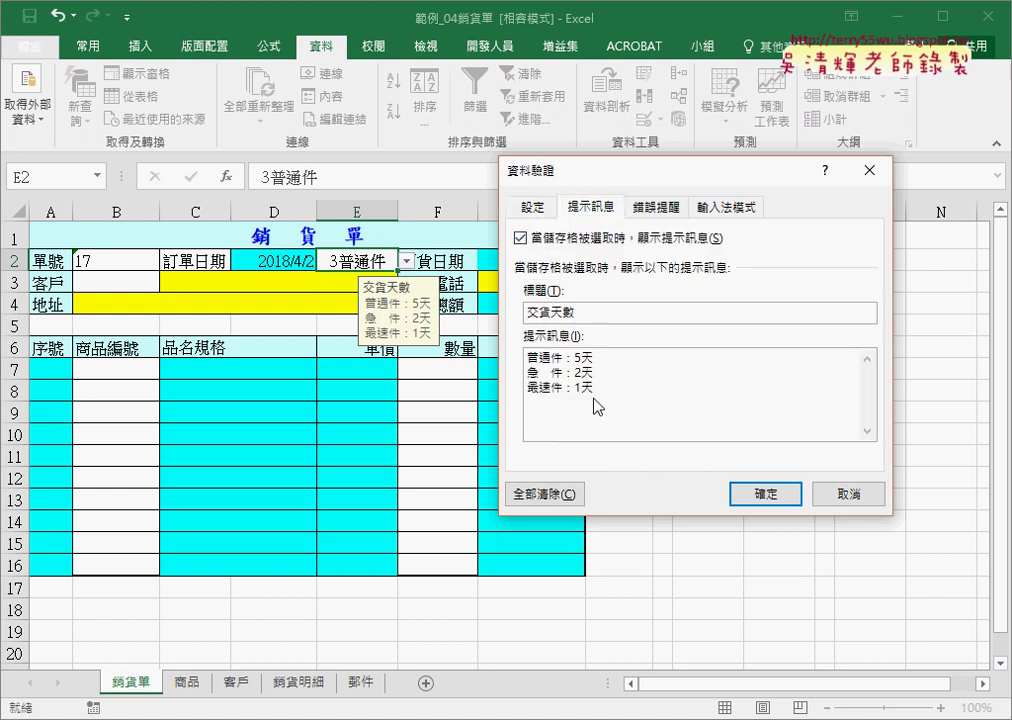
pyautogui.moveTo(597, 405); pyautogui.dragTo(405, 295)
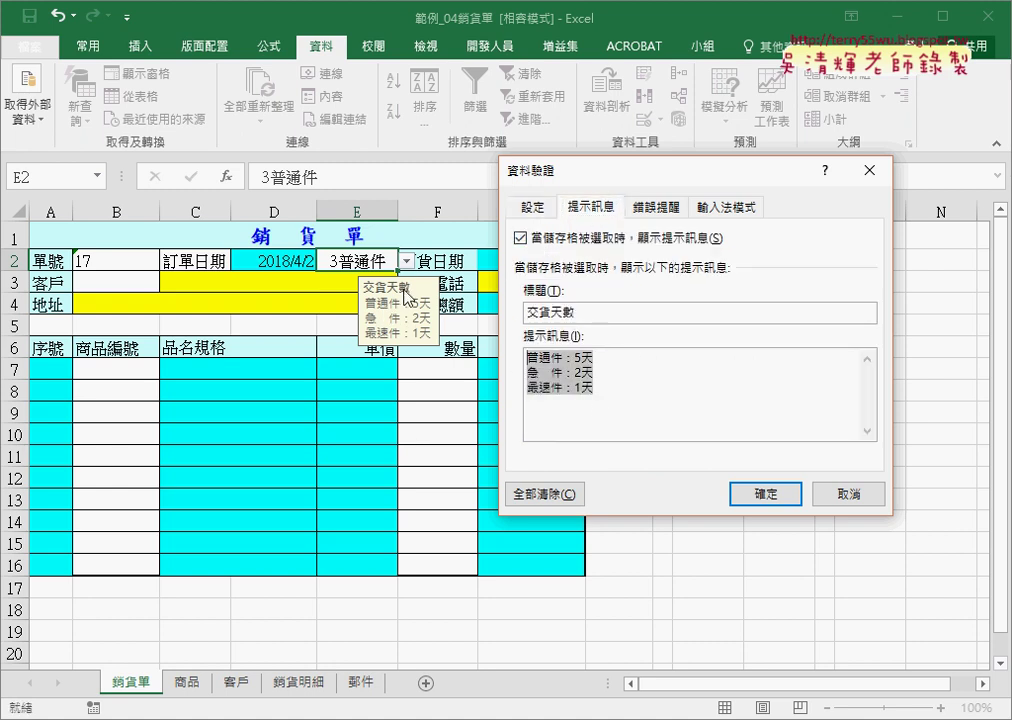
pyautogui.moveTo(620, 195); pyautogui.dragTo(605, 213)
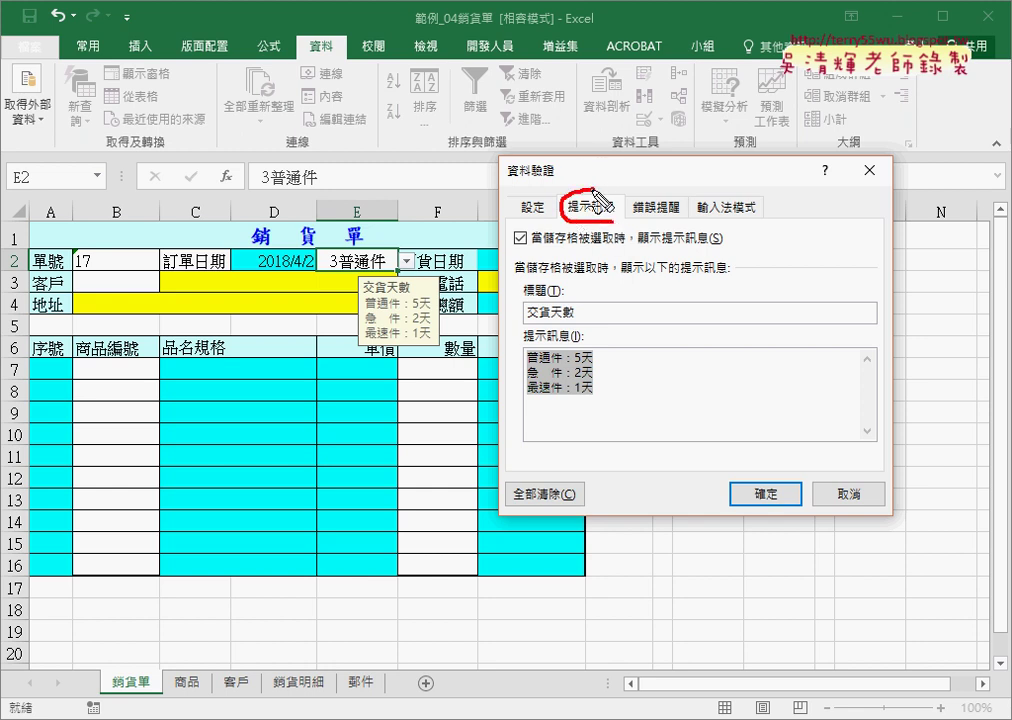
pyautogui.moveTo(410, 275); pyautogui.dragTo(415, 290)
pyautogui.moveTo(578, 292); pyautogui.dragTo(565, 316)
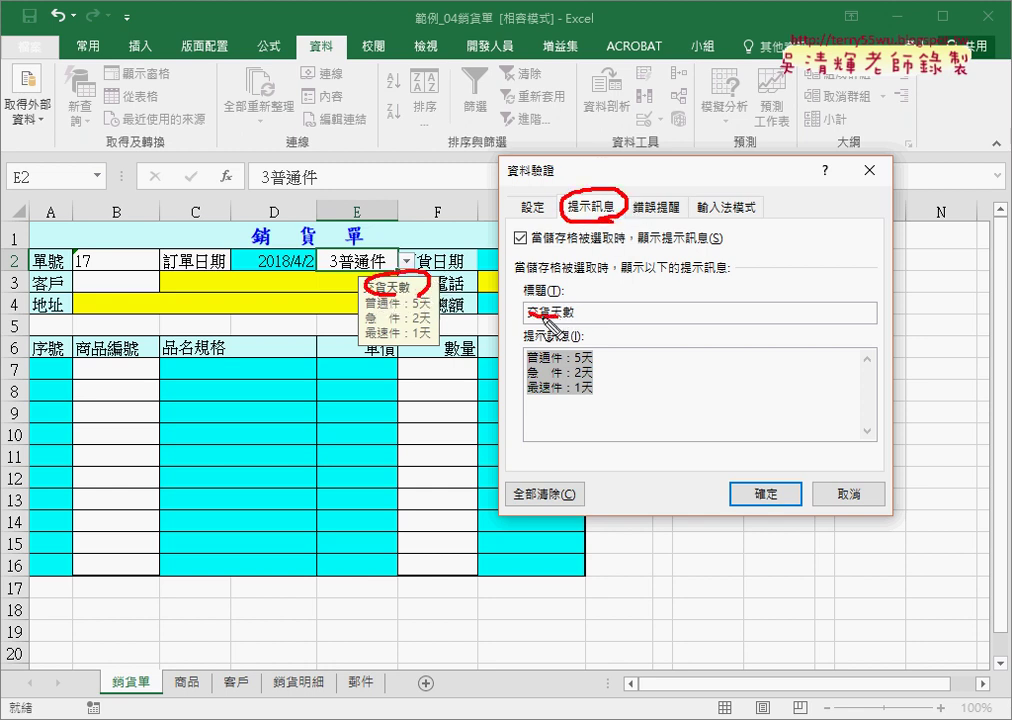
pyautogui.moveTo(368, 308); pyautogui.dragTo(358, 335)
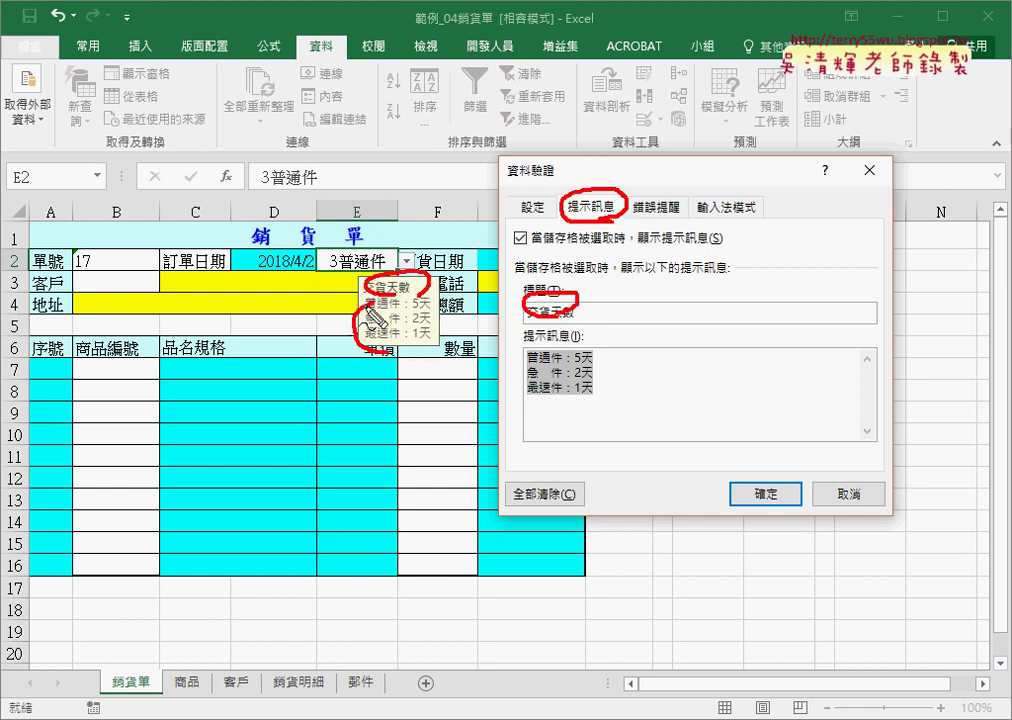
pyautogui.moveTo(555, 362); pyautogui.dragTo(600, 398)
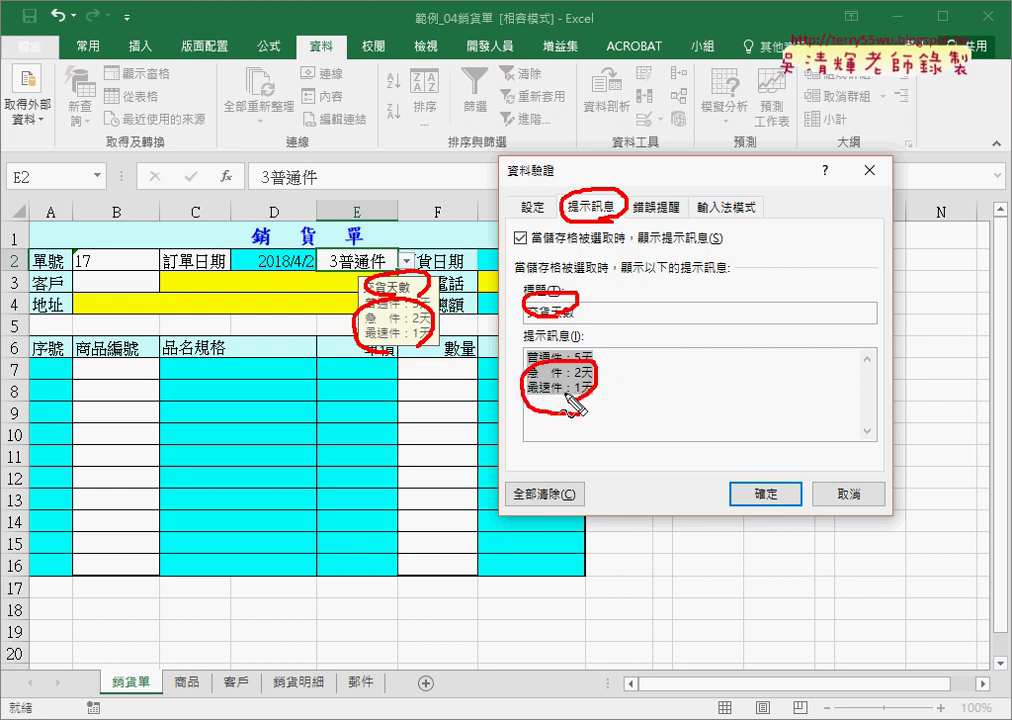
pyautogui.press('Escape')
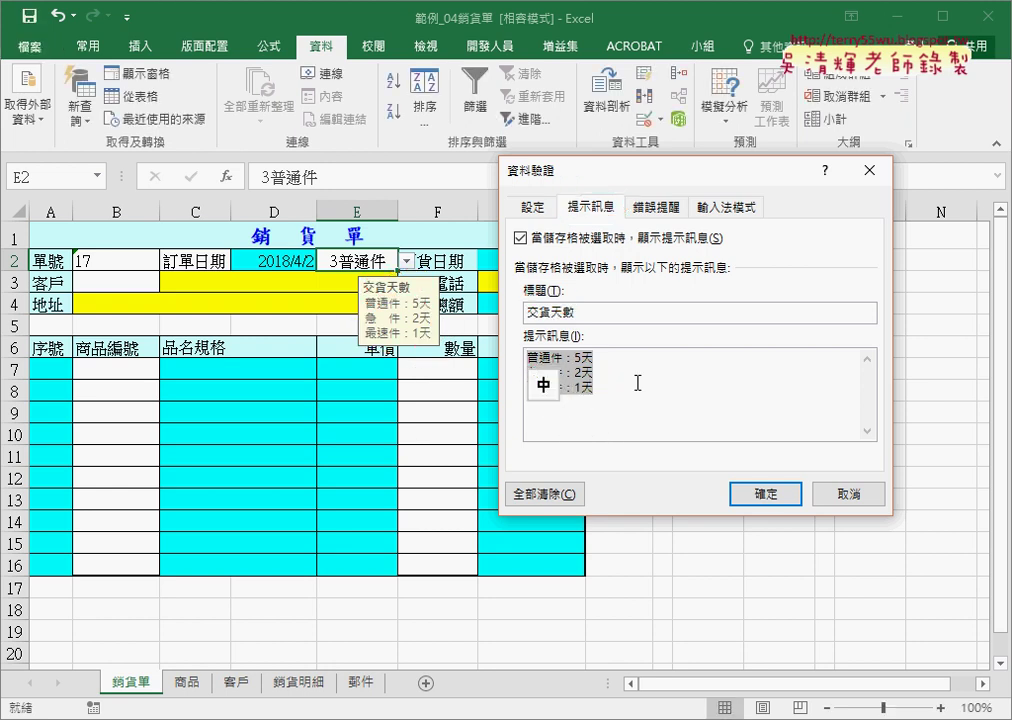
pyautogui.click(765, 494)
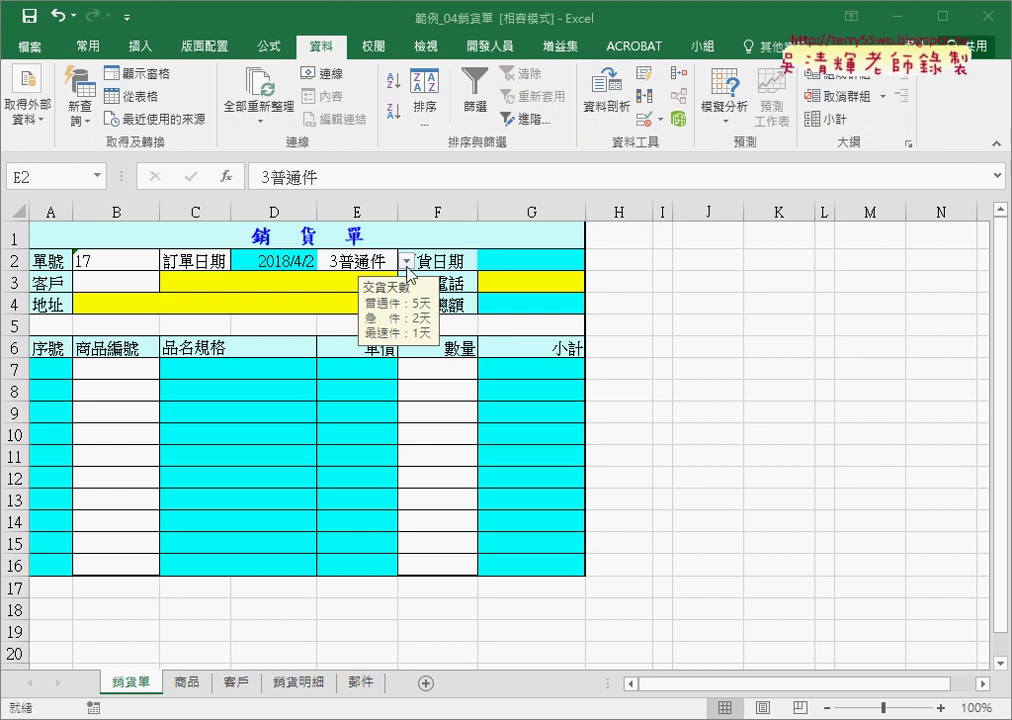
# Pick 2急件 from E2's 性質 delivery-type dropdown in place of 3普通件
pyautogui.click(406, 261)
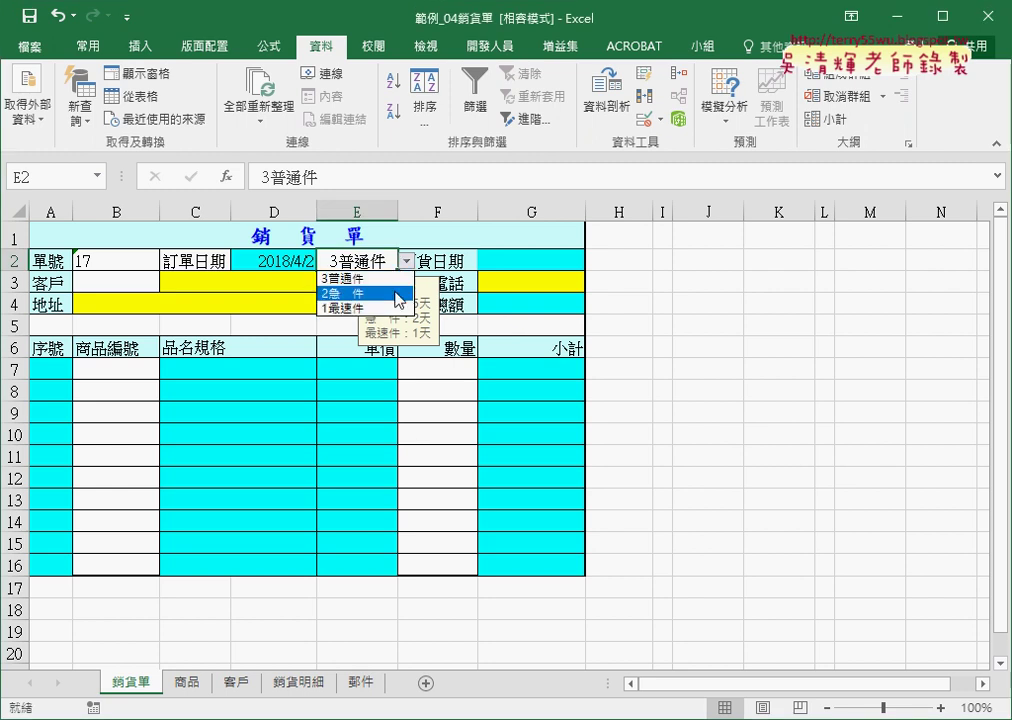
pyautogui.press('Escape')
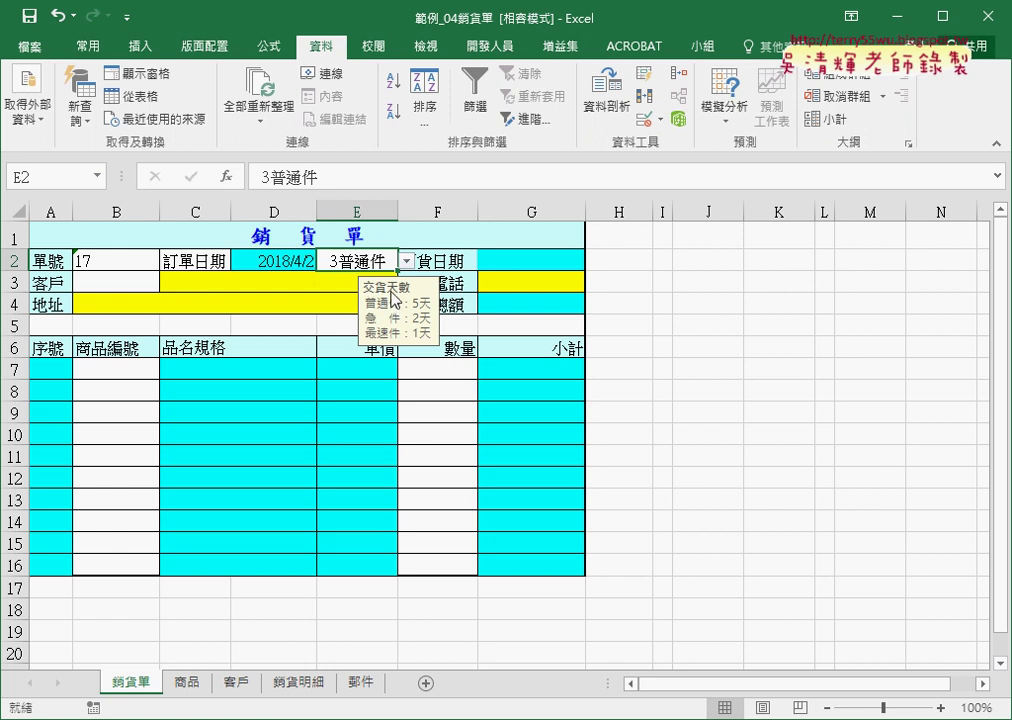
pyautogui.hotkey('alt', 'Down')
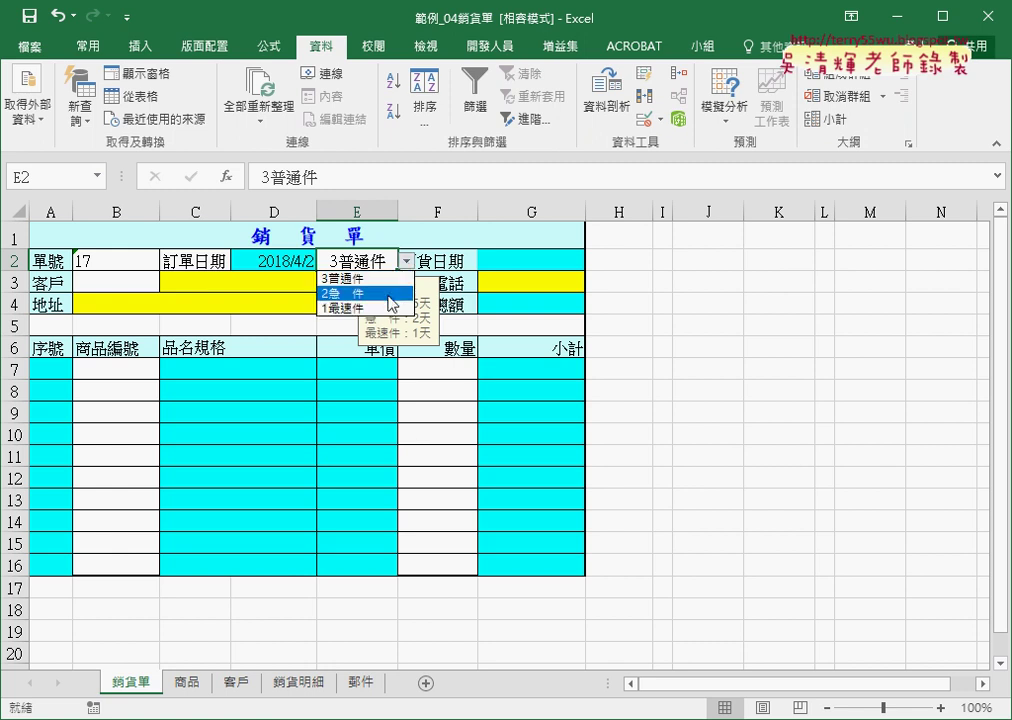
pyautogui.click(389, 299)
pyautogui.click(406, 262)
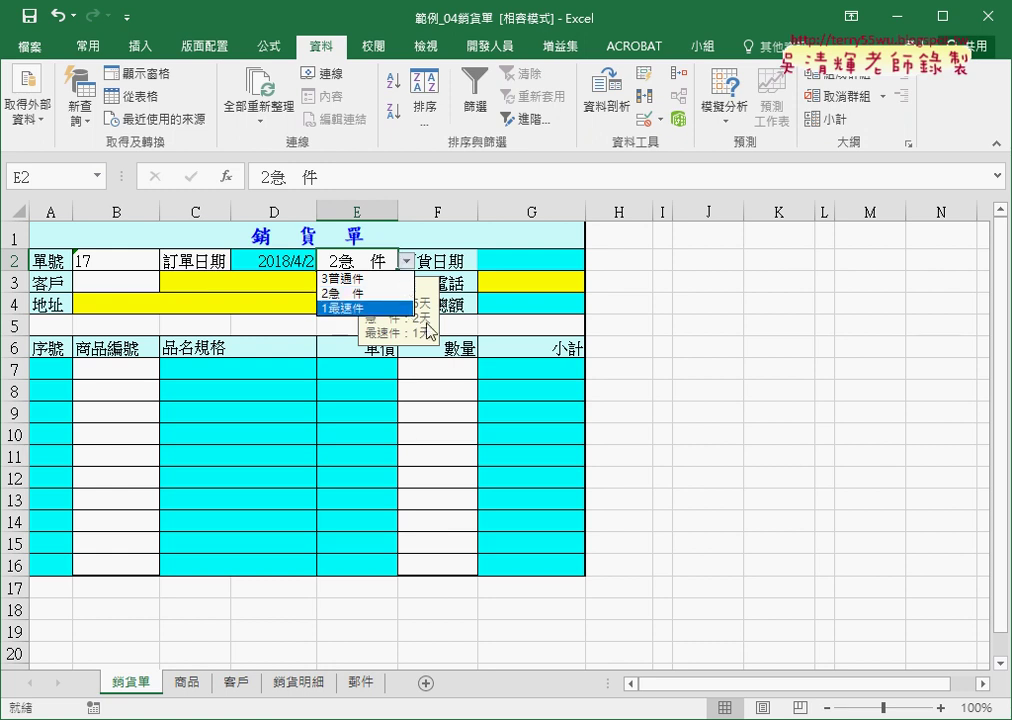
pyautogui.click(270, 260)
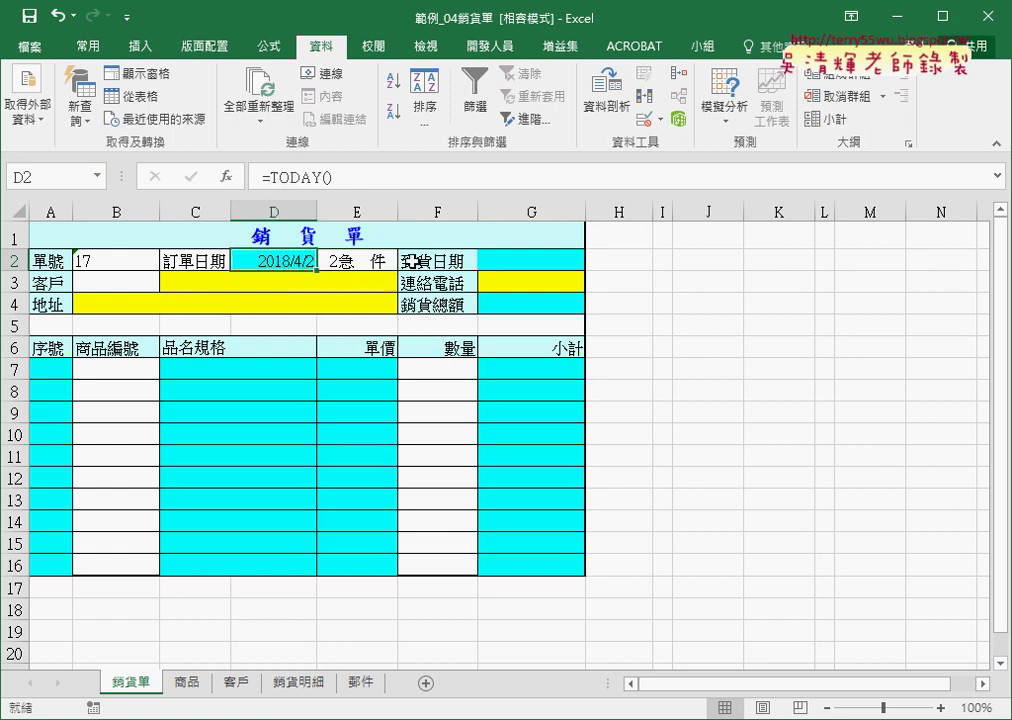
pyautogui.click(527, 261)
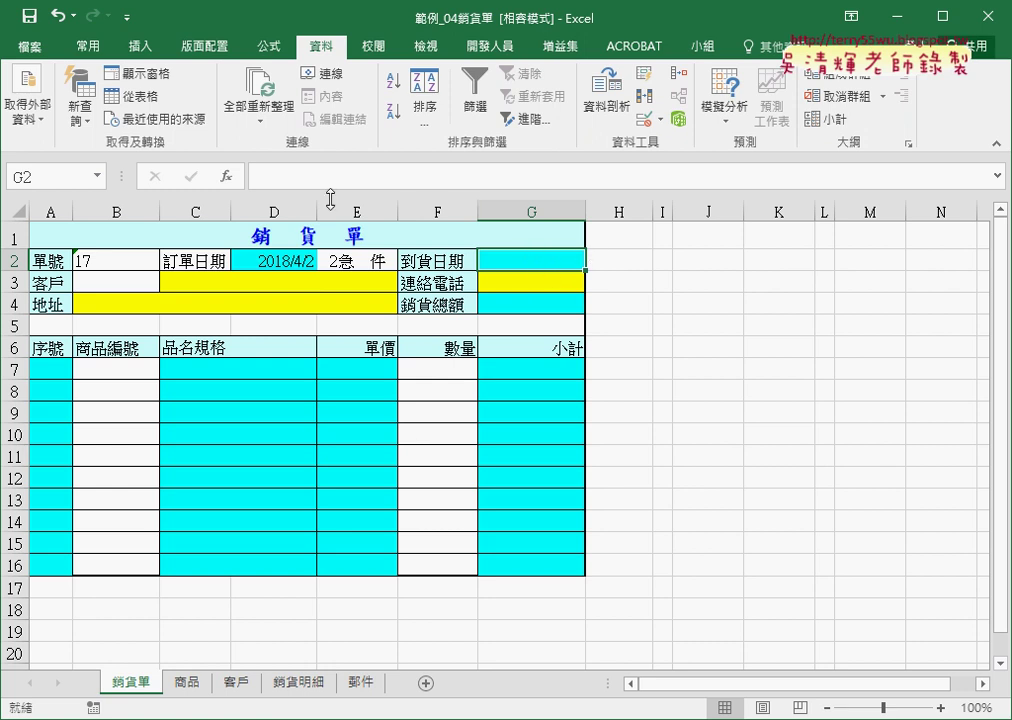
pyautogui.click(228, 178)
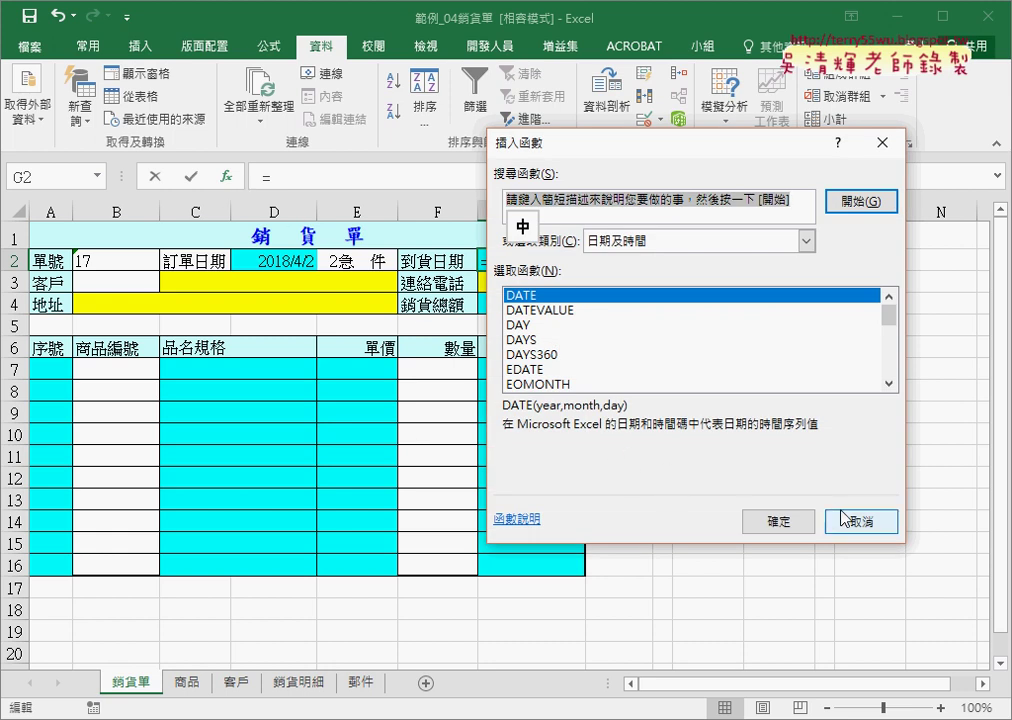
pyautogui.click(856, 521)
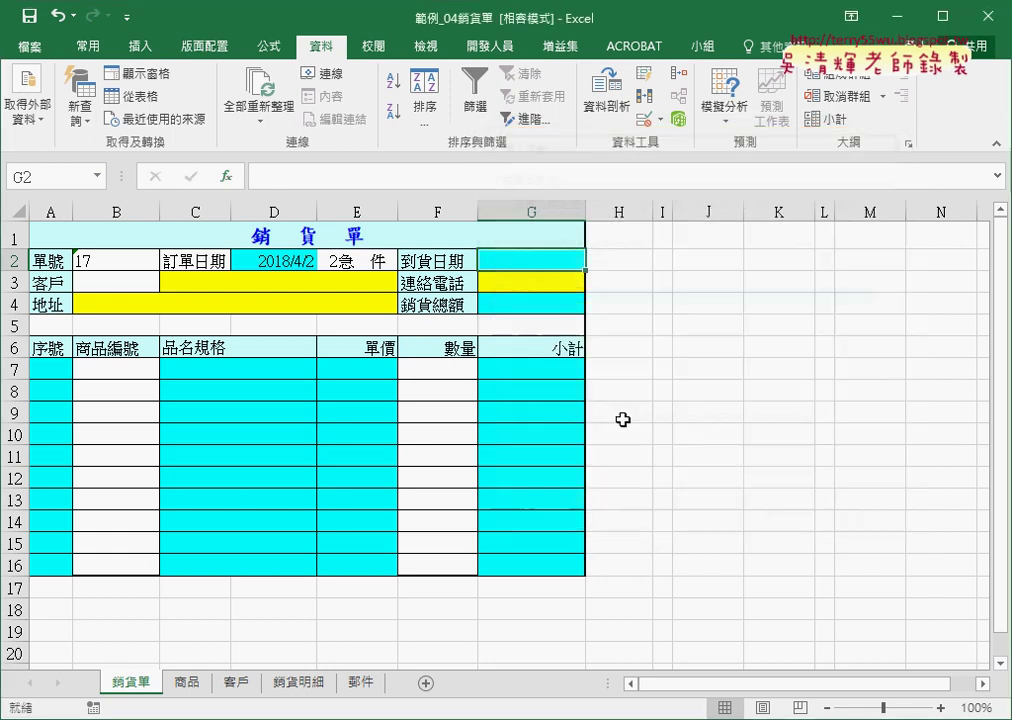
pyautogui.click(283, 261)
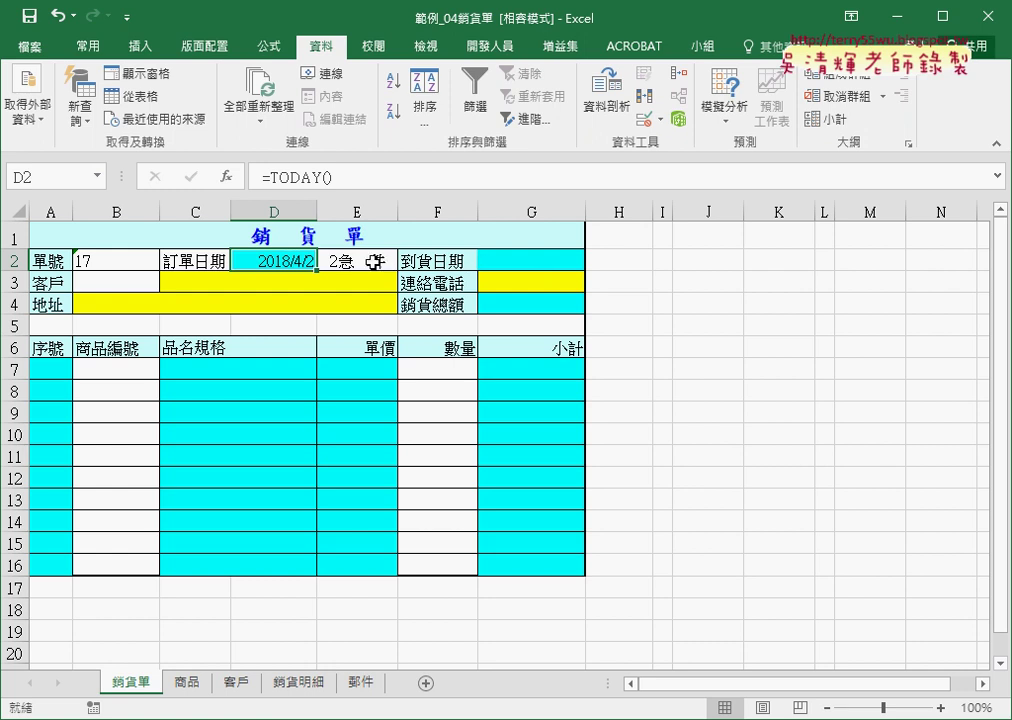
pyautogui.click(373, 262)
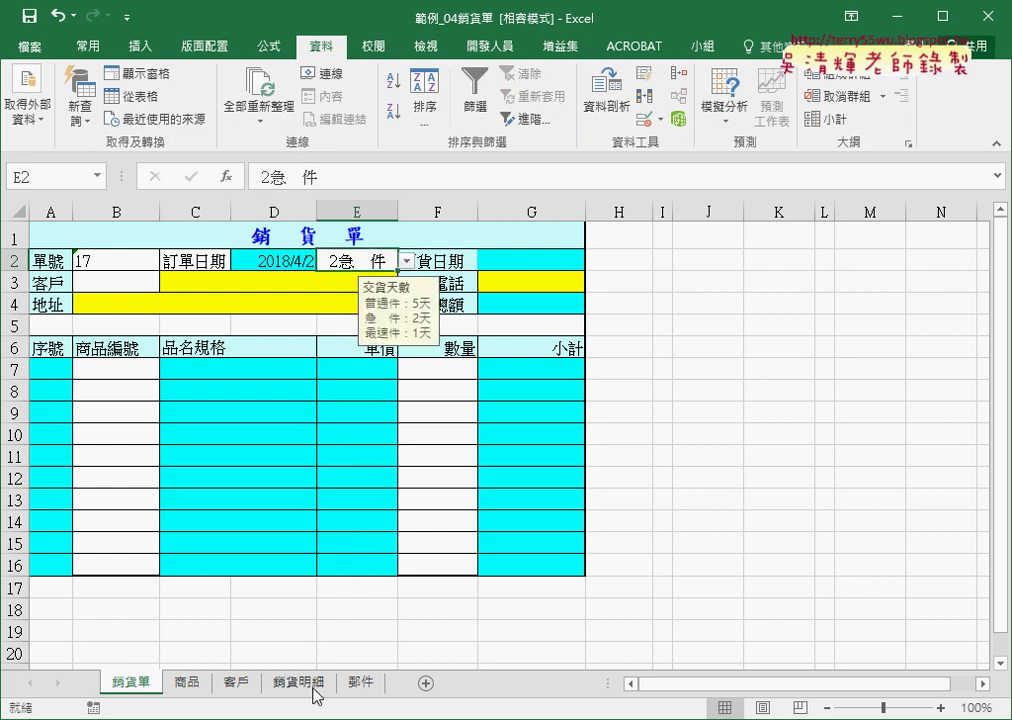
# Edit the 郵件 name in the Name Manager so it refers to =郵件!$A$2:$B$4
pyautogui.click(358, 686)
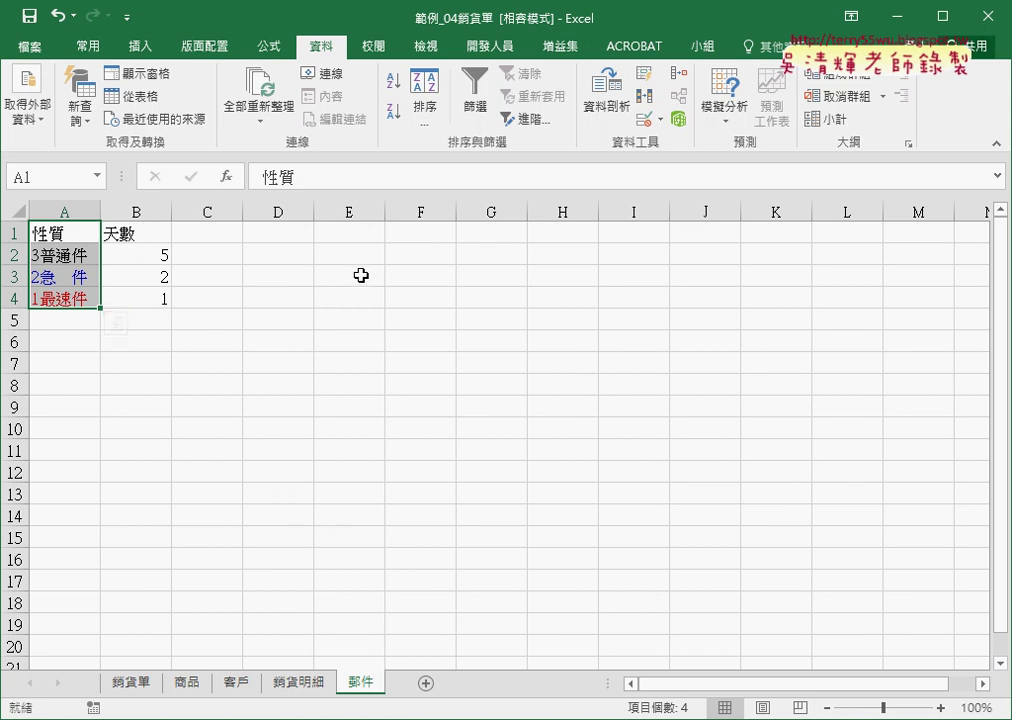
pyautogui.click(285, 46)
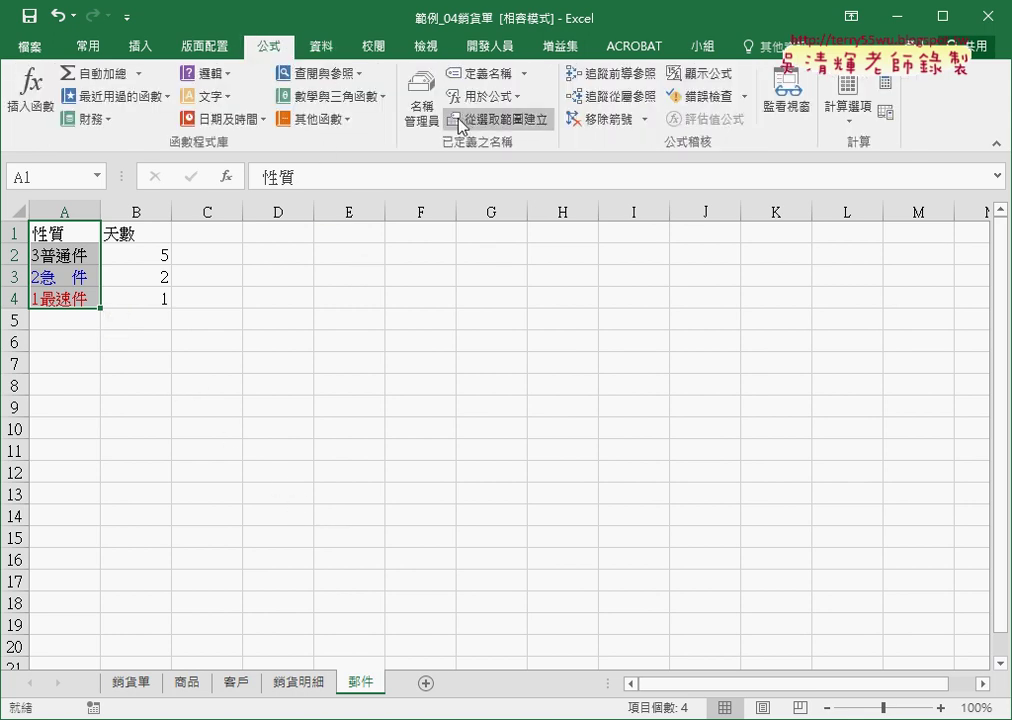
pyautogui.click(426, 118)
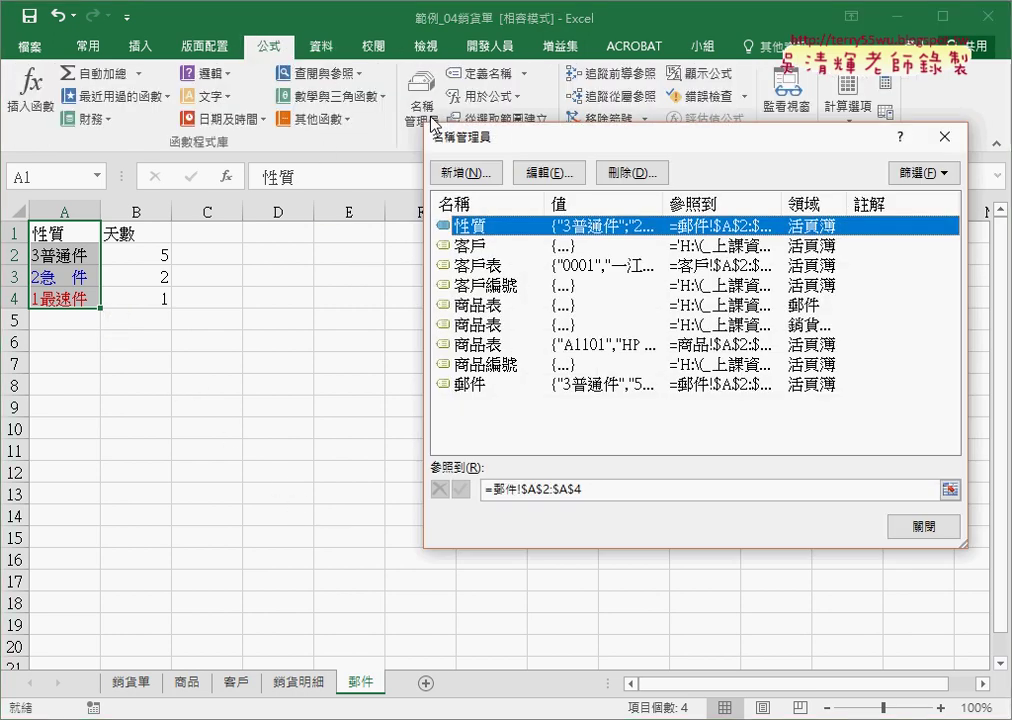
pyautogui.click(488, 388)
pyautogui.click(591, 488)
pyautogui.press('BackSpace')
pyautogui.press('BackSpace')
pyautogui.press('BackSpace')
pyautogui.write('B$4')
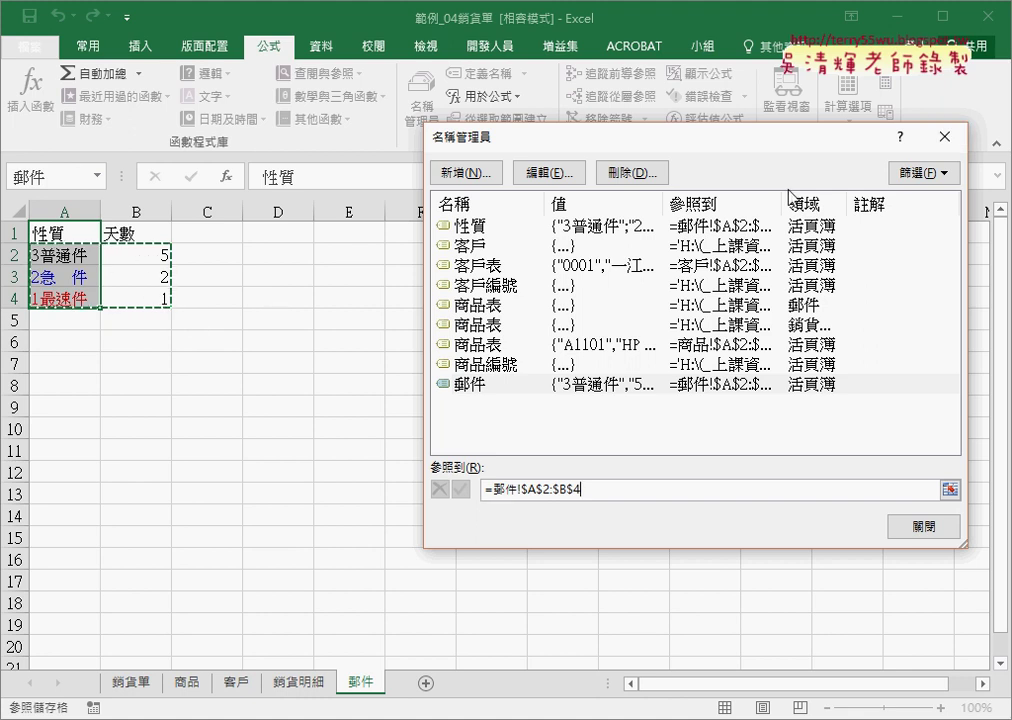
pyautogui.click(944, 136)
# Start the arrival-date formula in G2 as =D2+ on the 銷貨單 sheet
pyautogui.click(138, 683)
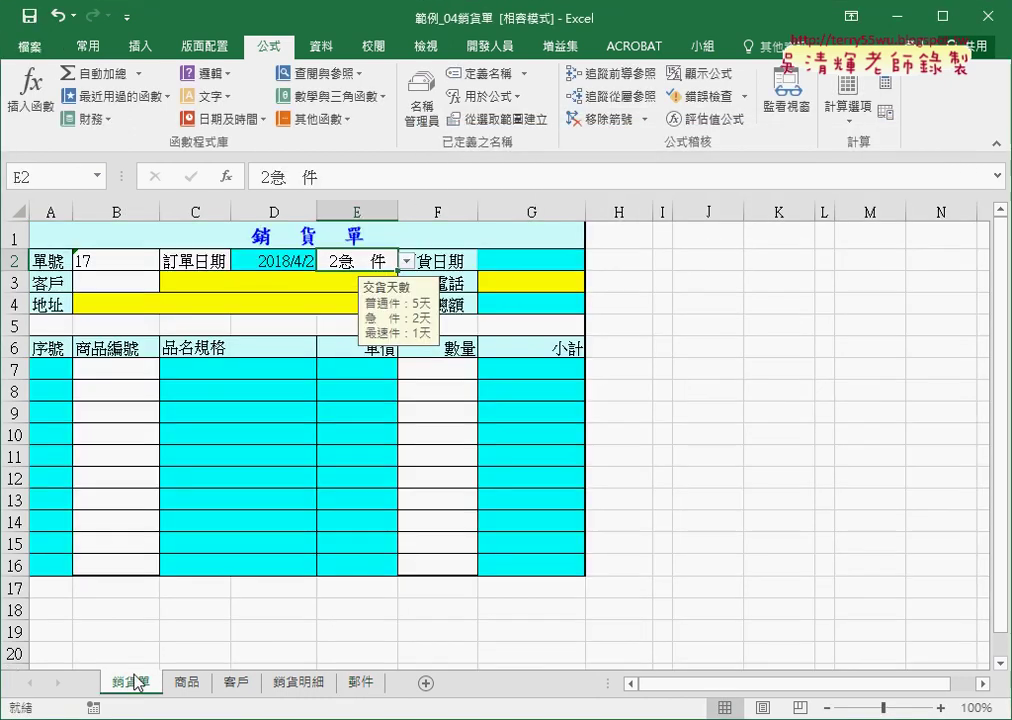
pyautogui.click(510, 262)
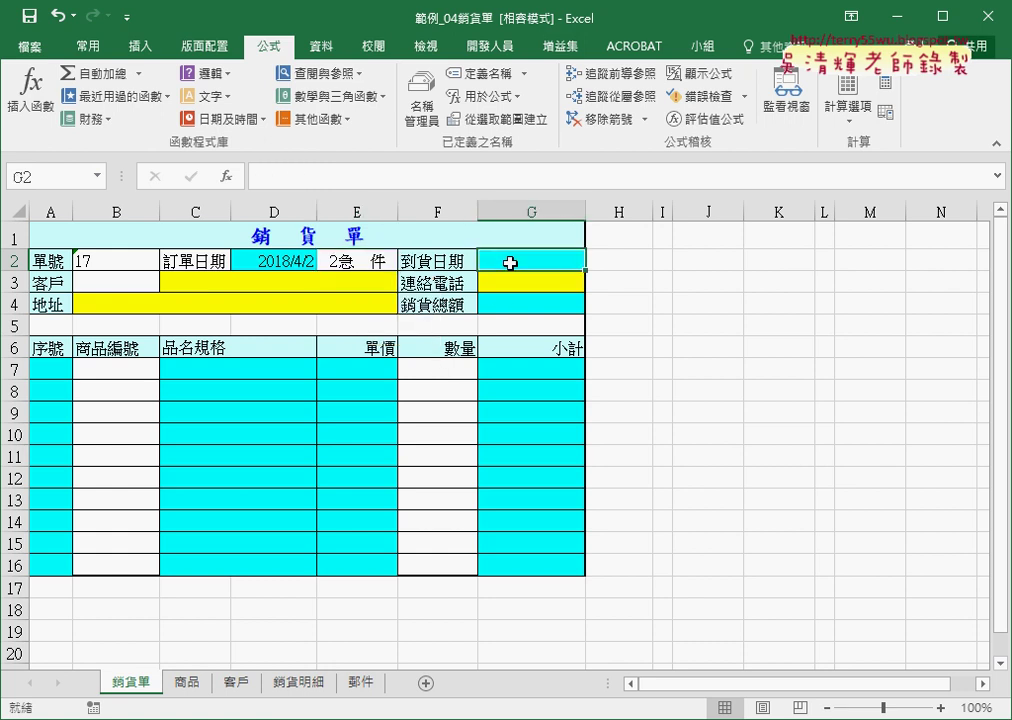
pyautogui.click(268, 178)
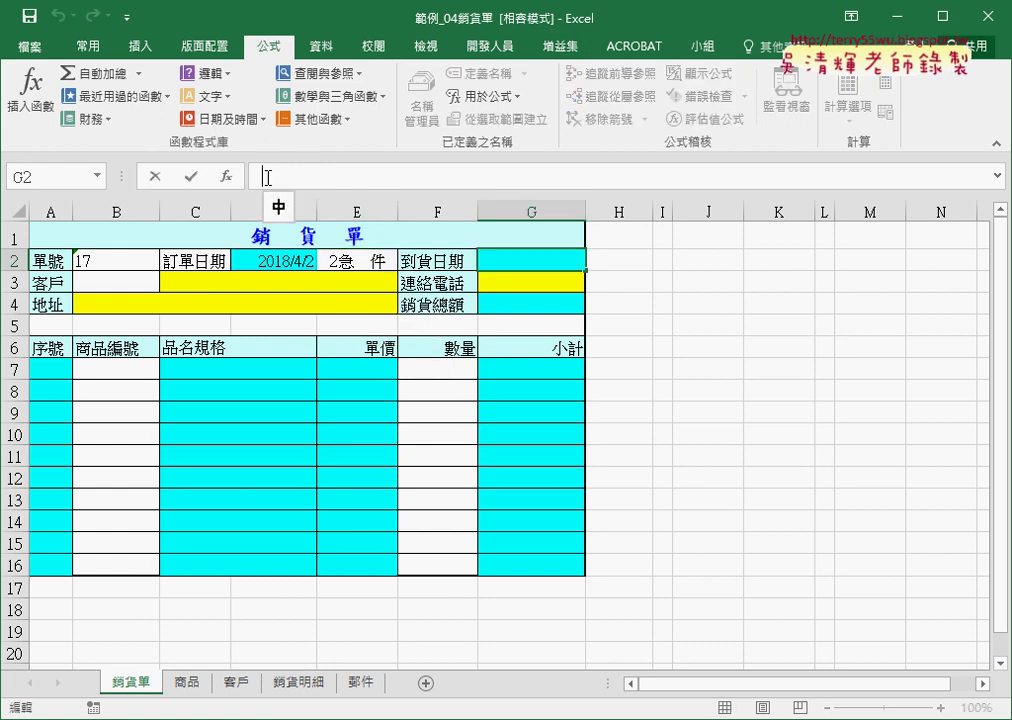
pyautogui.write('=')
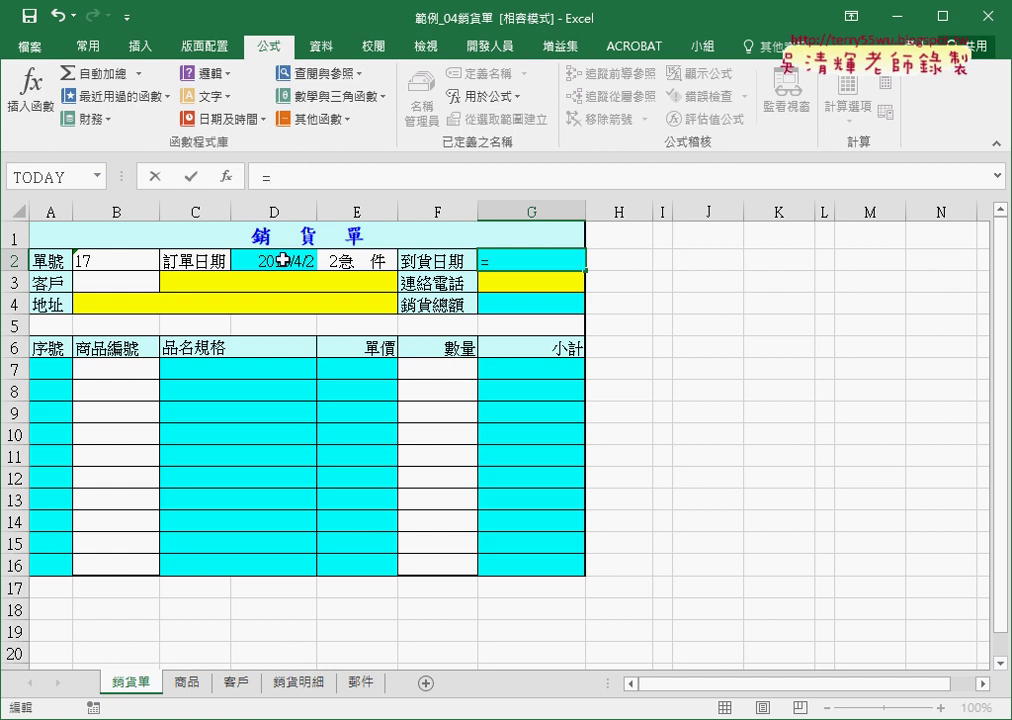
pyautogui.click(283, 260)
pyautogui.write('+')
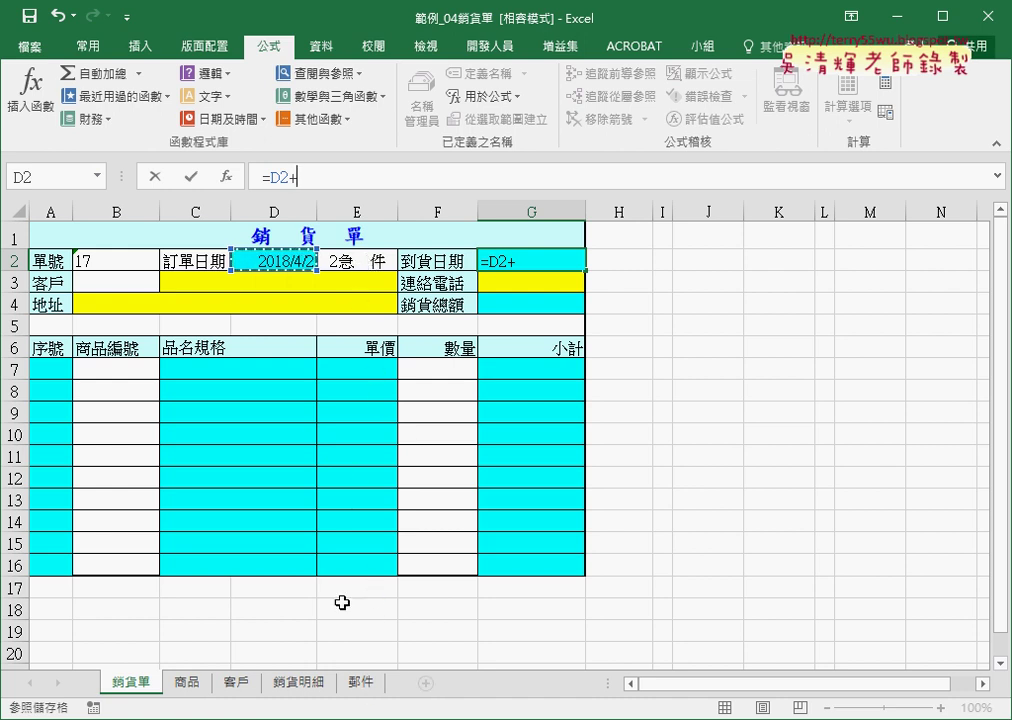
# Add a VLOOKUP with lookup value E2 and the named range 郵件 as the table
pyautogui.click(228, 182)
pyautogui.click(741, 244)
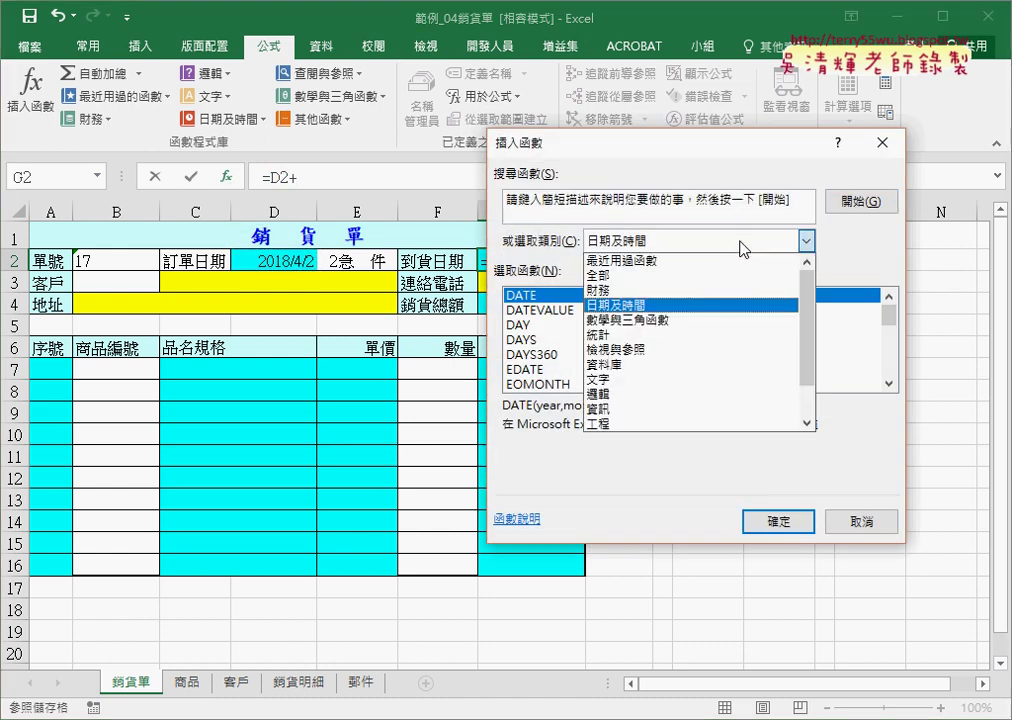
pyautogui.click(800, 352)
pyautogui.moveTo(888, 318); pyautogui.dragTo(890, 360)
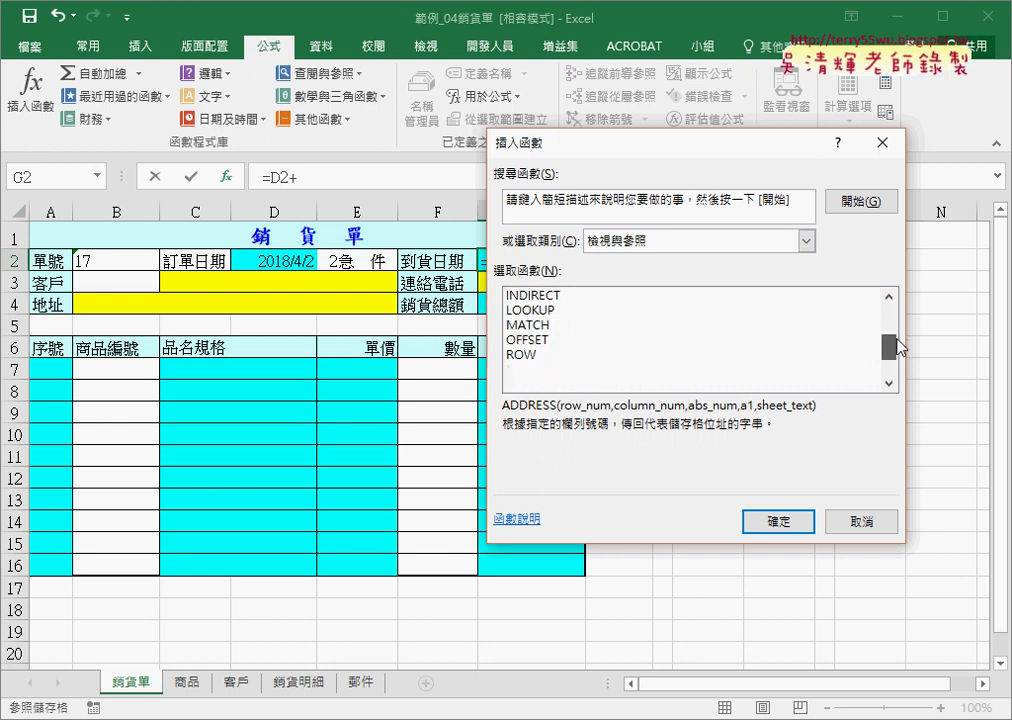
pyautogui.doubleClick(590, 384)
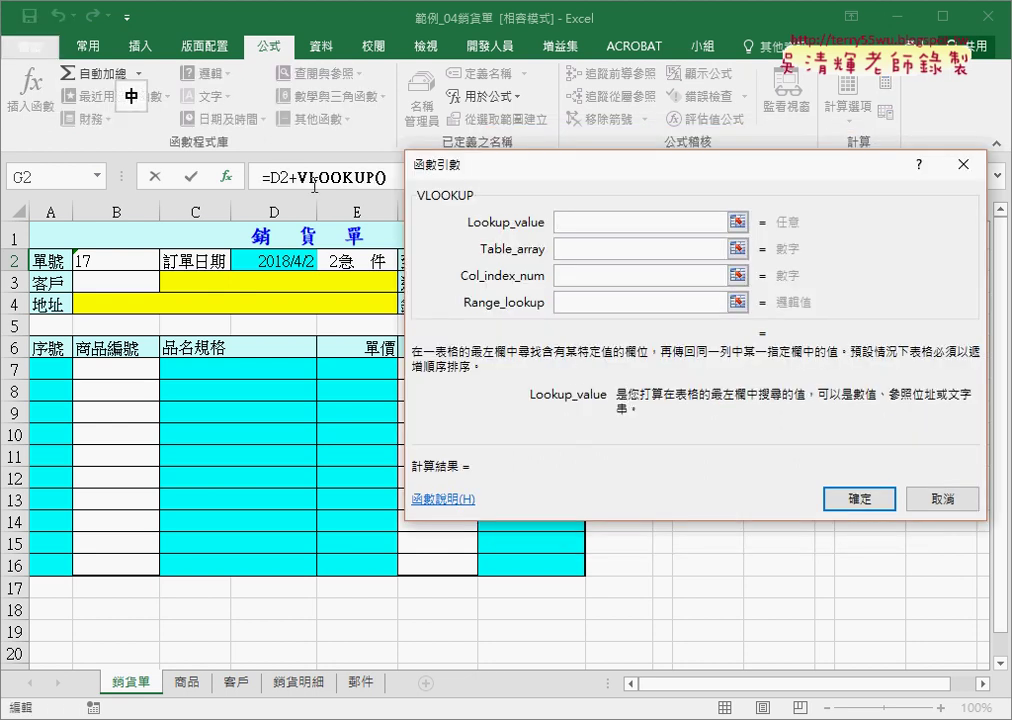
pyautogui.moveTo(558, 178); pyautogui.dragTo(674, 178)
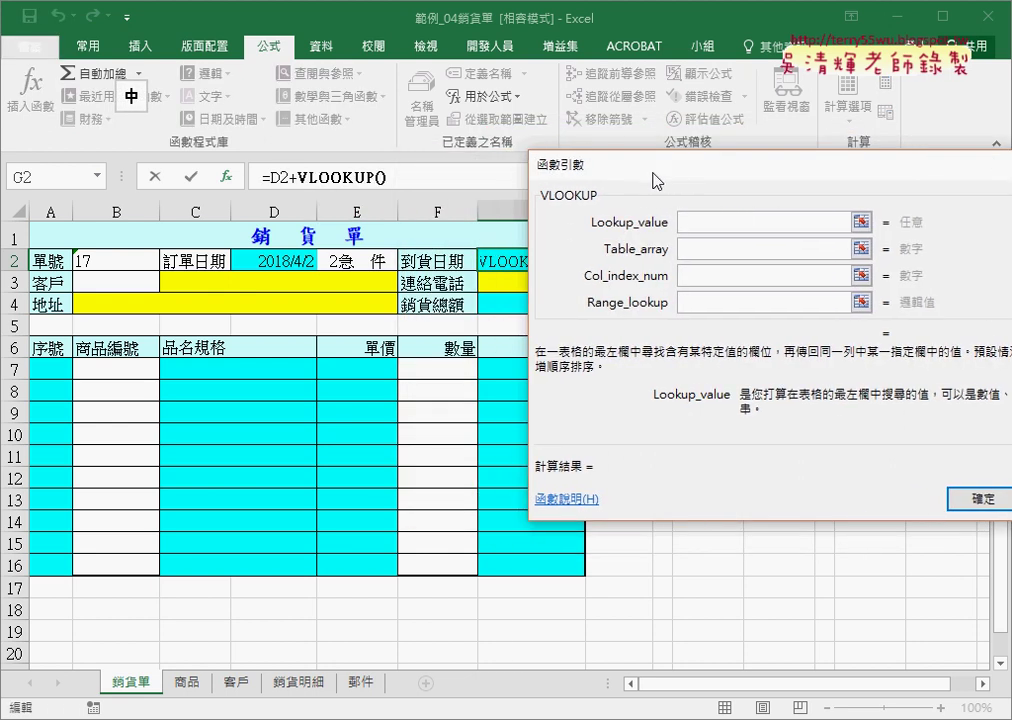
pyautogui.click(356, 268)
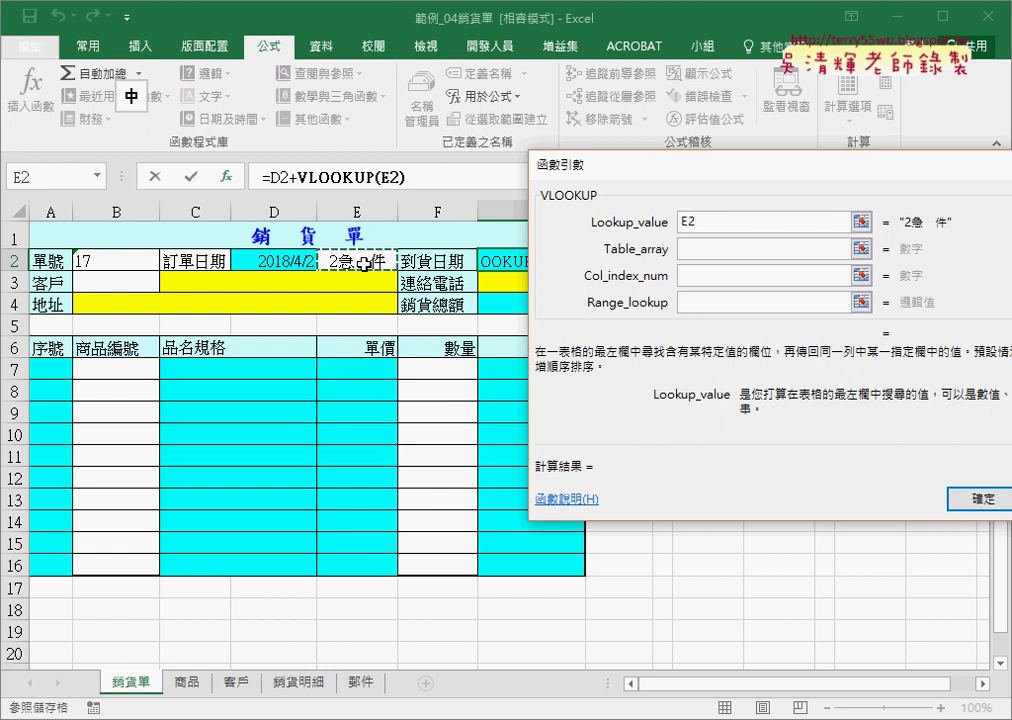
pyautogui.click(716, 252)
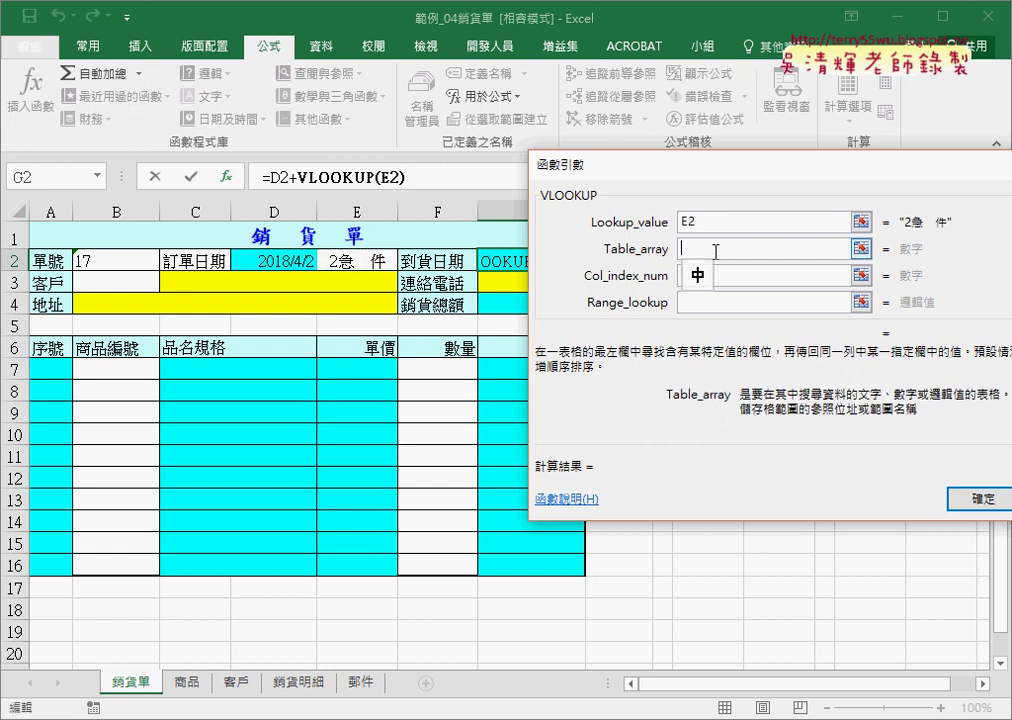
pyautogui.press('F3')
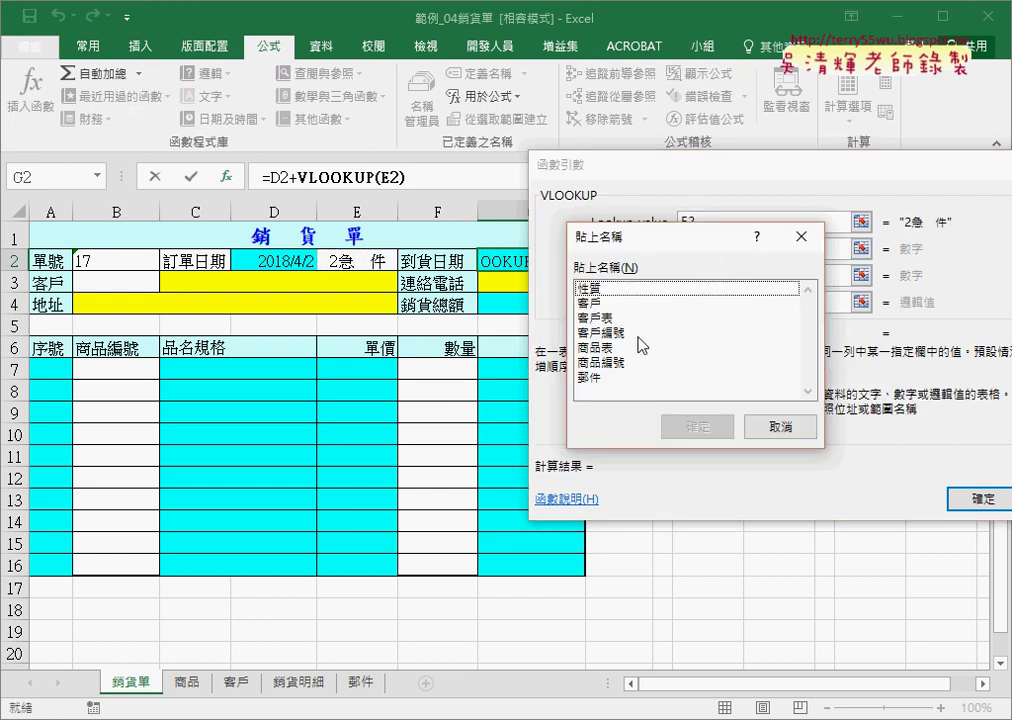
pyautogui.click(600, 378)
pyautogui.click(700, 430)
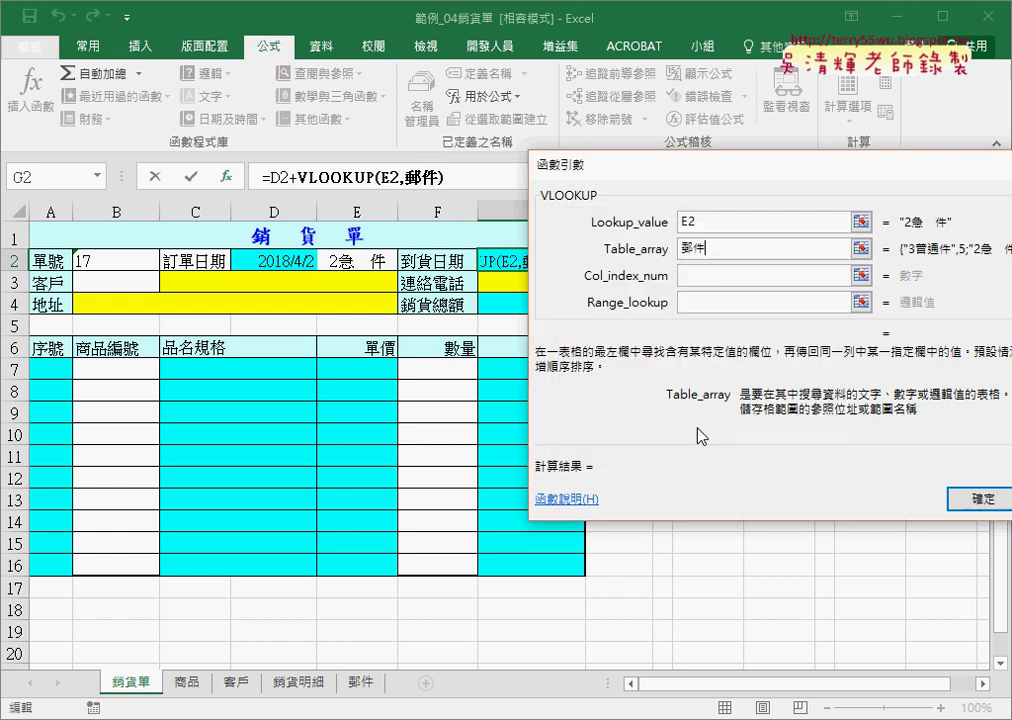
# Complete the VLOOKUP with column index 2 and range lookup 0
pyautogui.click(730, 274)
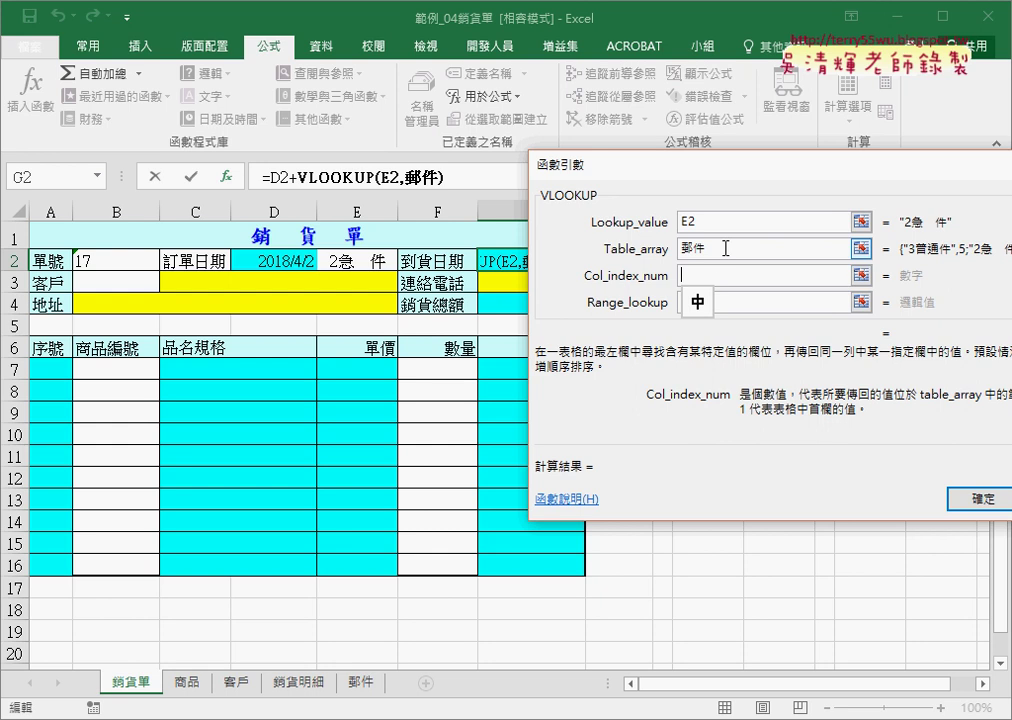
pyautogui.click(722, 248)
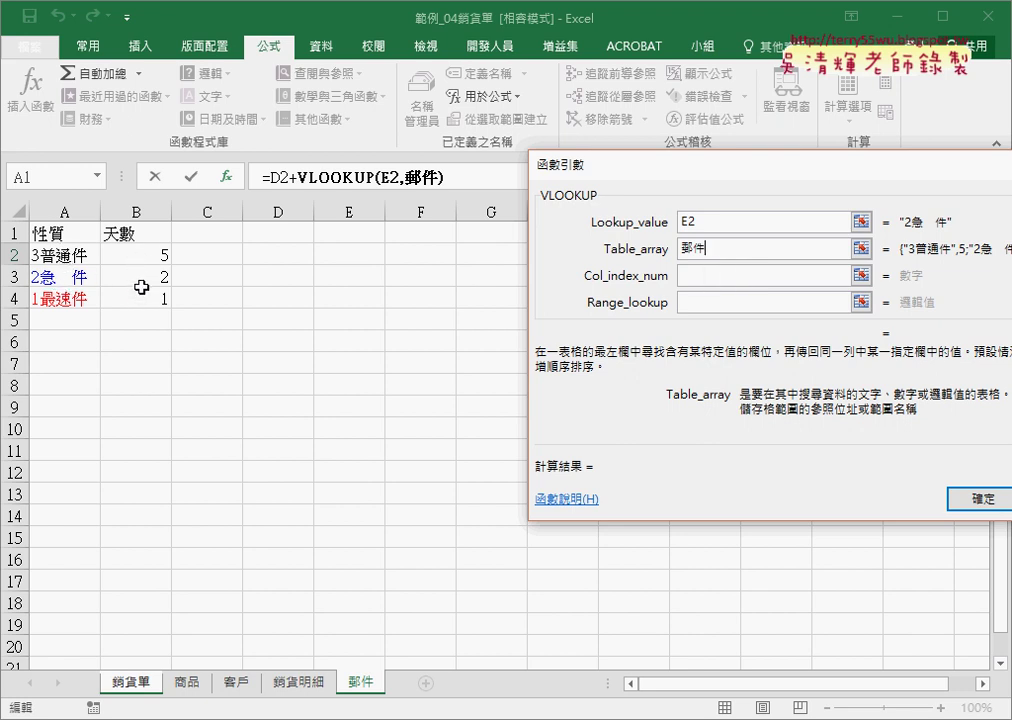
pyautogui.click(700, 275)
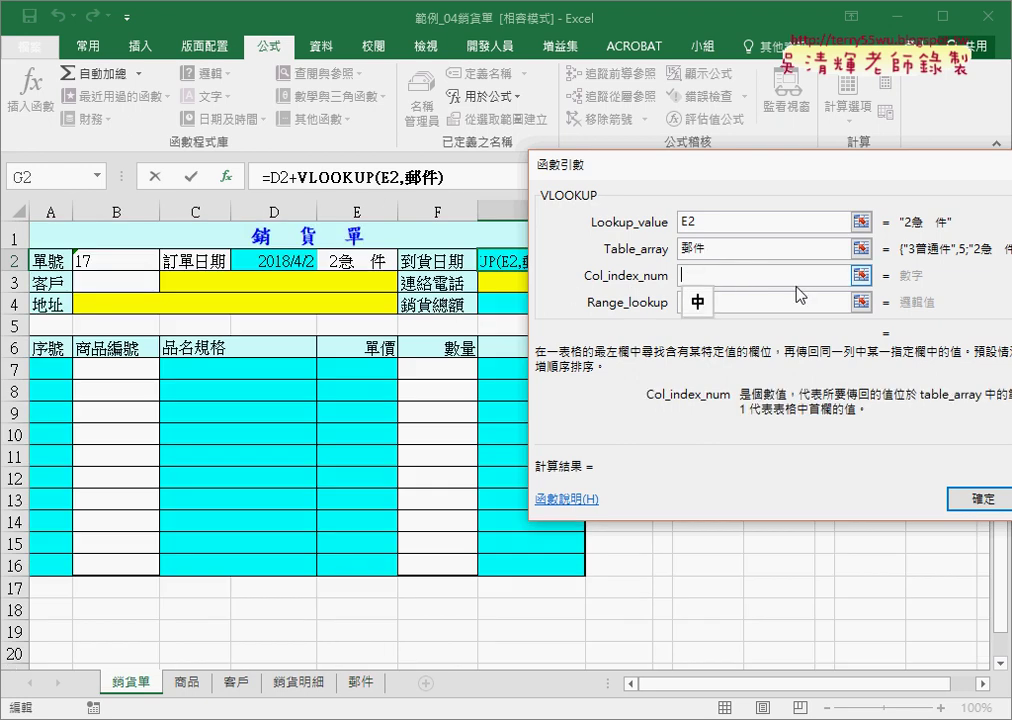
pyautogui.write('2')
pyautogui.click(770, 300)
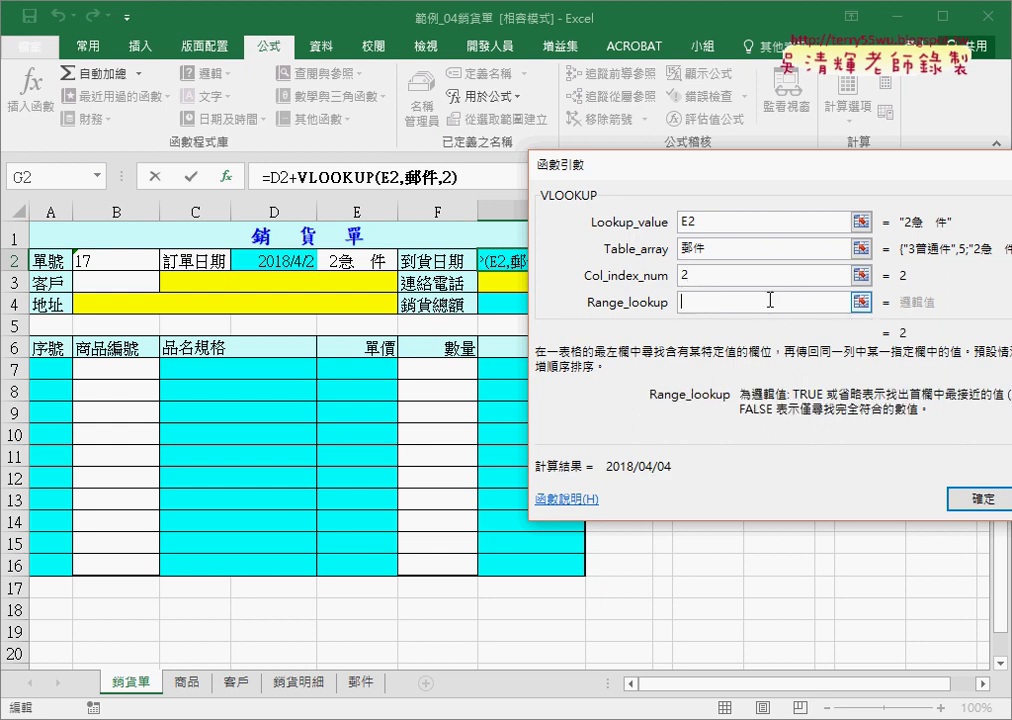
pyautogui.write('0')
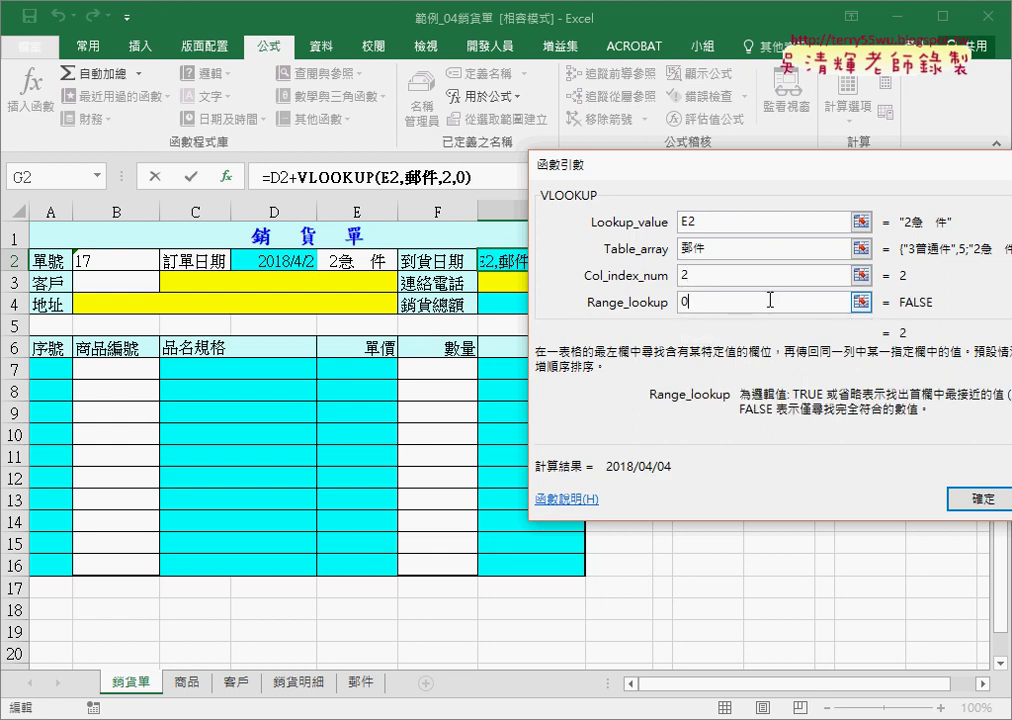
pyautogui.click(971, 505)
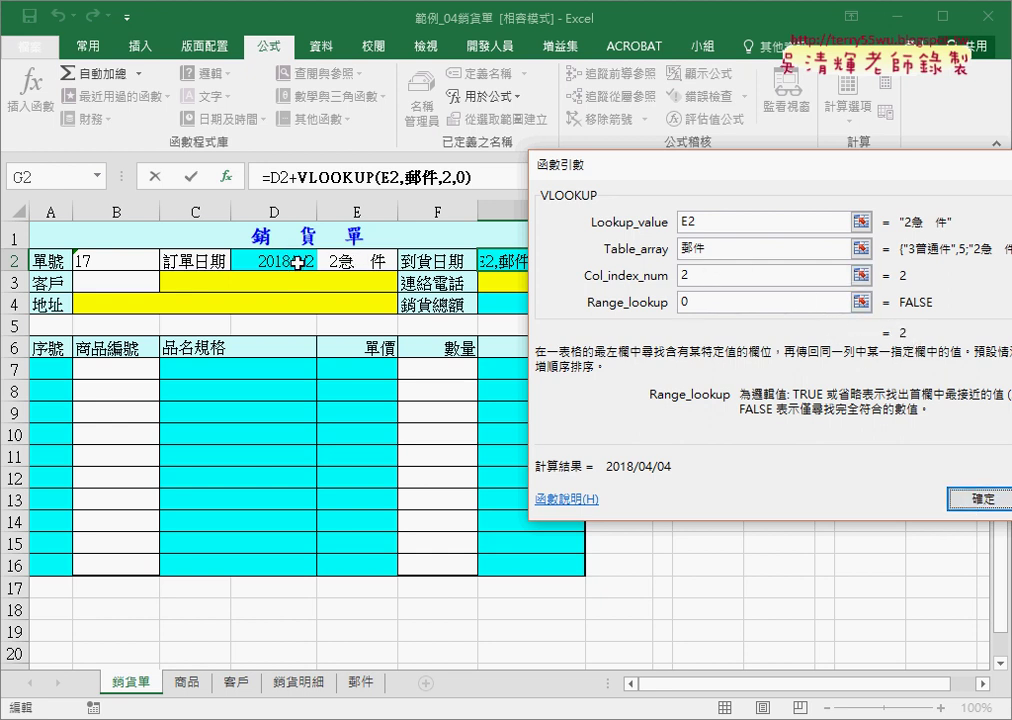
# Confirm =D2+VLOOKUP(E2,郵件,2,0) so G2 shows 2018/04/04, then delete it from G2
pyautogui.click(969, 497)
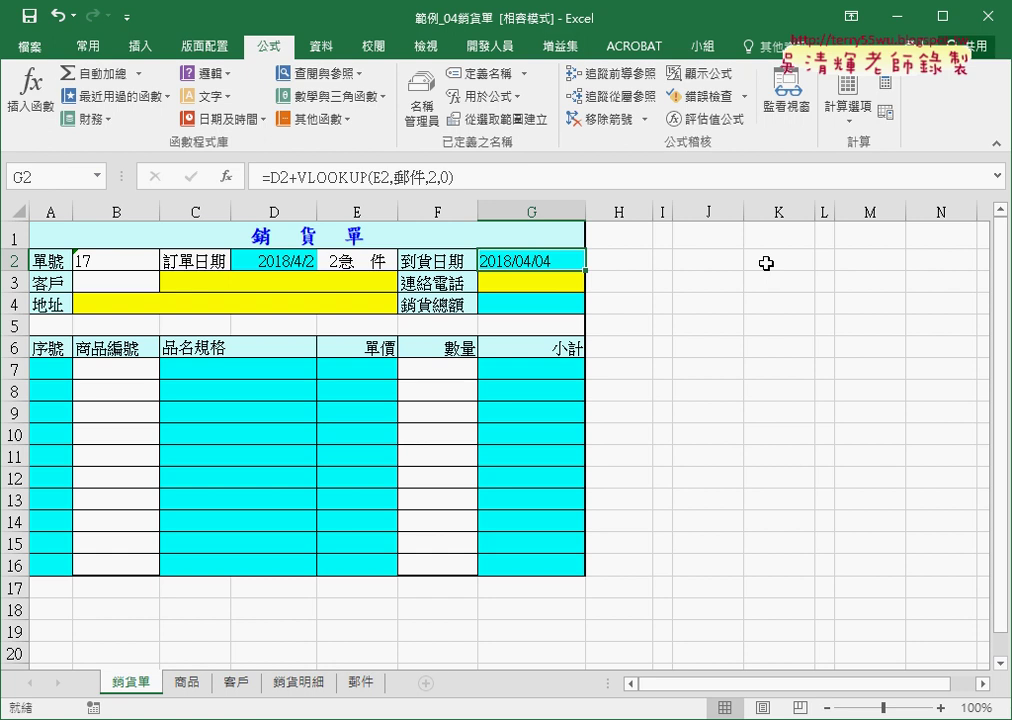
pyautogui.press('Delete')
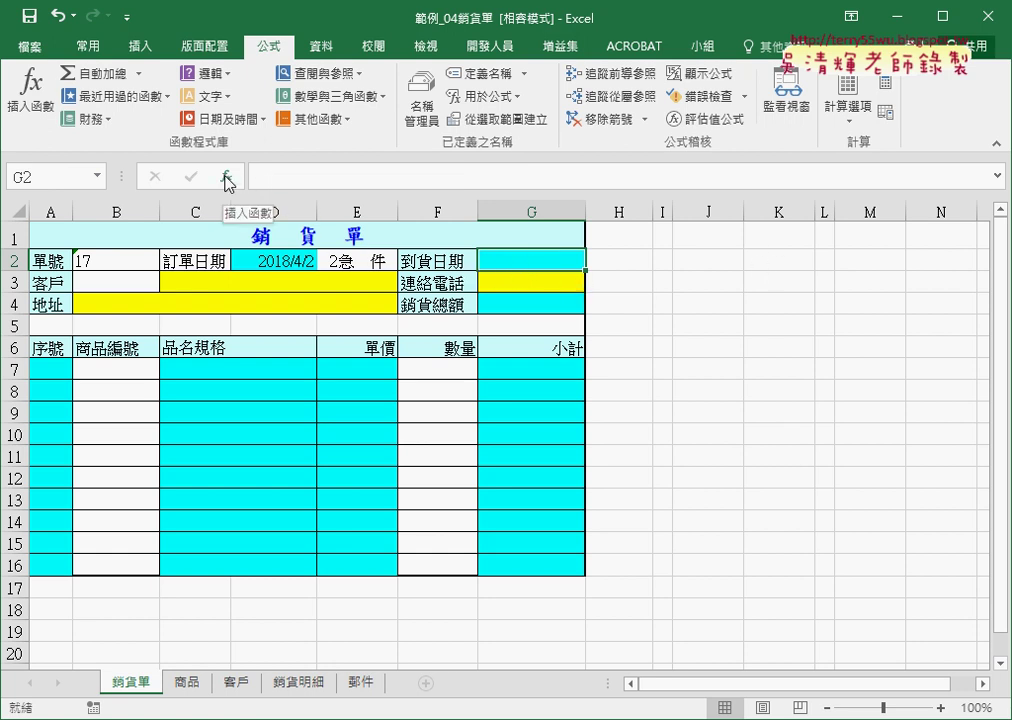
pyautogui.click(228, 181)
pyautogui.moveTo(651, 150); pyautogui.dragTo(300, 167)
pyautogui.click(548, 257)
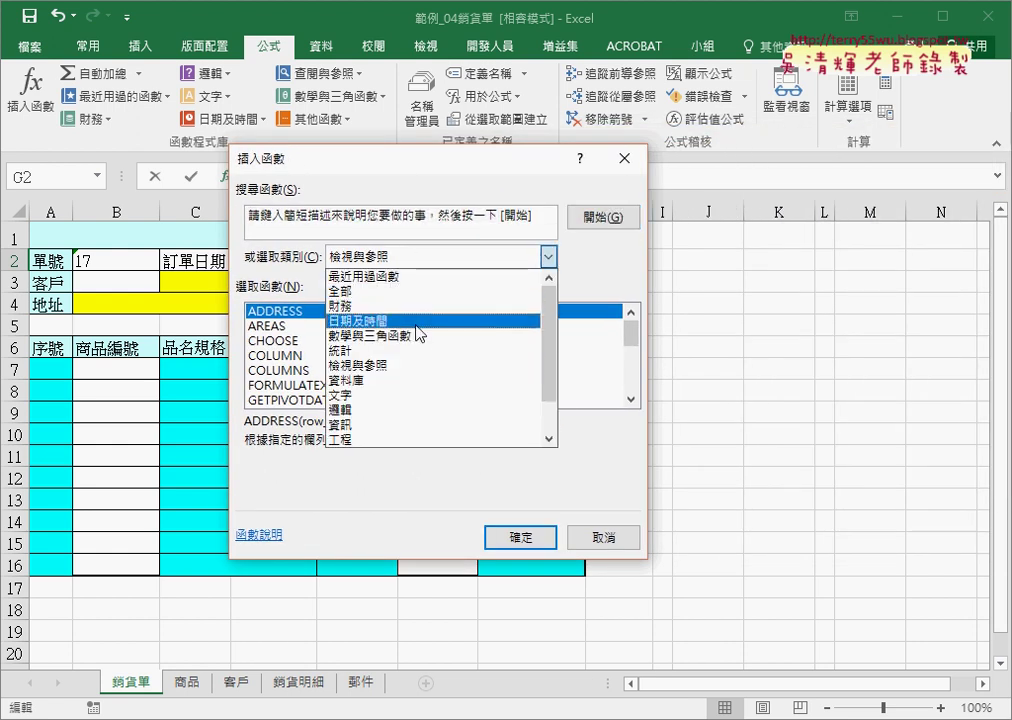
pyautogui.click(417, 321)
pyautogui.moveTo(631, 334); pyautogui.dragTo(635, 390)
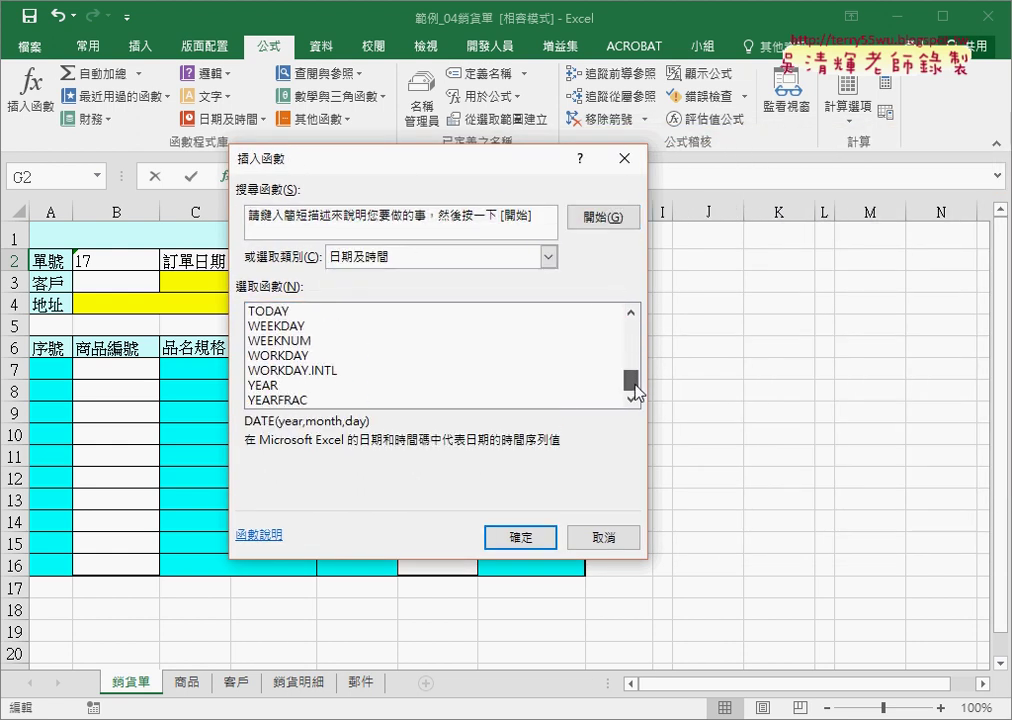
pyautogui.click(345, 358)
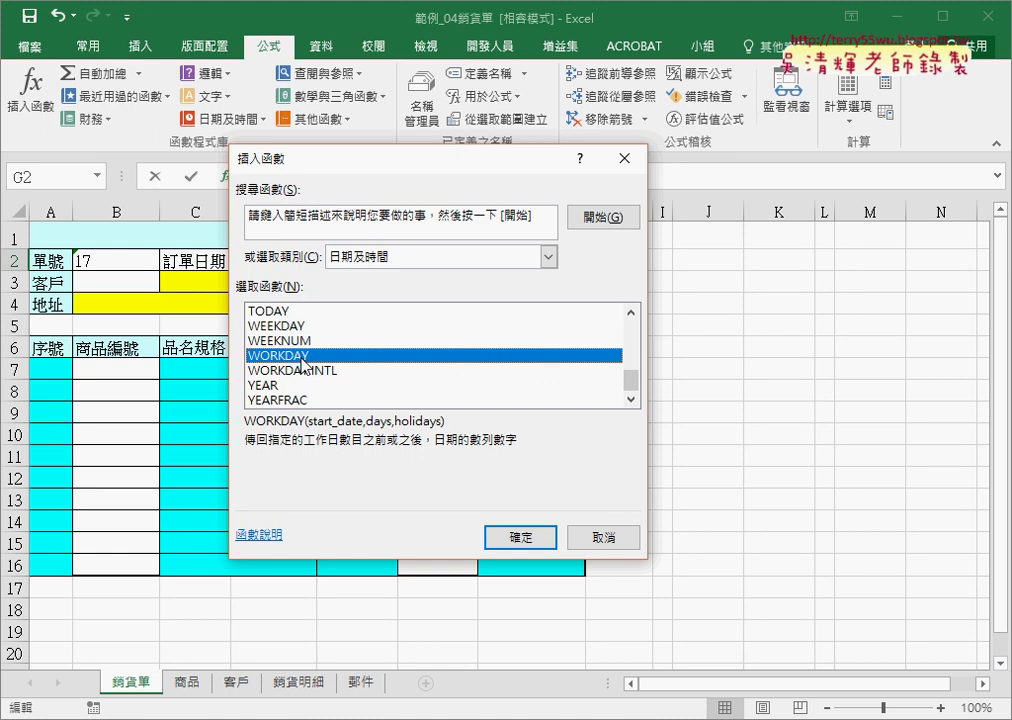
pyautogui.moveTo(410, 170); pyautogui.dragTo(413, 307)
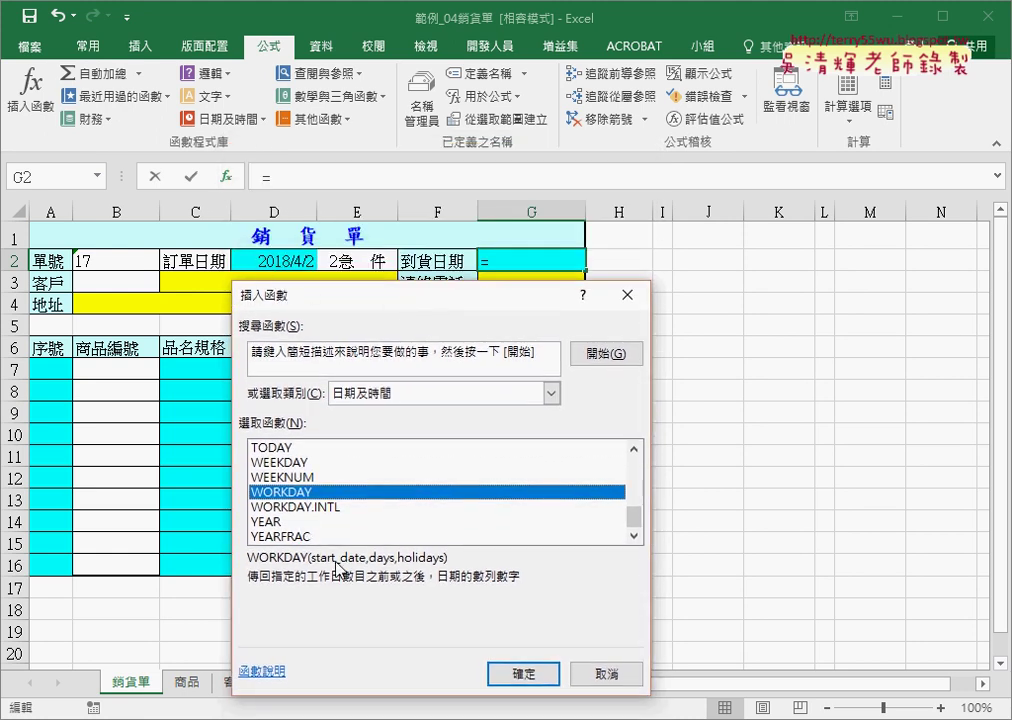
pyautogui.moveTo(310, 563); pyautogui.dragTo(381, 563)
pyautogui.moveTo(265, 266)
pyautogui.mouseDown()
pyautogui.moveTo(291, 413)
pyautogui.moveTo(341, 549)
pyautogui.moveTo(392, 565)
pyautogui.mouseUp()
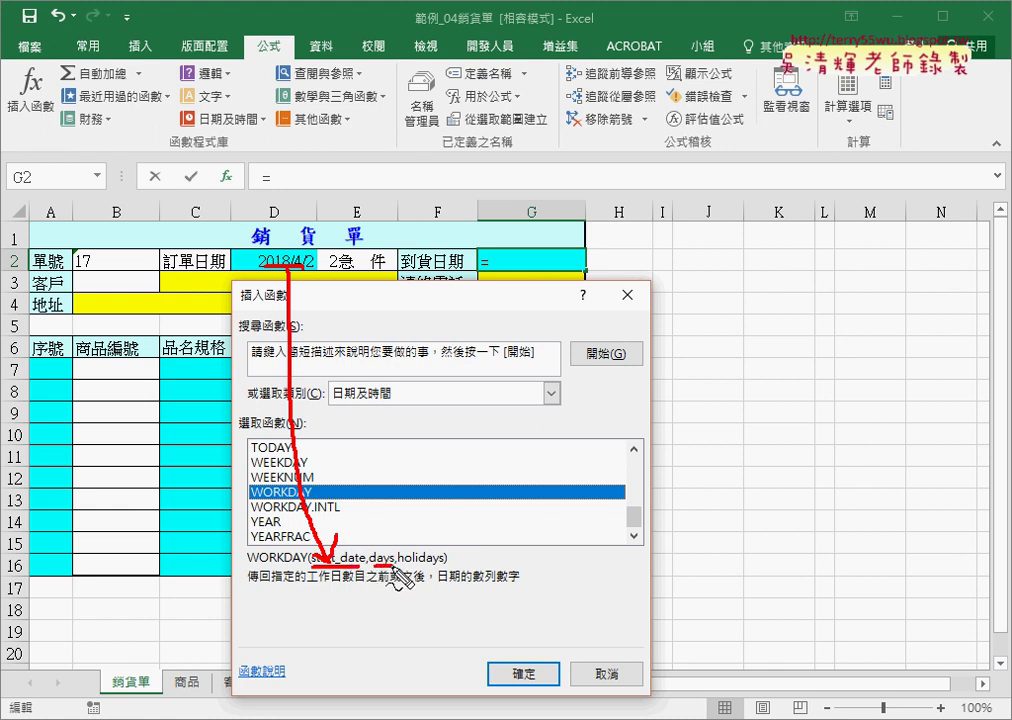
pyautogui.moveTo(385, 283)
pyautogui.mouseDown()
pyautogui.moveTo(398, 243)
pyautogui.moveTo(385, 280)
pyautogui.mouseUp()
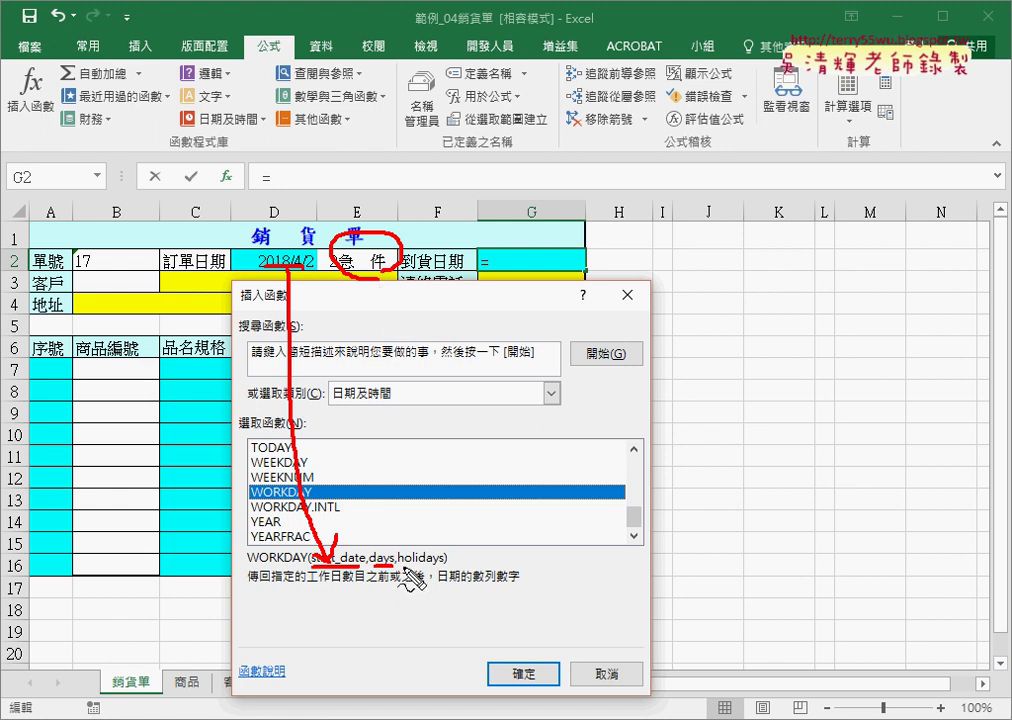
pyautogui.moveTo(398, 565); pyautogui.dragTo(444, 565)
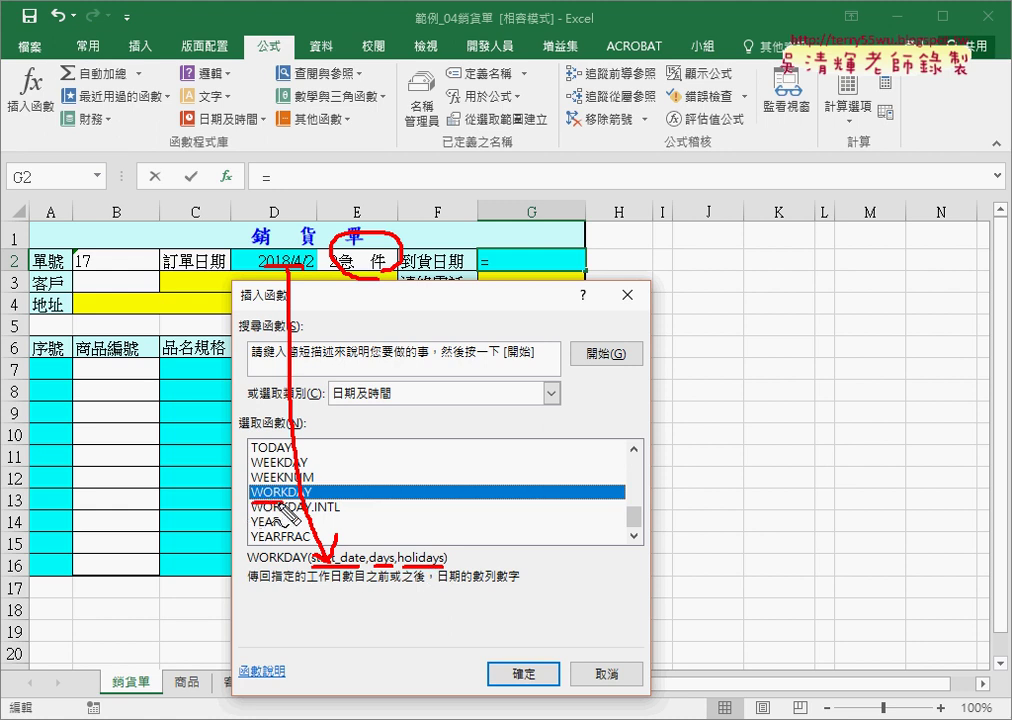
pyautogui.moveTo(253, 505); pyautogui.dragTo(335, 520)
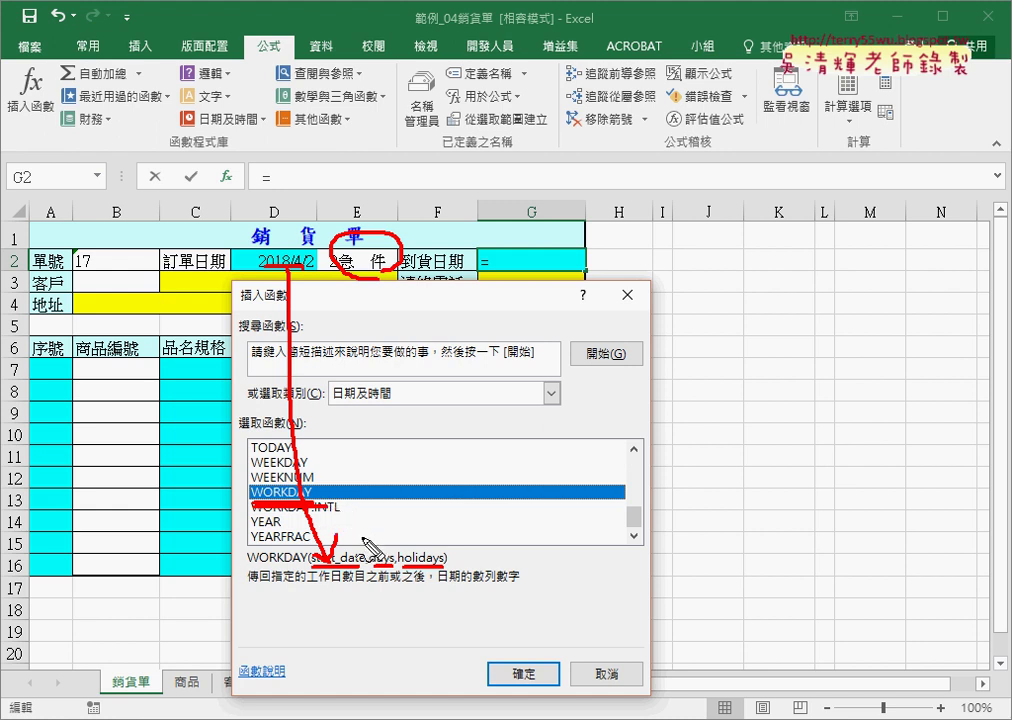
pyautogui.moveTo(400, 597); pyautogui.dragTo(466, 597)
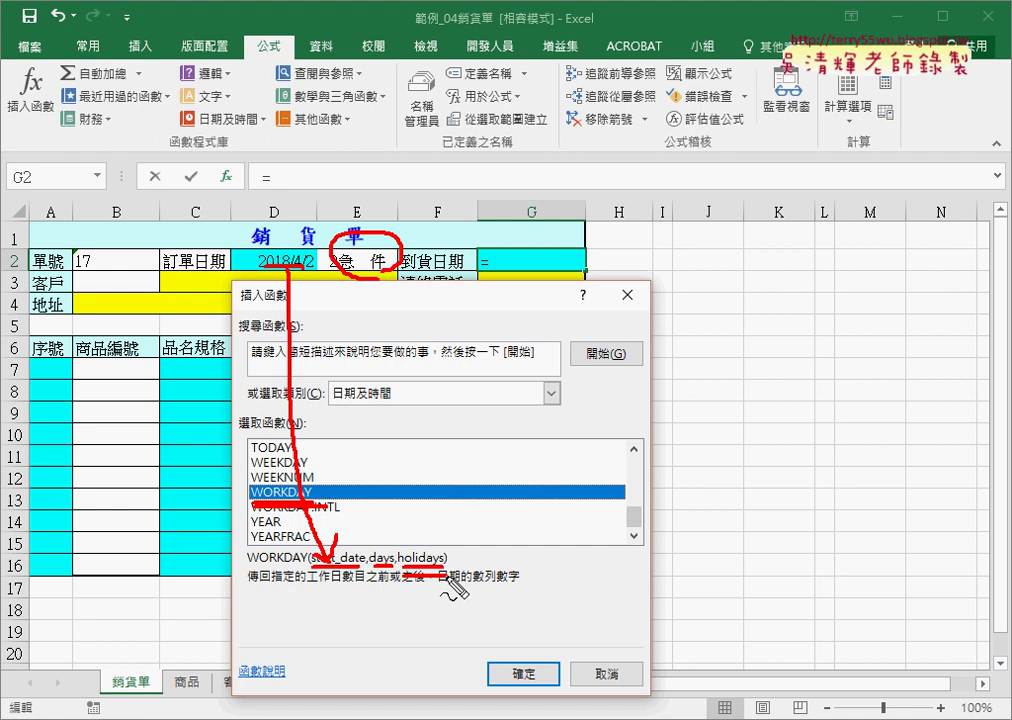
pyautogui.press('Escape')
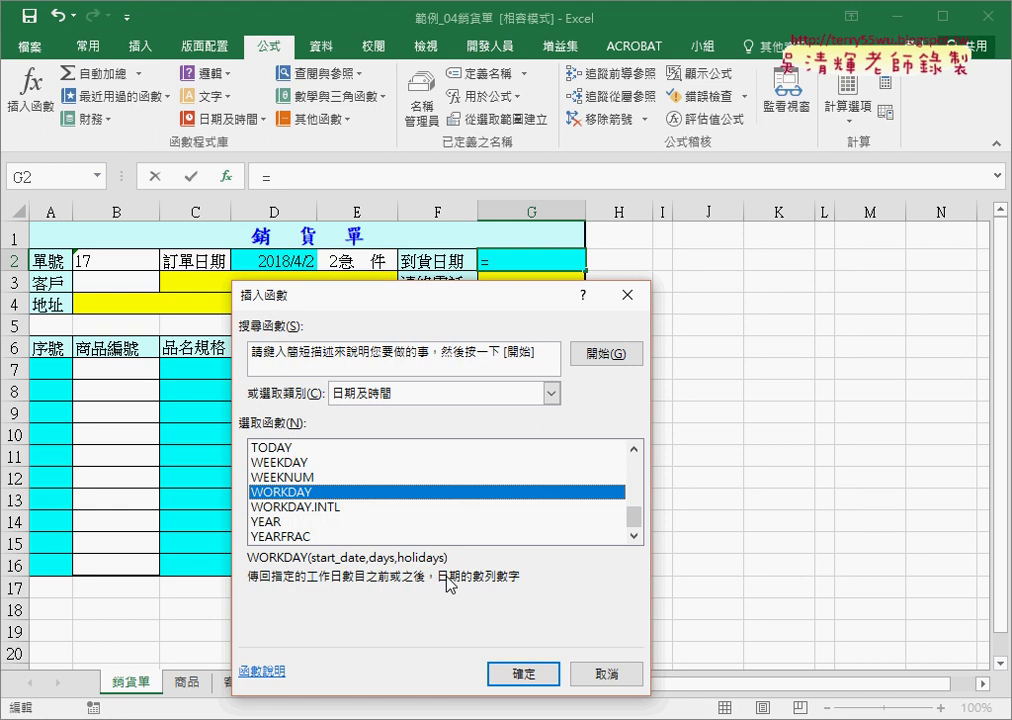
pyautogui.click(586, 668)
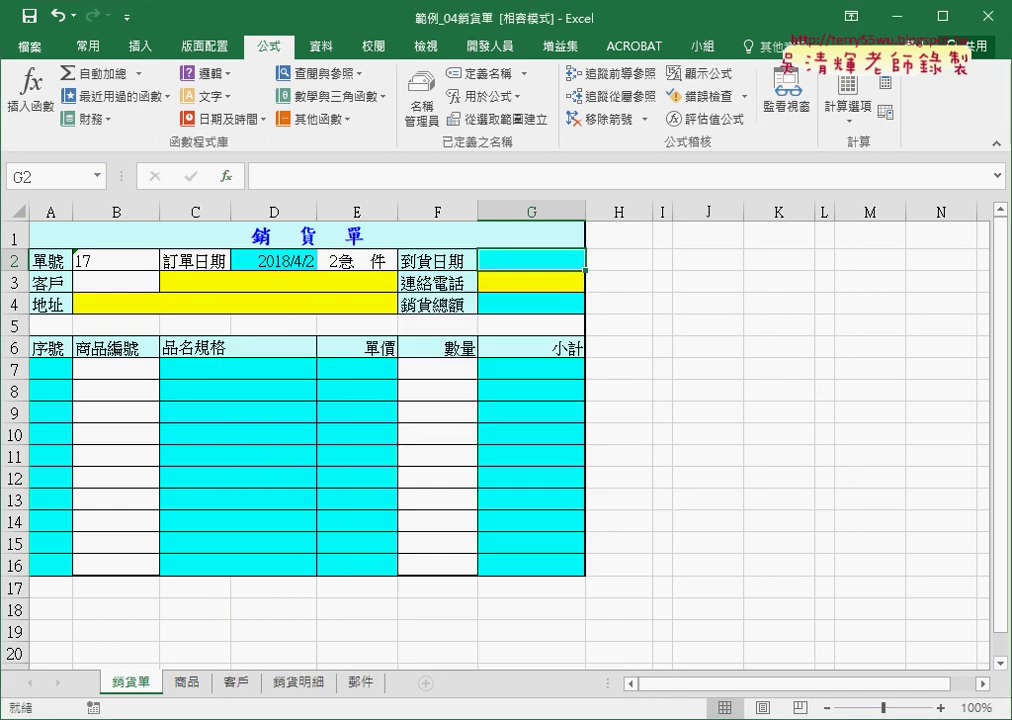
# Open the Windows calendar flyout with Win+Alt+D, showing April 2018 and today, 4月2日
pyautogui.press('super+alt+d')
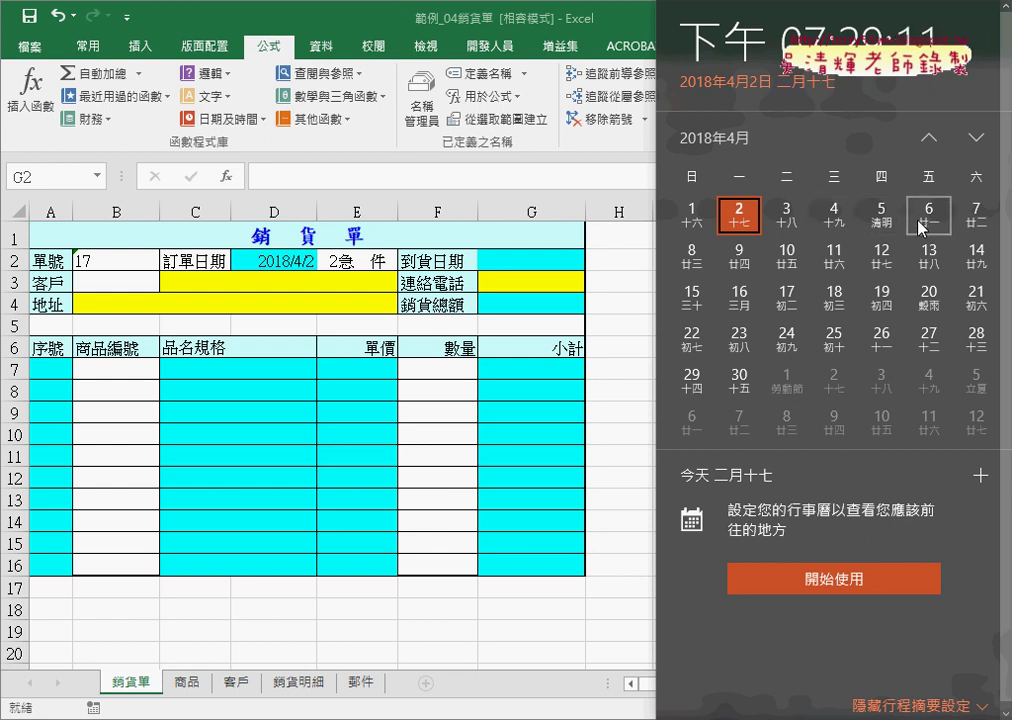
# Enter the dates 2018/4/4 through 2018/4/6 in K2:K4 and check them against the calendar
pyautogui.click(716, 262)
pyautogui.click(716, 262)
pyautogui.click(772, 261)
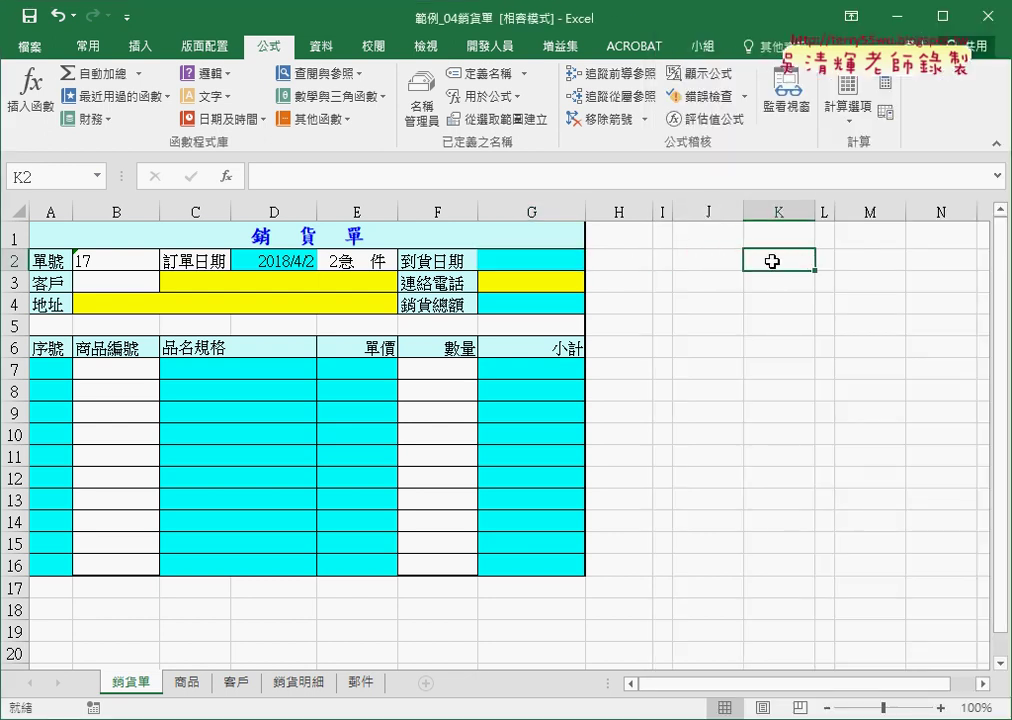
pyautogui.write('2018/')
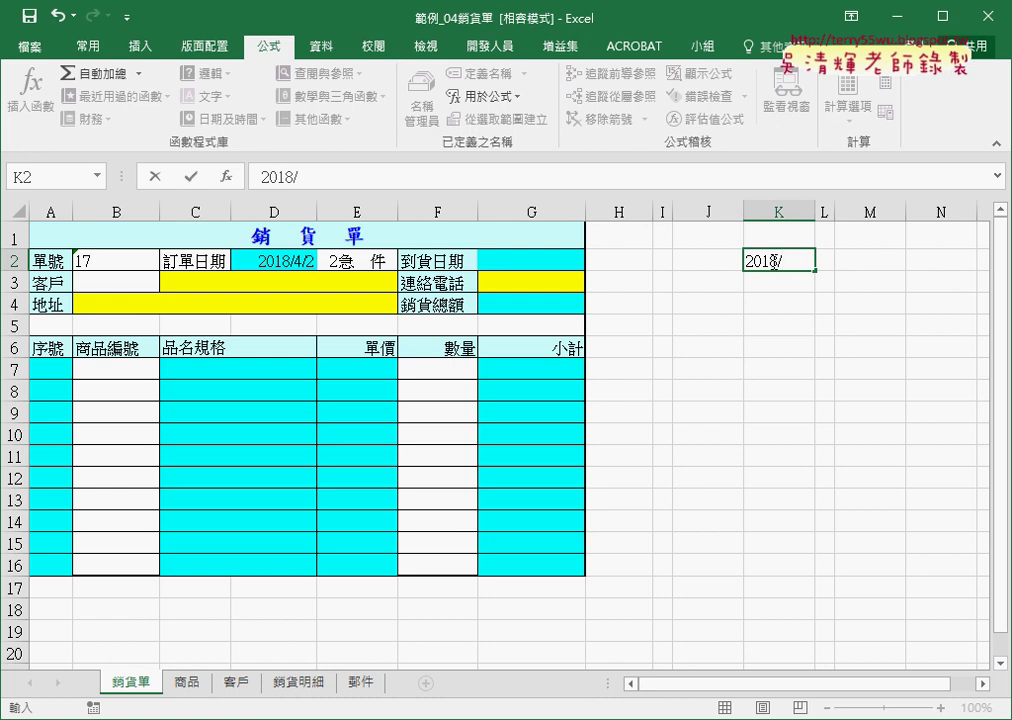
pyautogui.write('4/')
pyautogui.write('4')
pyautogui.click(805, 324)
pyautogui.click(795, 260)
pyautogui.moveTo(815, 270); pyautogui.dragTo(816, 305)
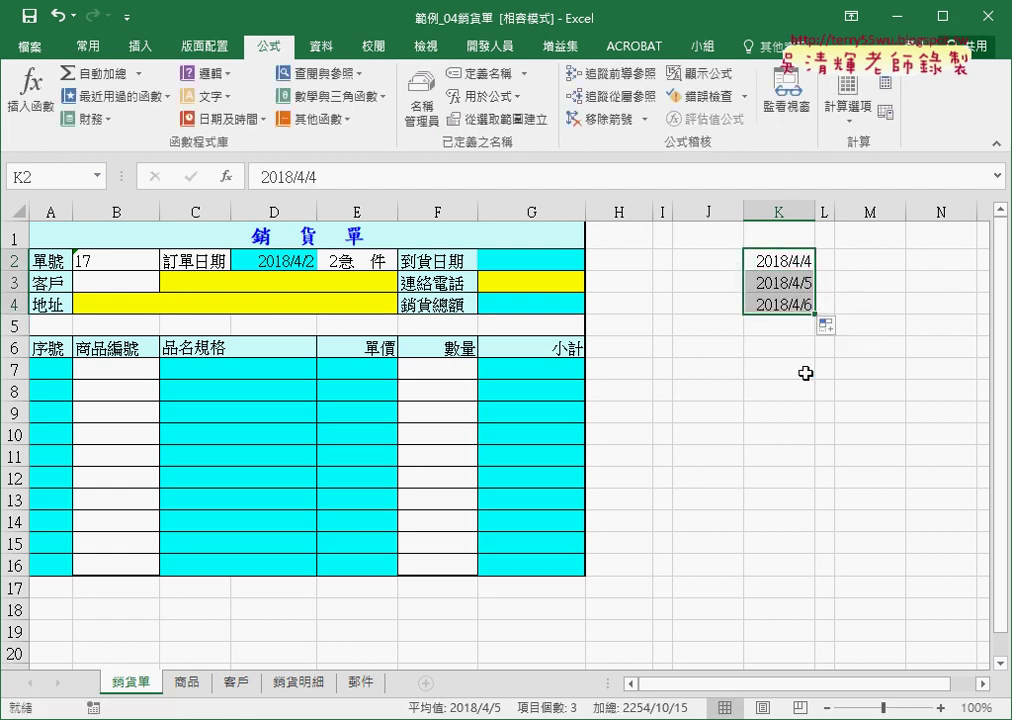
pyautogui.click(960, 719)
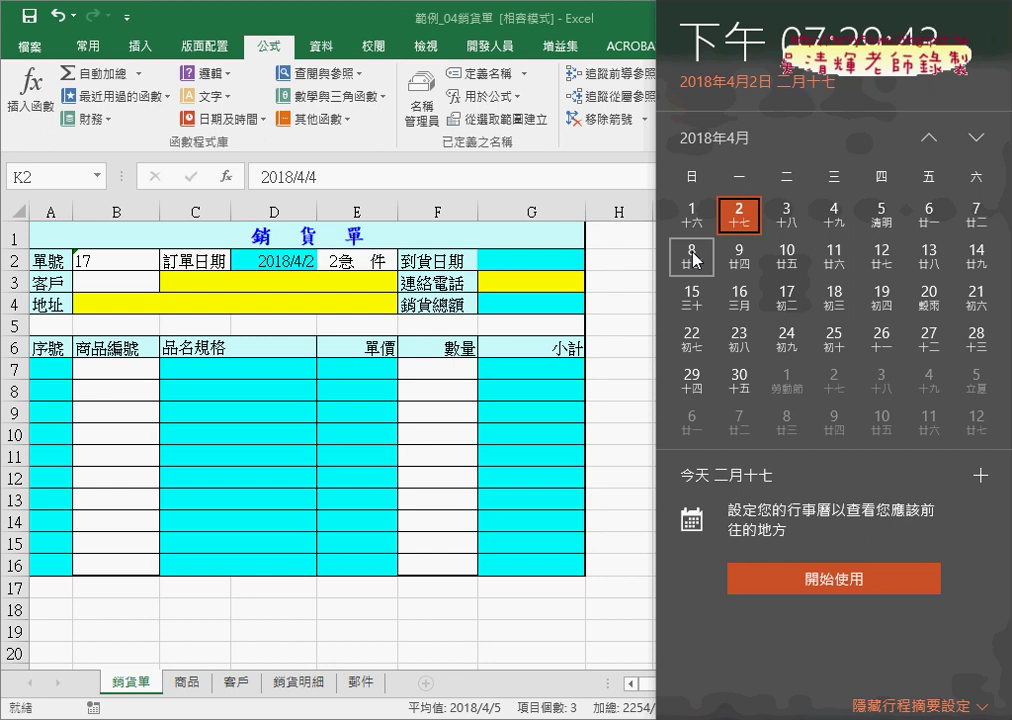
pyautogui.moveTo(815, 220); pyautogui.dragTo(940, 207)
pyautogui.moveTo(815, 222); pyautogui.dragTo(940, 232)
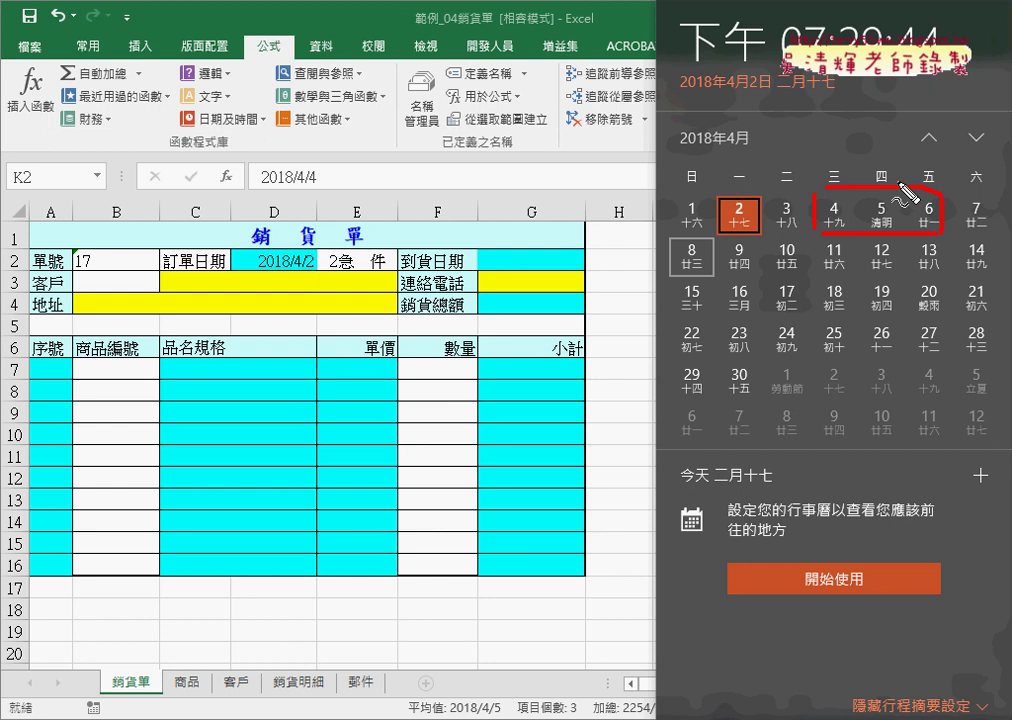
pyautogui.press('Escape')
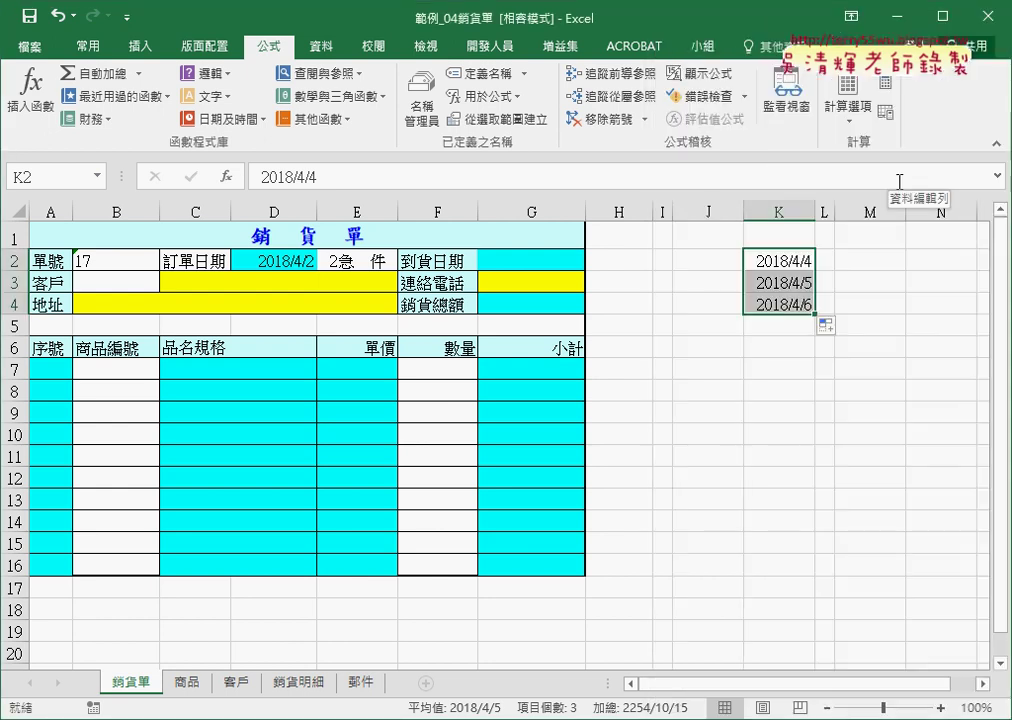
# Head K1 with 'holidays' and create that name from the top row of K1:K4
pyautogui.click(778, 237)
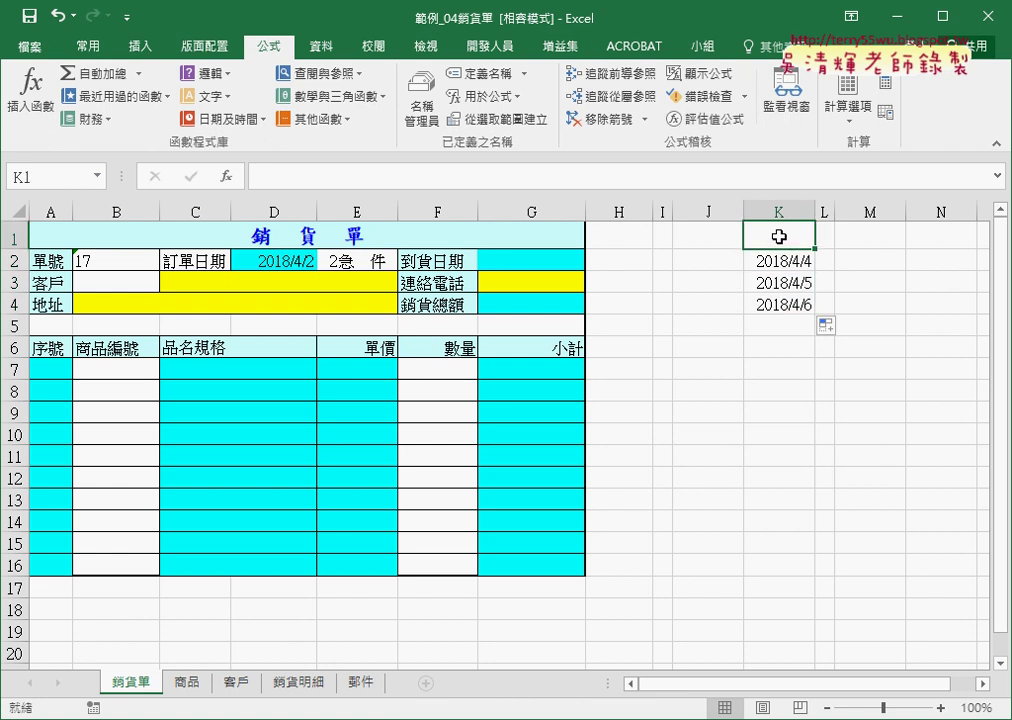
pyautogui.write('h')
pyautogui.press('Escape')
pyautogui.write('holiday')
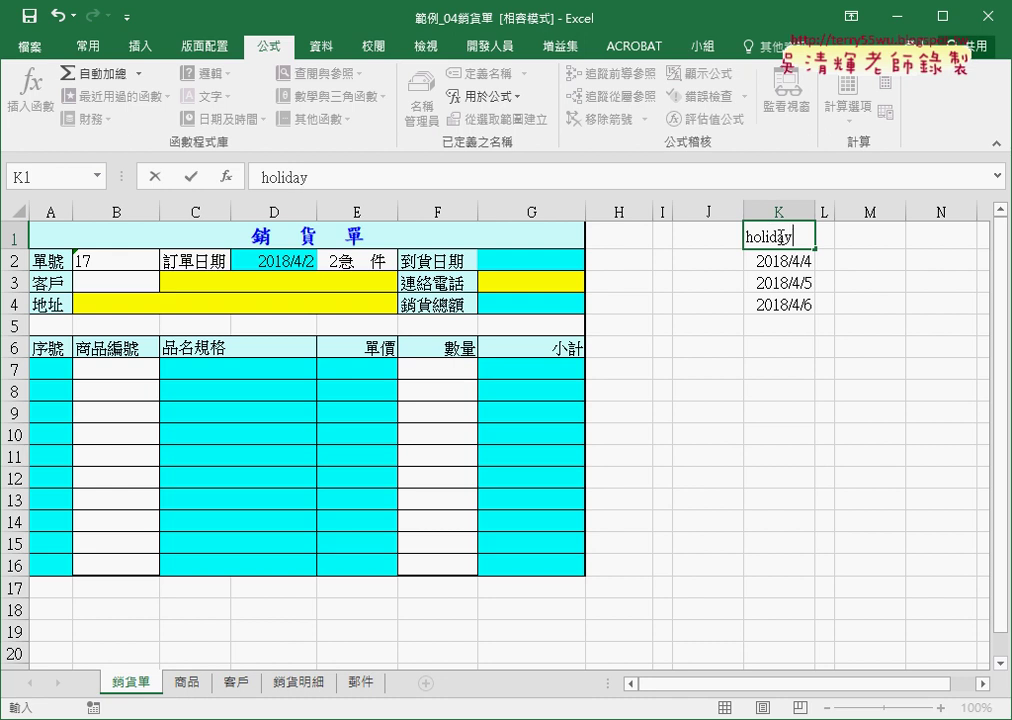
pyautogui.write('s')
pyautogui.press('Return')
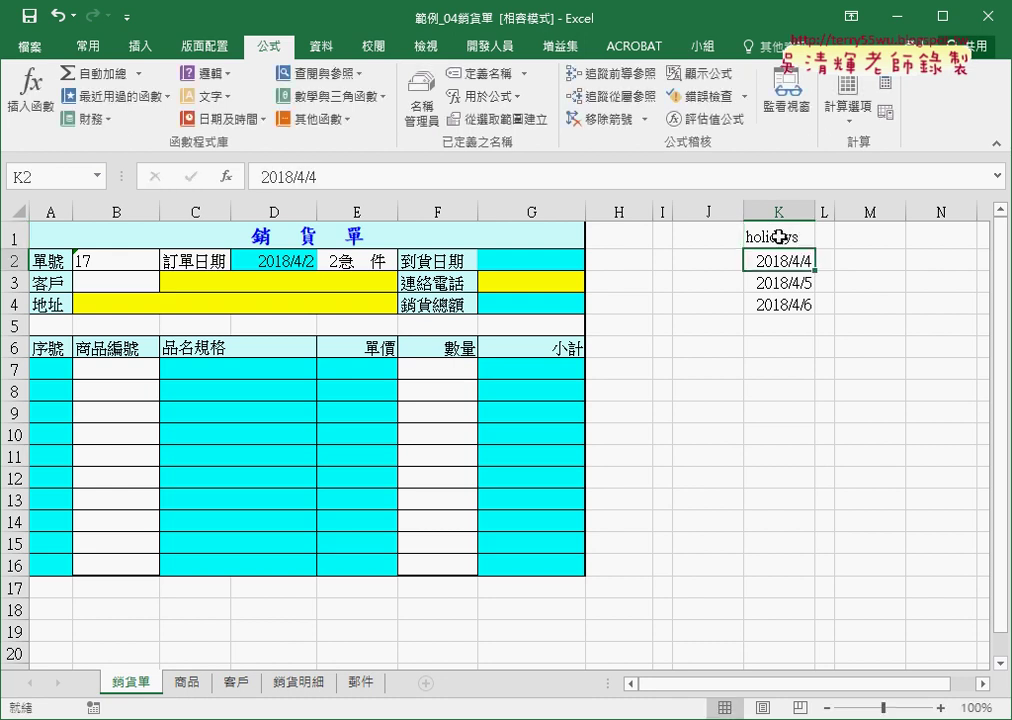
pyautogui.moveTo(779, 237); pyautogui.dragTo(781, 307)
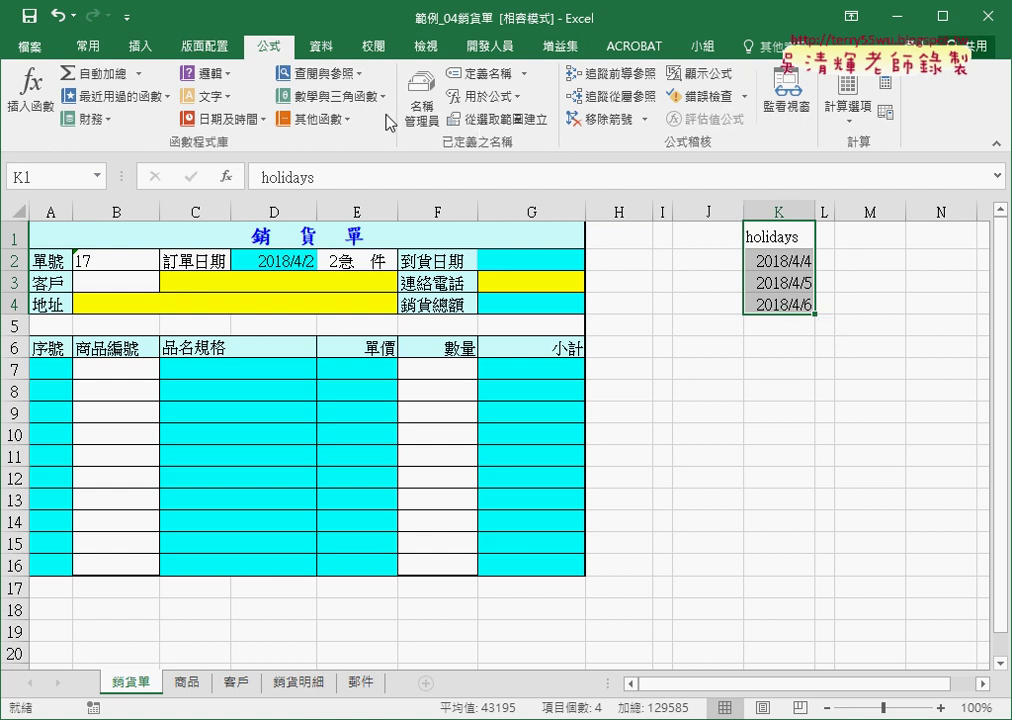
pyautogui.click(481, 120)
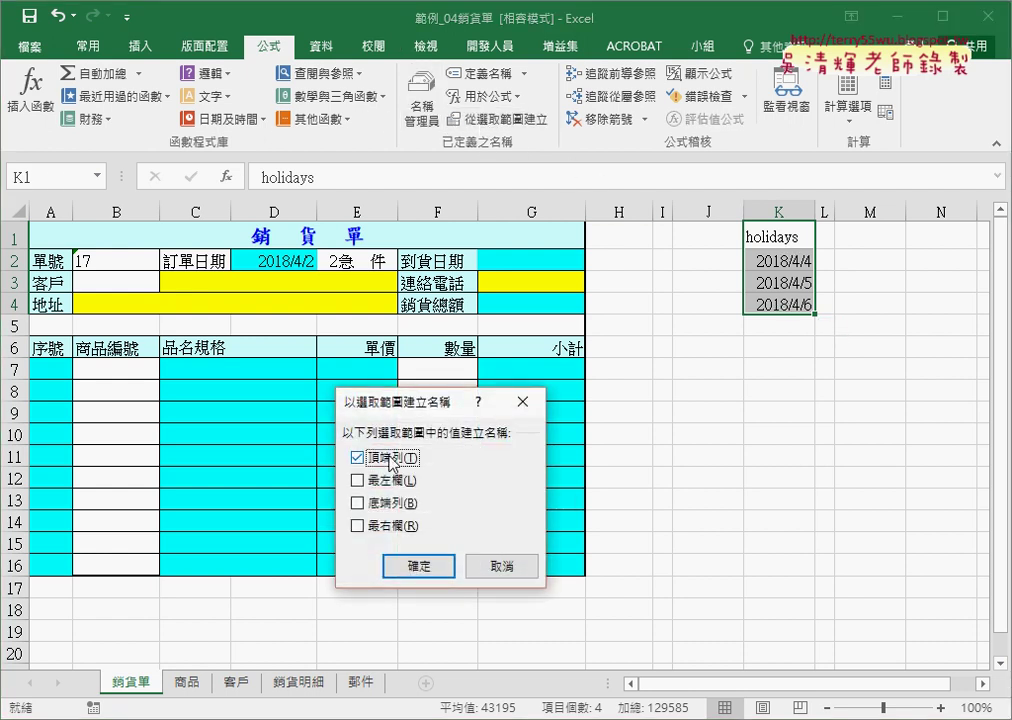
pyautogui.click(420, 567)
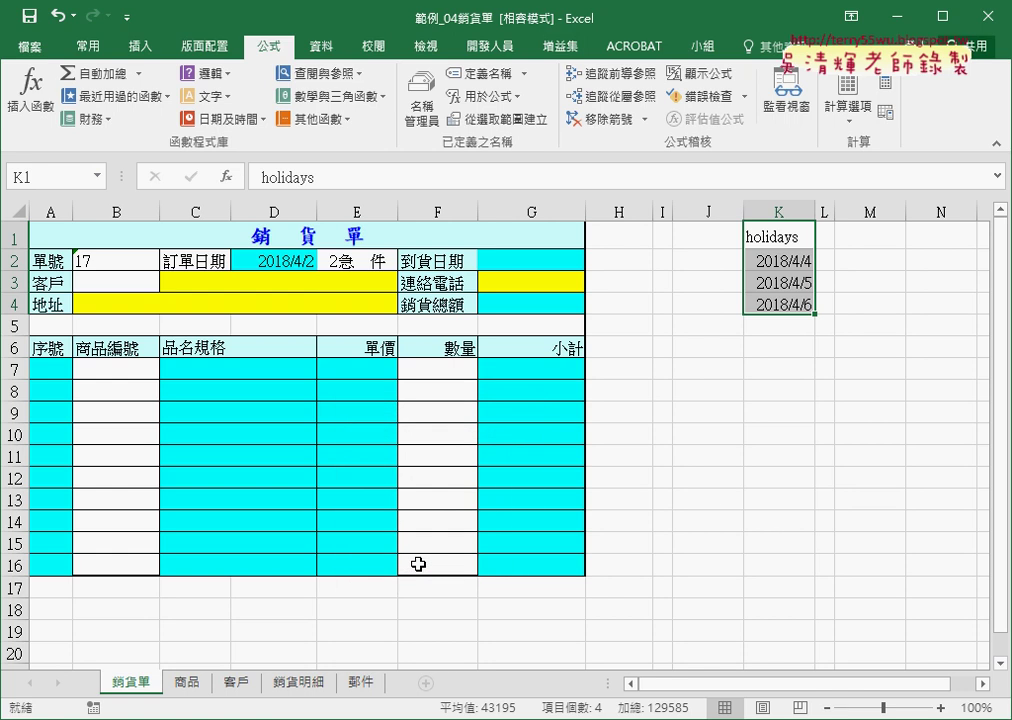
# Insert WORKDAY into G2 with the order date D2 as its start date
pyautogui.click(522, 257)
pyautogui.click(227, 176)
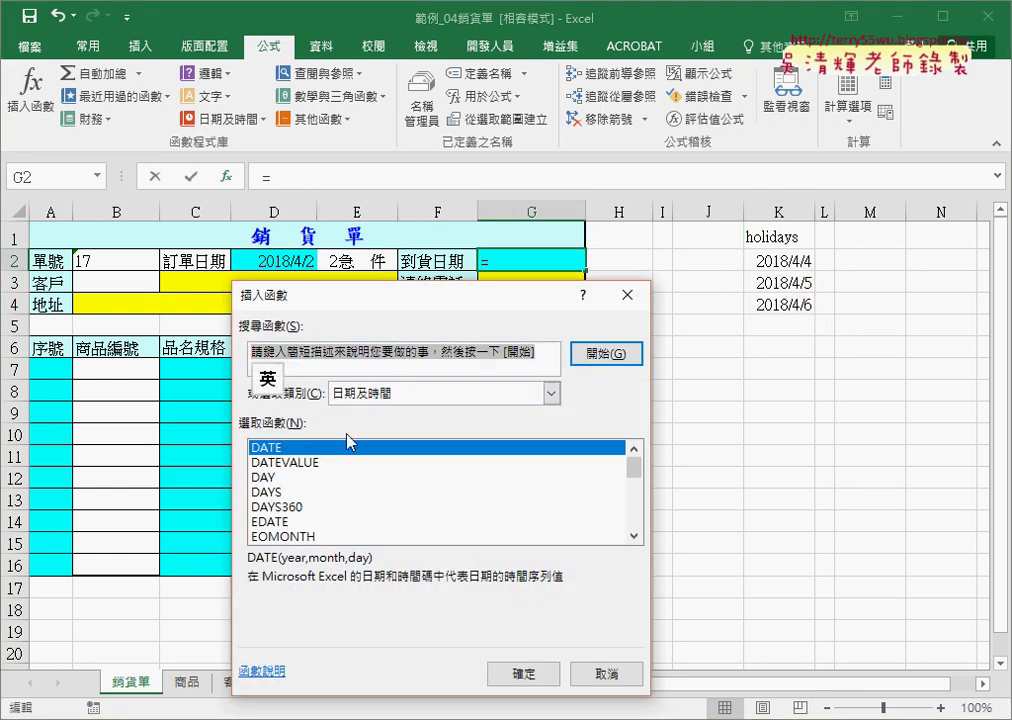
pyautogui.moveTo(632, 467); pyautogui.dragTo(637, 535)
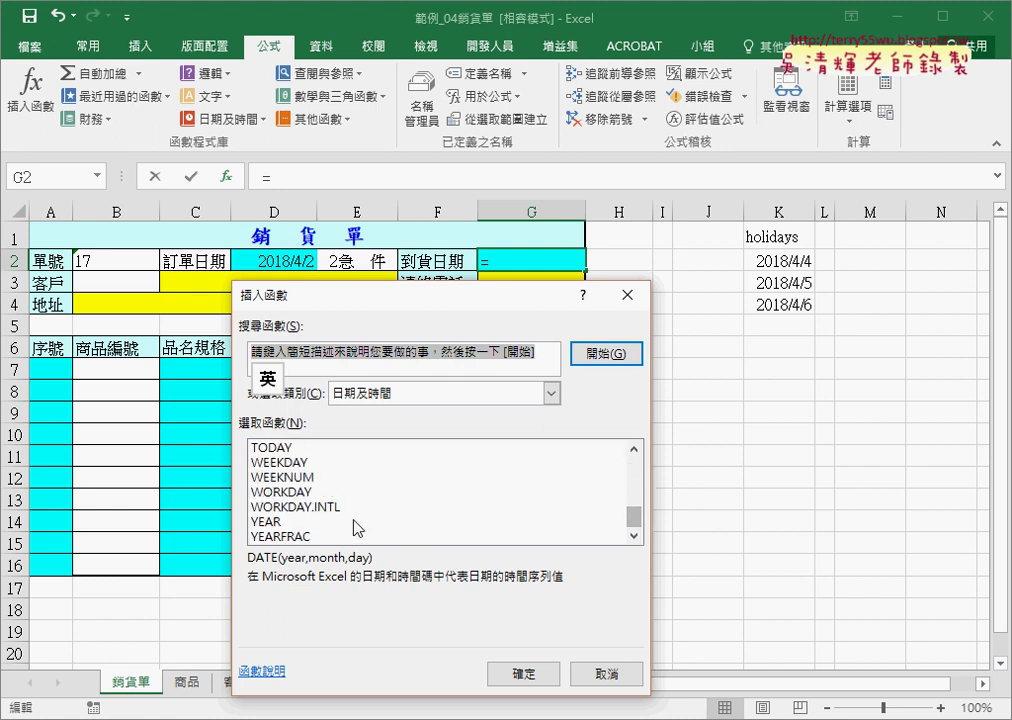
pyautogui.click(305, 491)
pyautogui.click(513, 676)
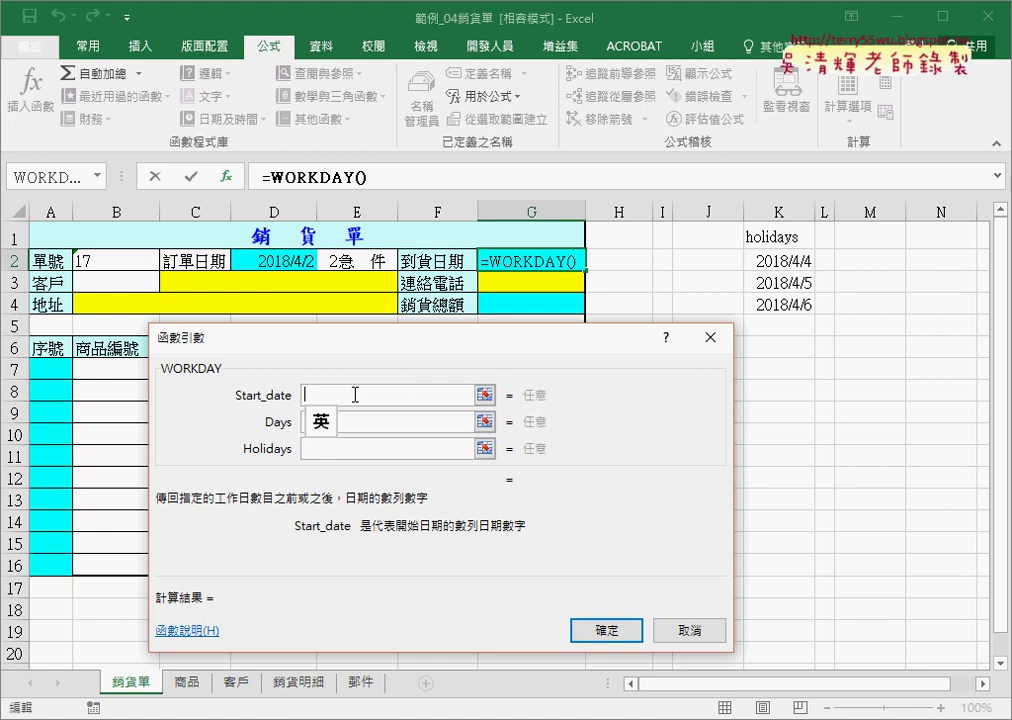
pyautogui.click(279, 261)
pyautogui.click(374, 423)
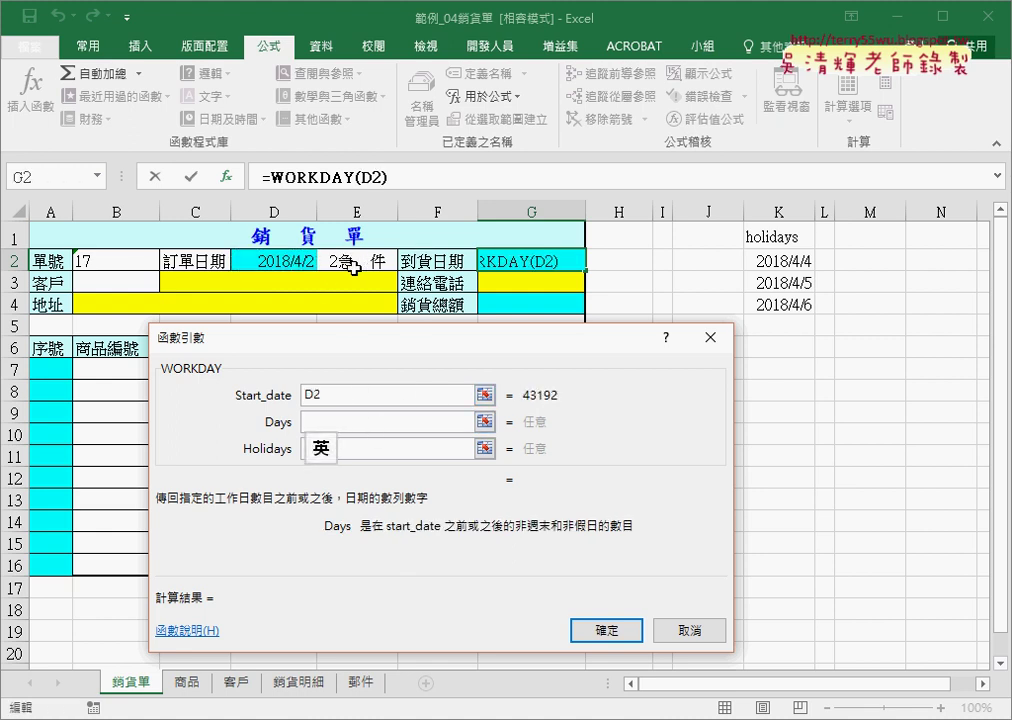
# Nest VLOOKUP(E2,郵件,2,0) as the Days argument and confirm the arrival-date formula
pyautogui.click(97, 176)
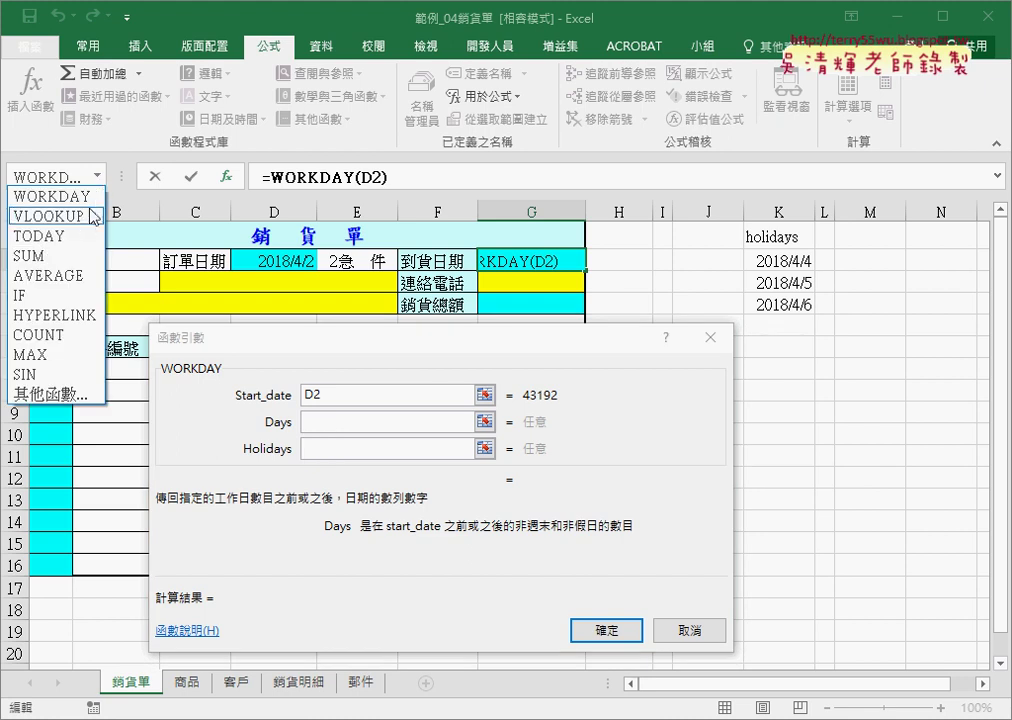
pyautogui.click(85, 217)
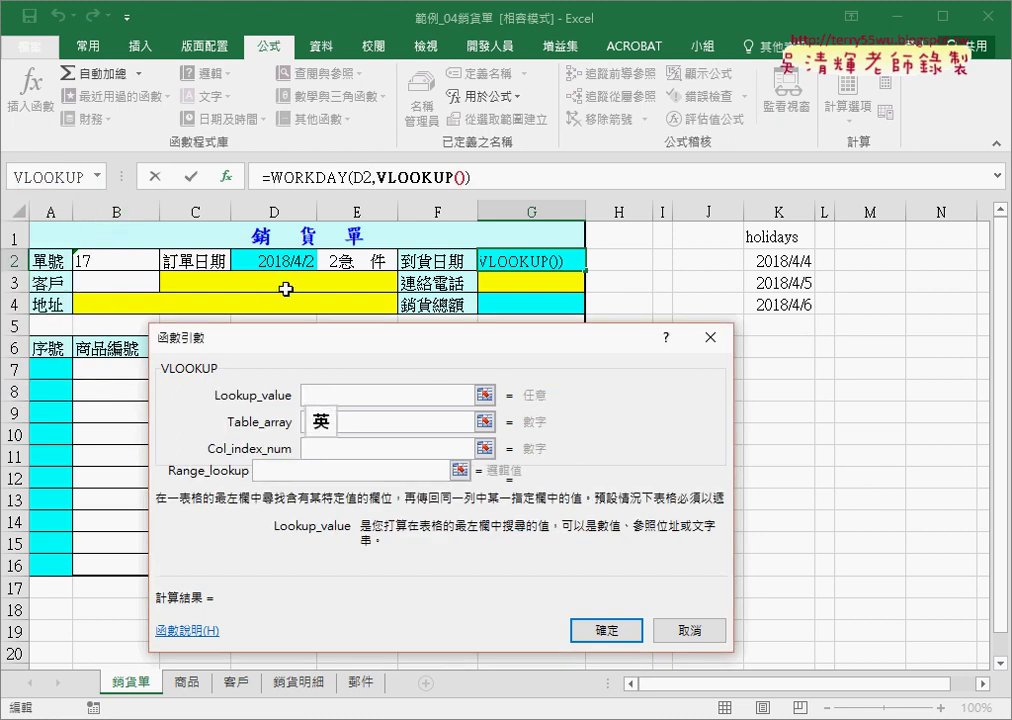
pyautogui.click(358, 261)
pyautogui.click(368, 422)
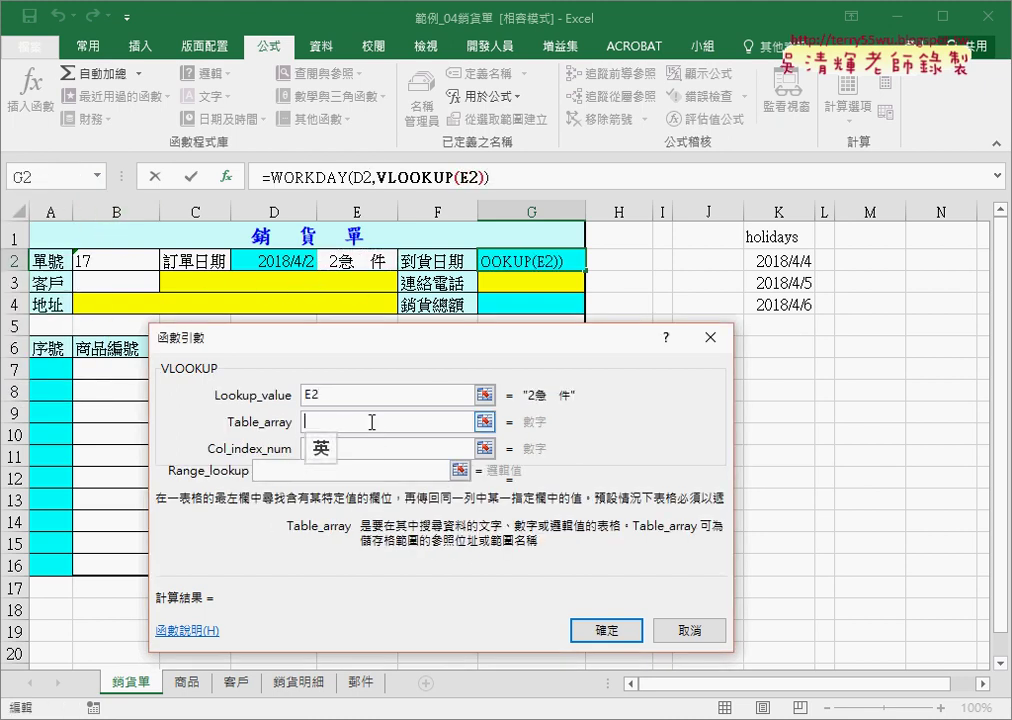
pyautogui.press('F3')
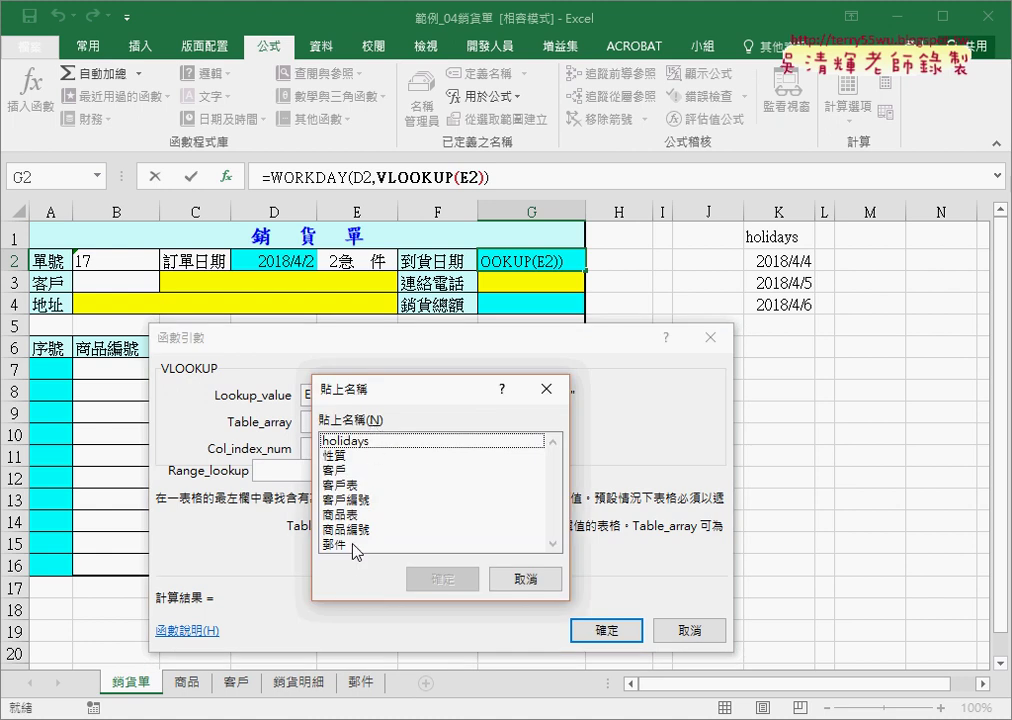
pyautogui.doubleClick(349, 545)
pyautogui.click(361, 449)
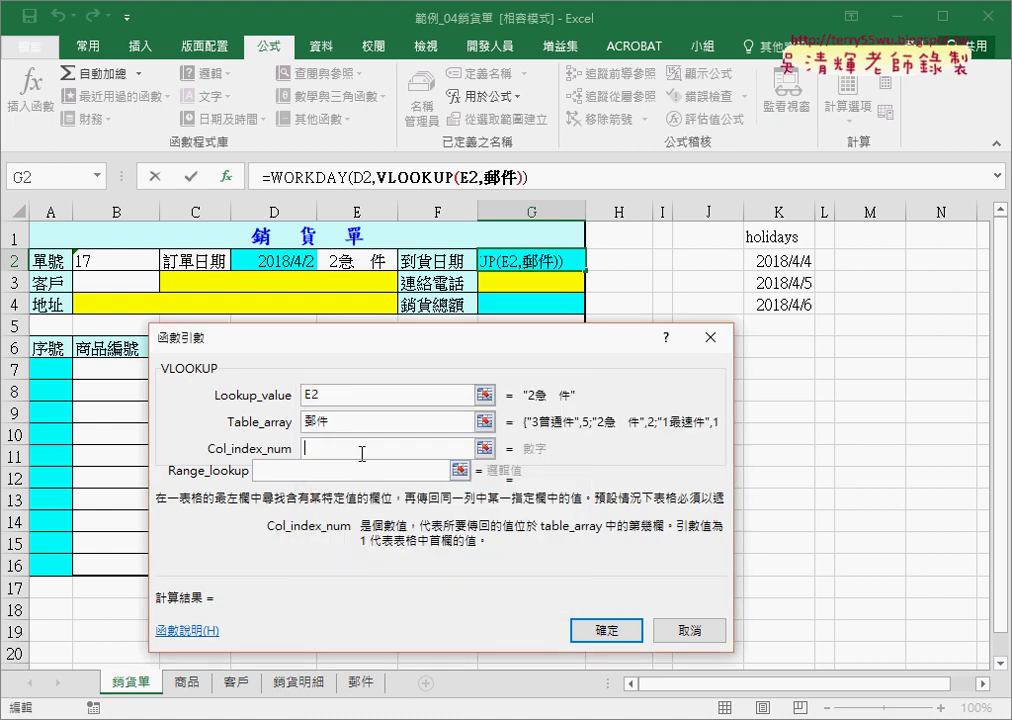
pyautogui.write('2')
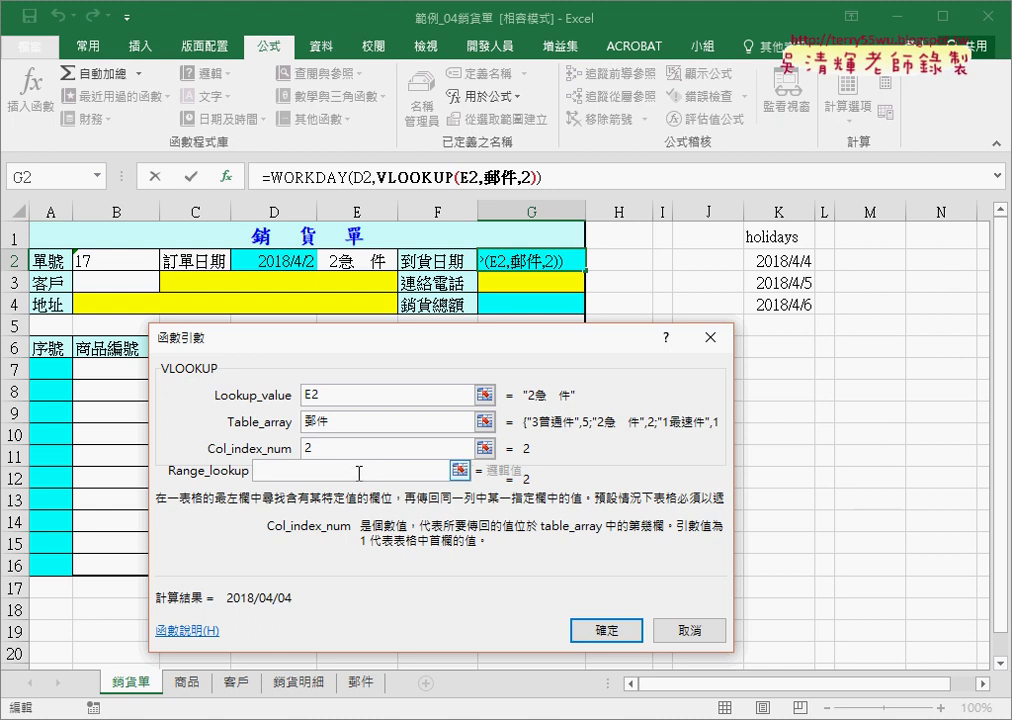
pyautogui.click(358, 472)
pyautogui.write('0')
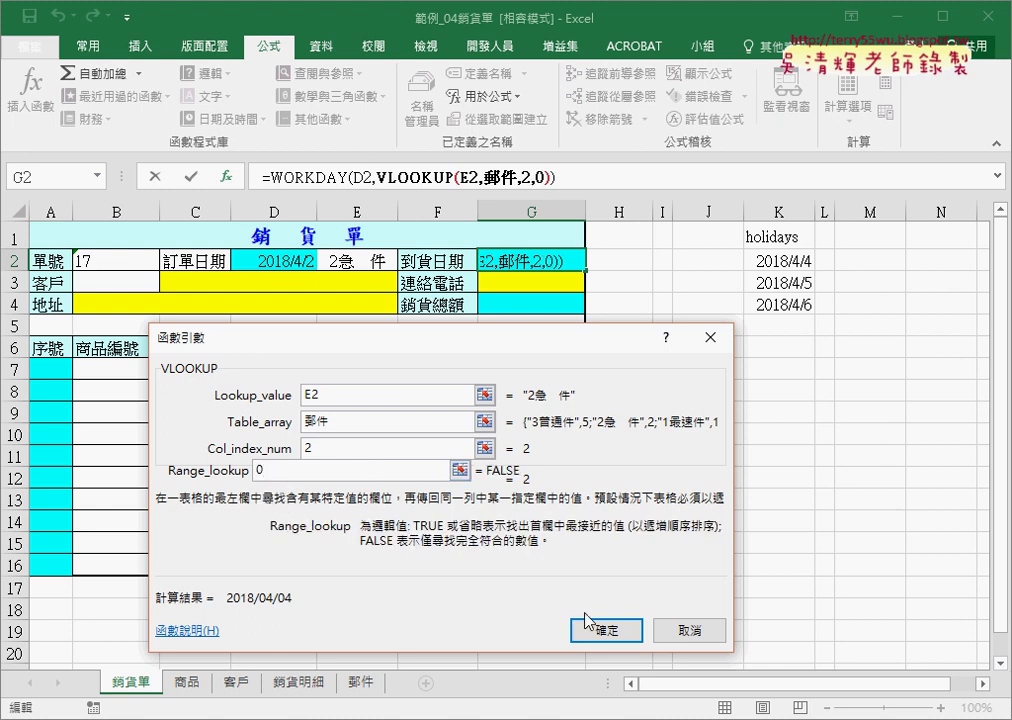
pyautogui.click(598, 630)
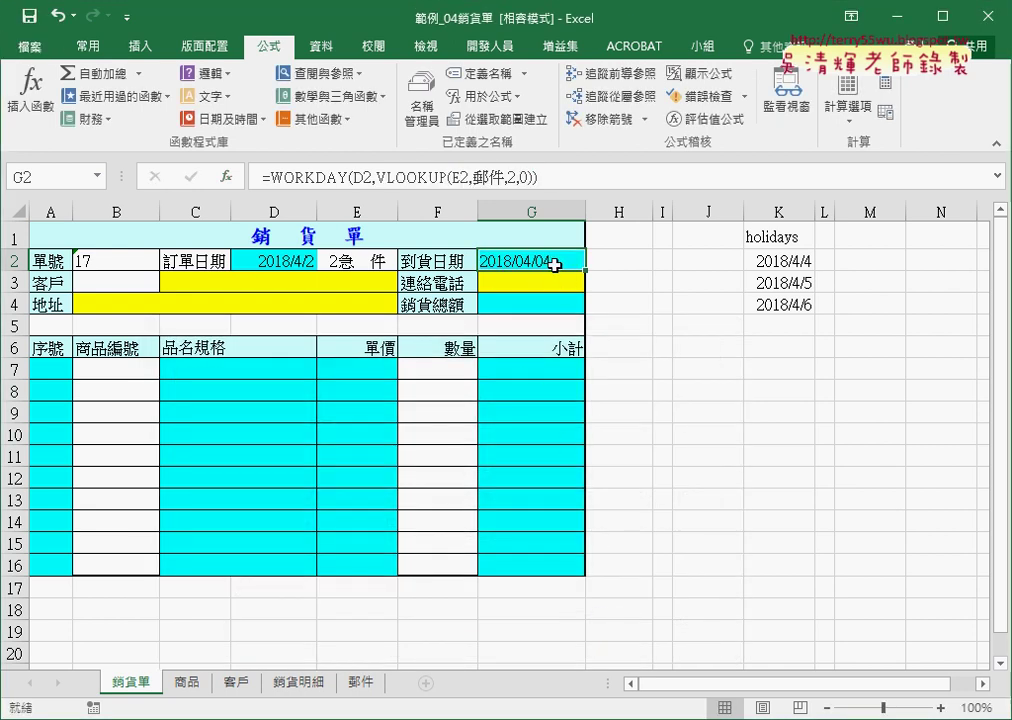
pyautogui.click(328, 181)
pyautogui.click(227, 176)
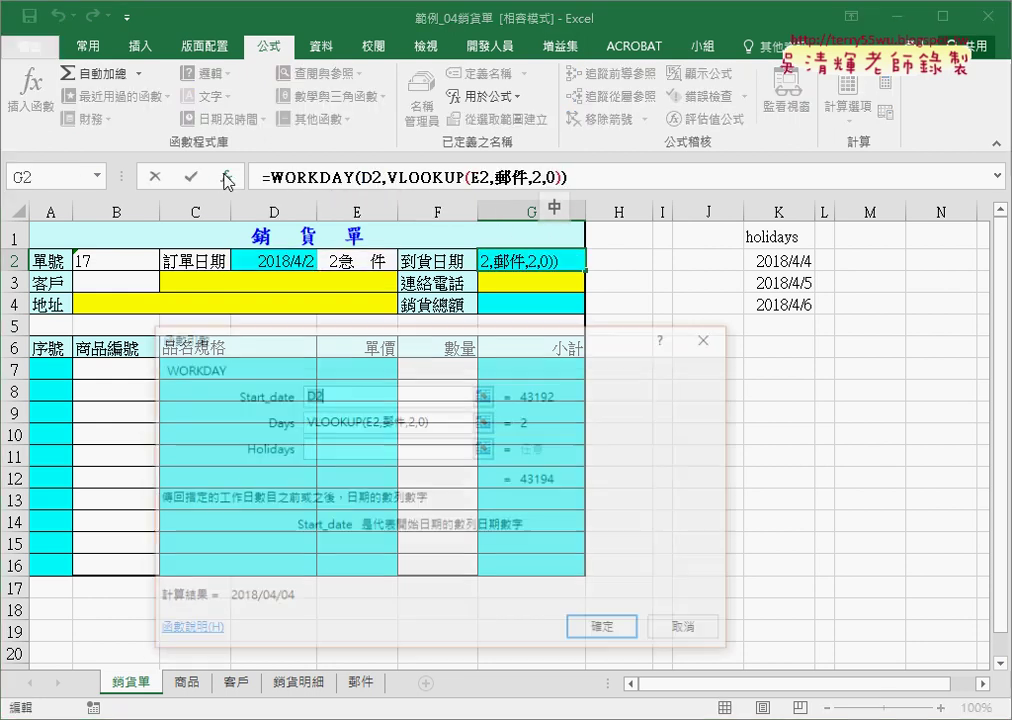
pyautogui.moveTo(422, 347); pyautogui.dragTo(500, 310)
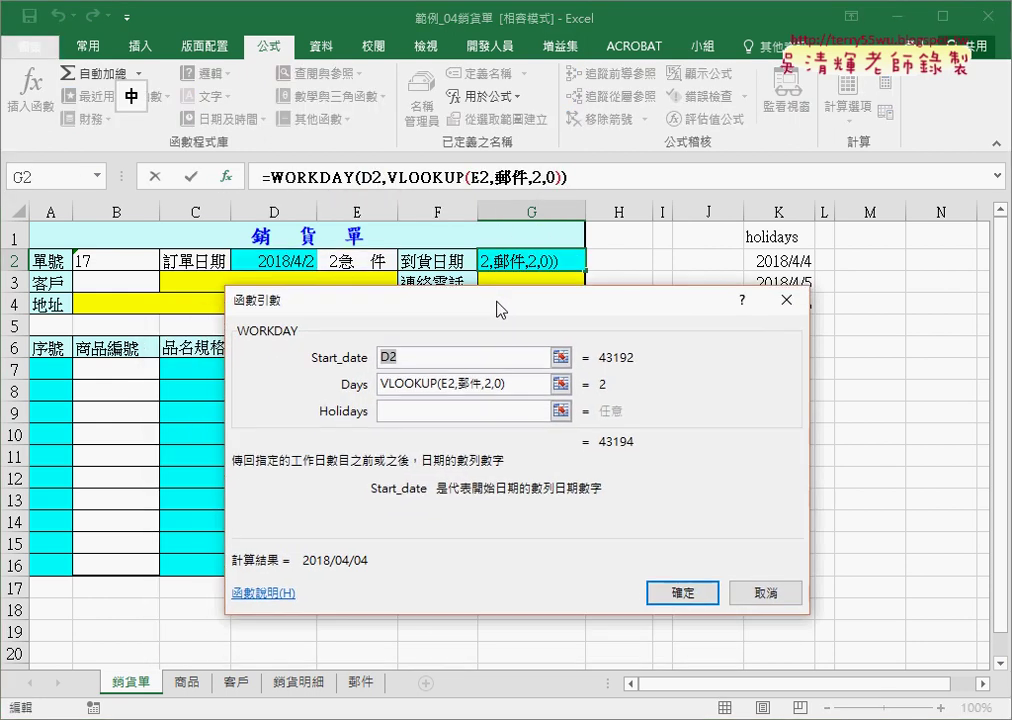
pyautogui.click(410, 411)
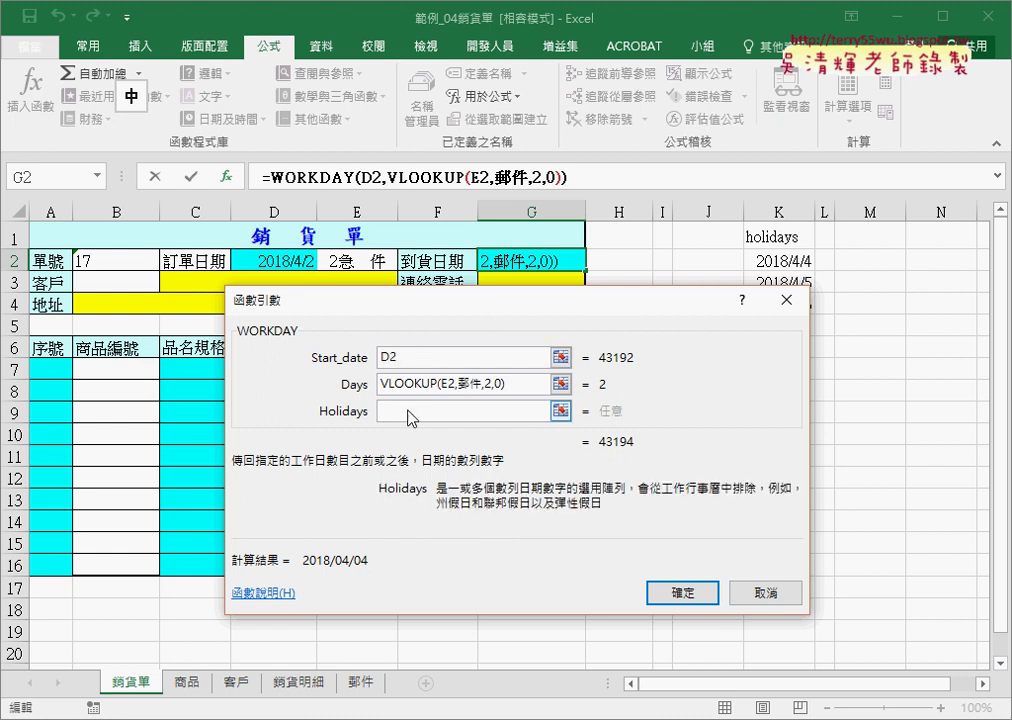
pyautogui.click(693, 596)
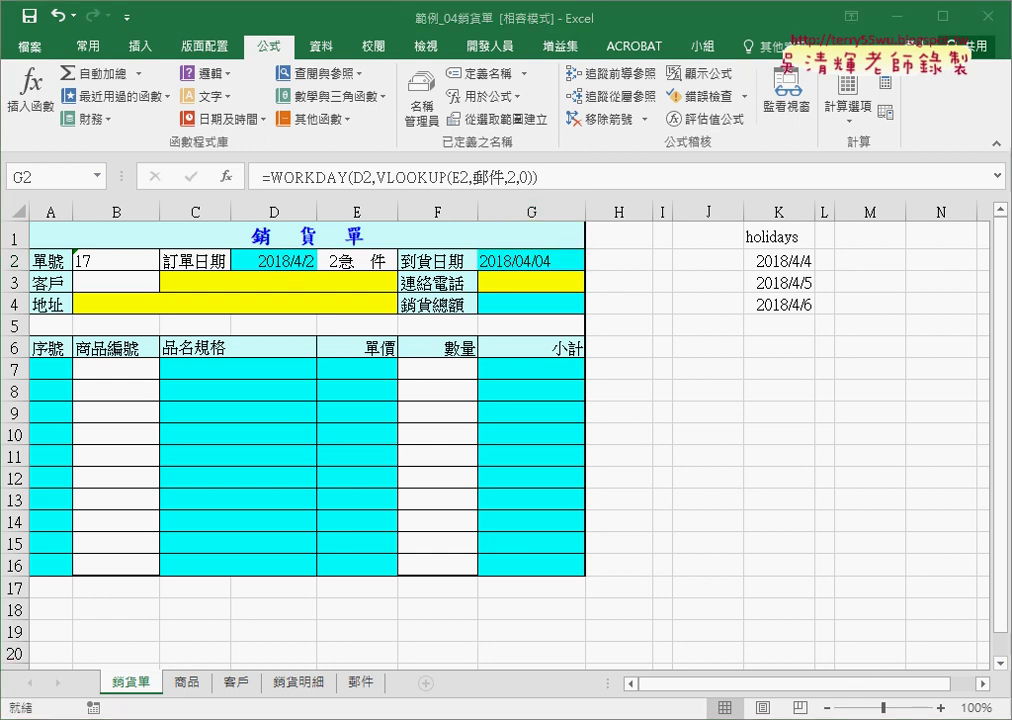
pyautogui.press('super+alt+d')
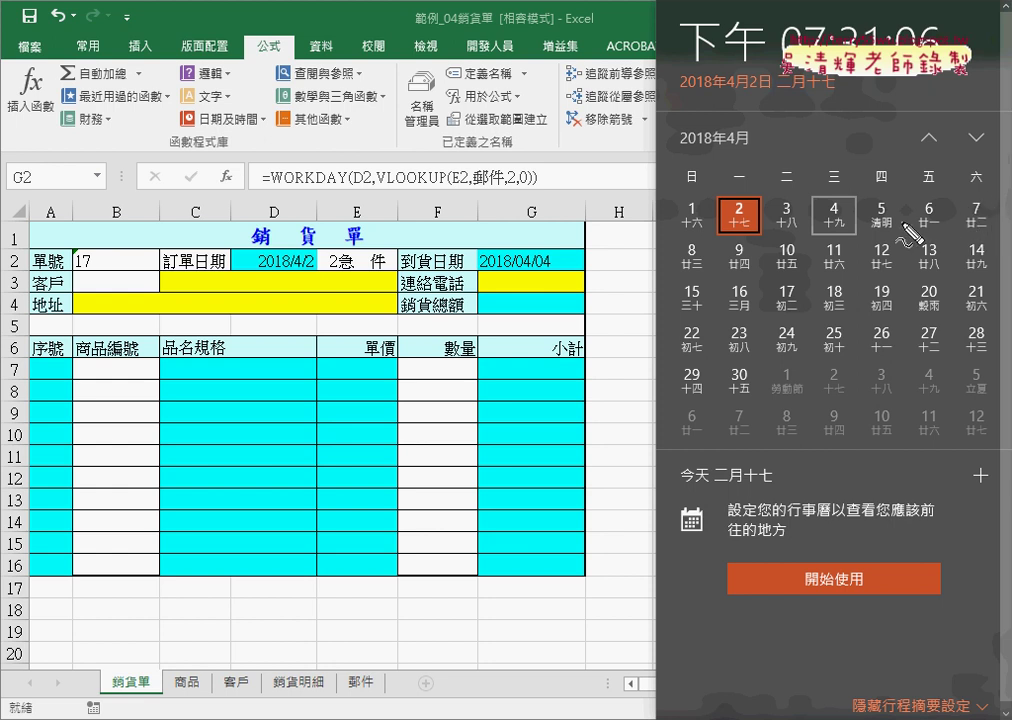
pyautogui.moveTo(812, 232)
pyautogui.mouseDown()
pyautogui.moveTo(942, 229)
pyautogui.moveTo(828, 233)
pyautogui.mouseUp()
pyautogui.press('Escape')
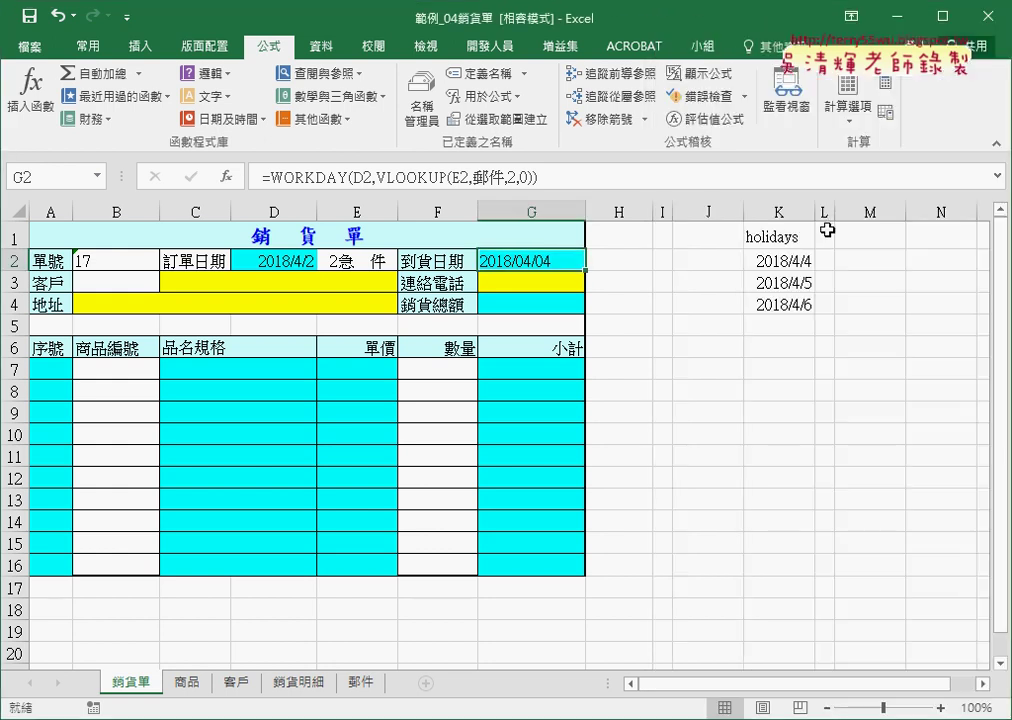
# Paste the holidays name into WORKDAY's Holidays argument in G2, making the date 2018/04/09
pyautogui.click(318, 177)
pyautogui.click(226, 176)
pyautogui.click(445, 411)
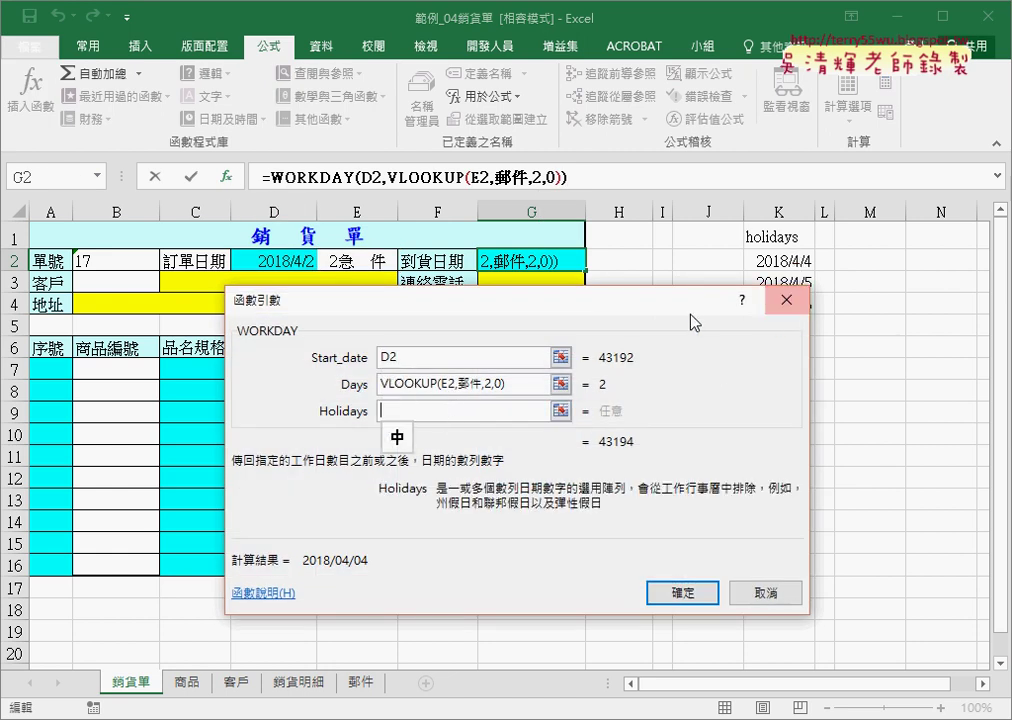
pyautogui.moveTo(673, 310); pyautogui.dragTo(588, 315)
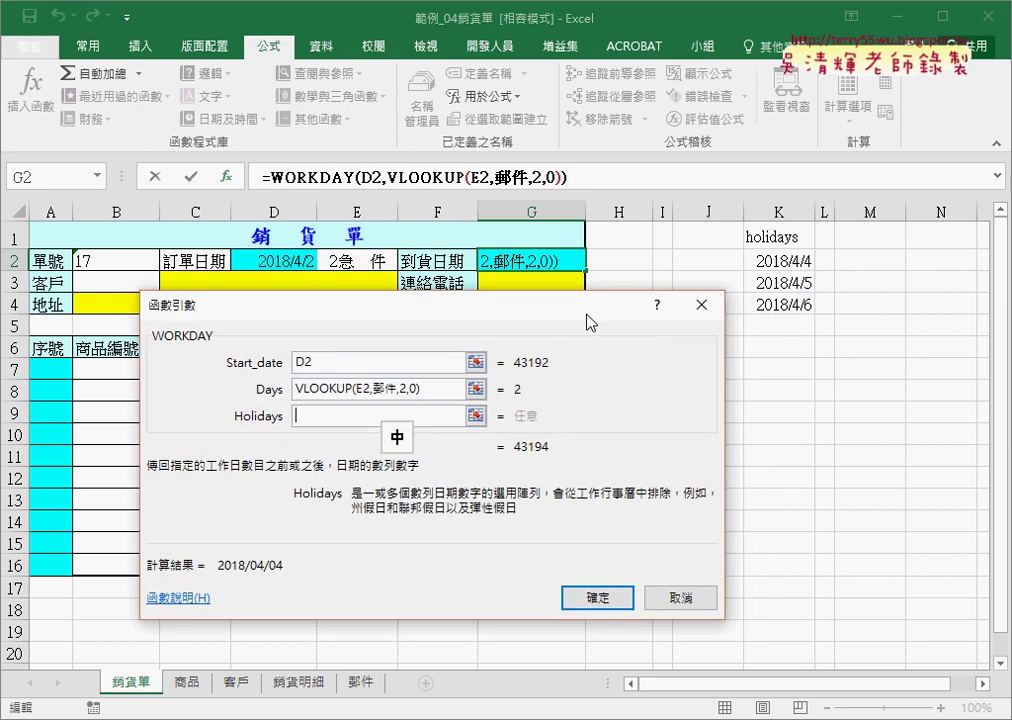
pyautogui.press('F3')
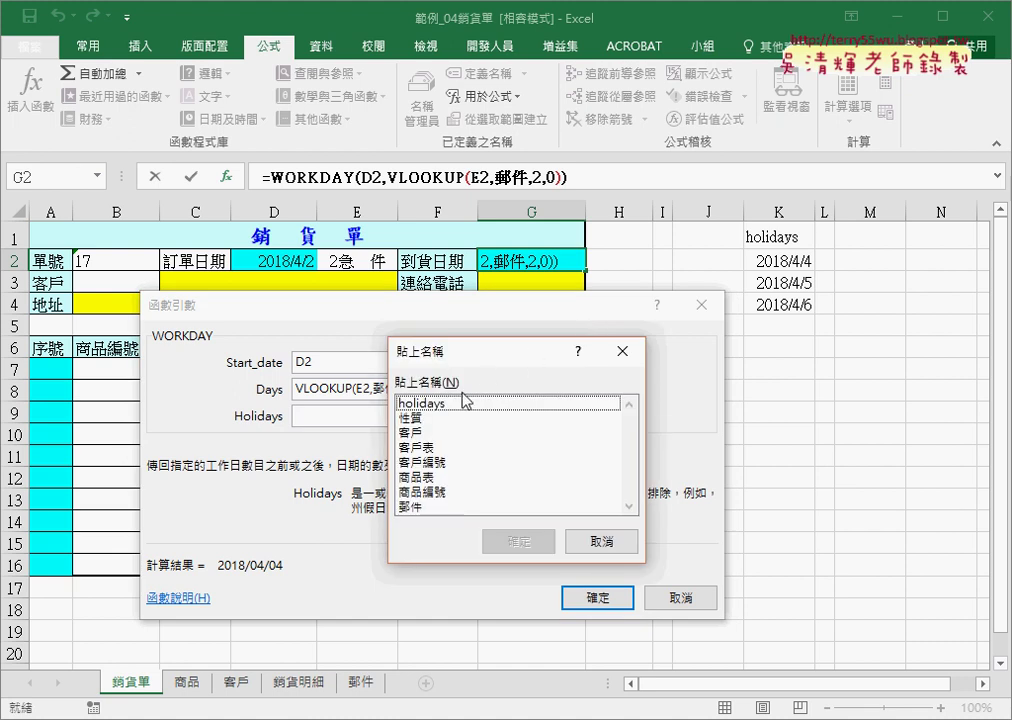
pyautogui.click(456, 405)
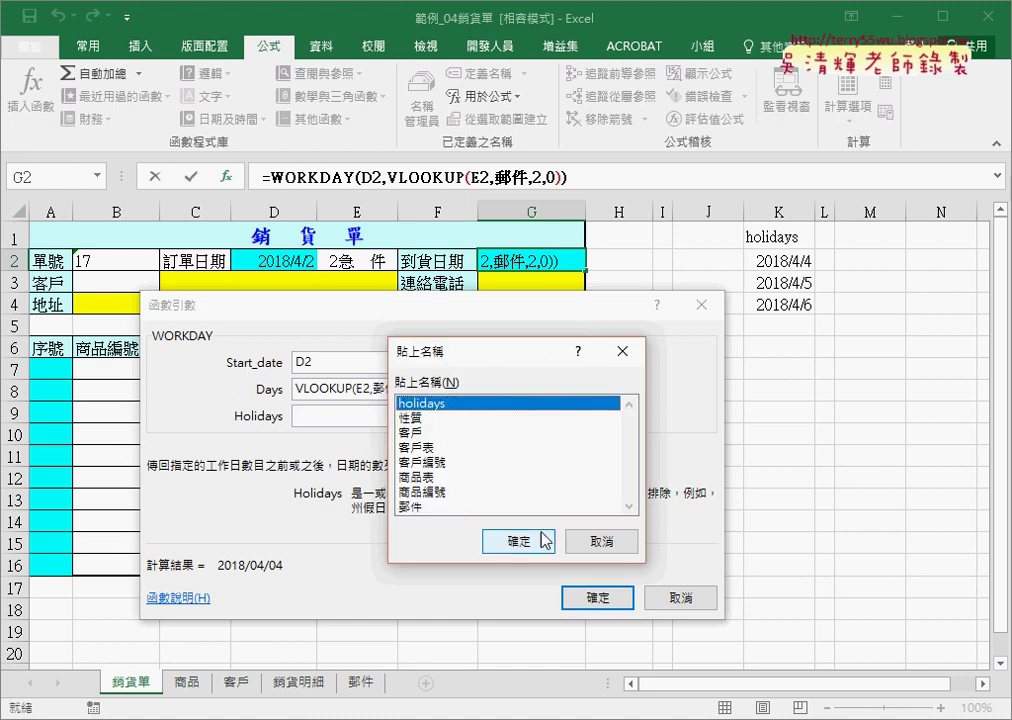
pyautogui.click(521, 543)
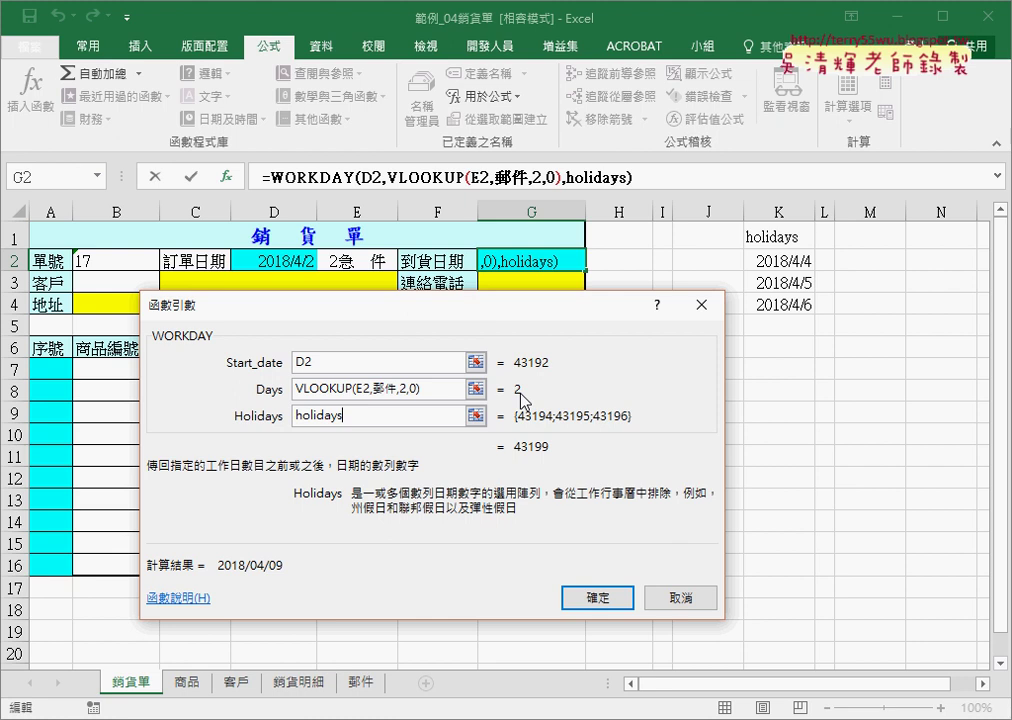
pyautogui.moveTo(784, 320)
pyautogui.mouseDown()
pyautogui.moveTo(778, 242)
pyautogui.moveTo(820, 305)
pyautogui.mouseUp()
pyautogui.moveTo(882, 418)
pyautogui.mouseDown()
pyautogui.moveTo(824, 324)
pyautogui.moveTo(826, 340)
pyautogui.mouseUp()
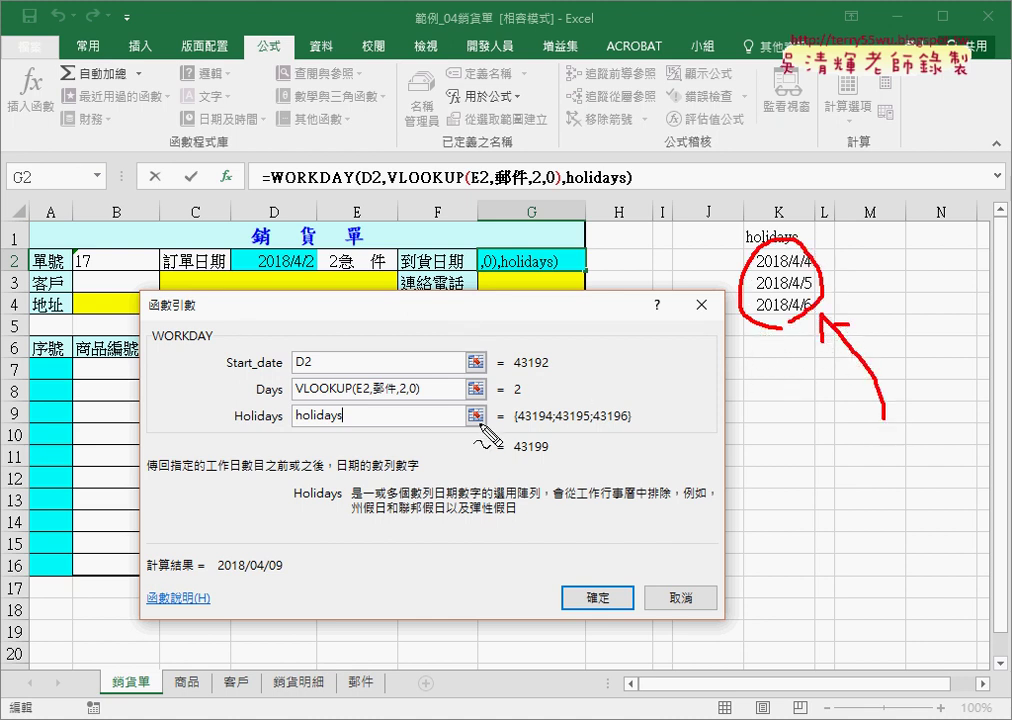
pyautogui.press('Escape')
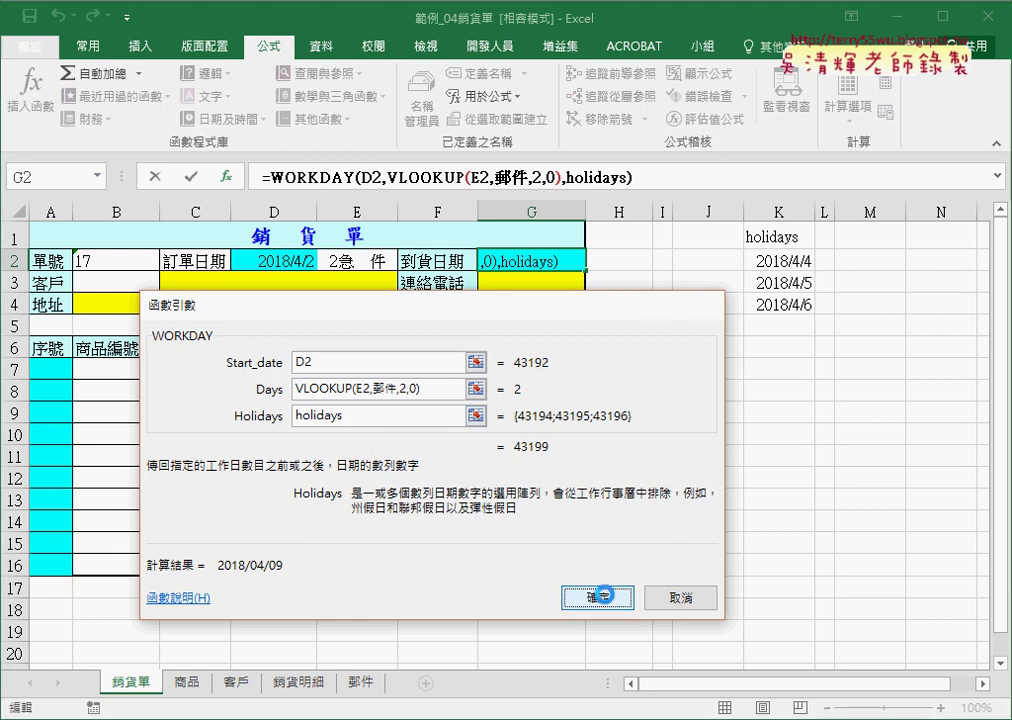
pyautogui.click(608, 600)
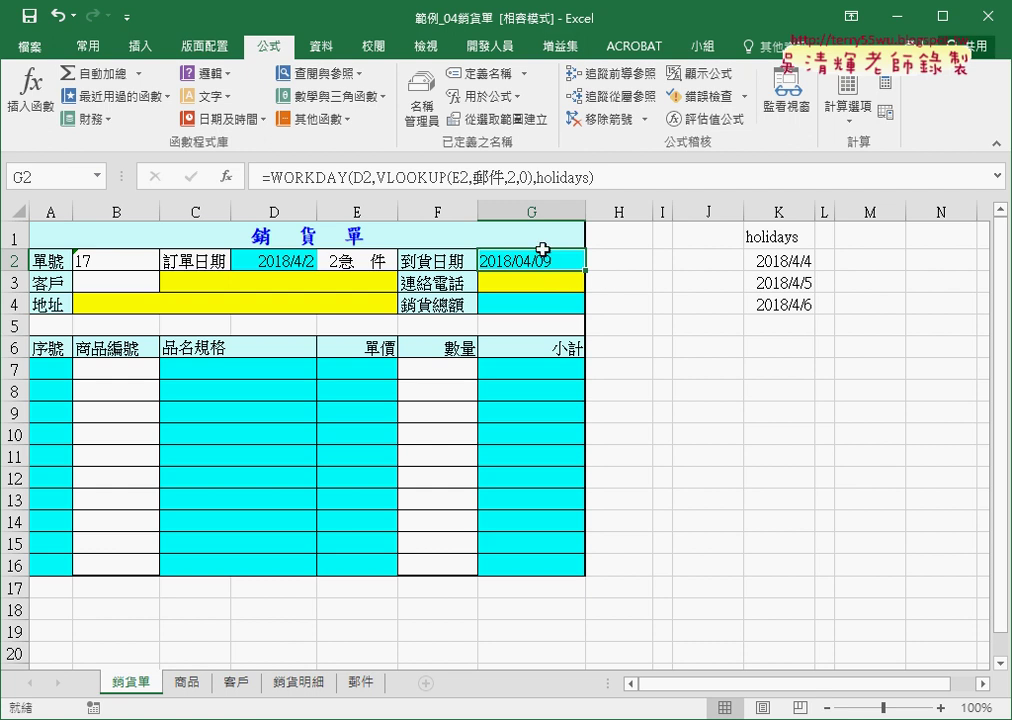
pyautogui.click(316, 176)
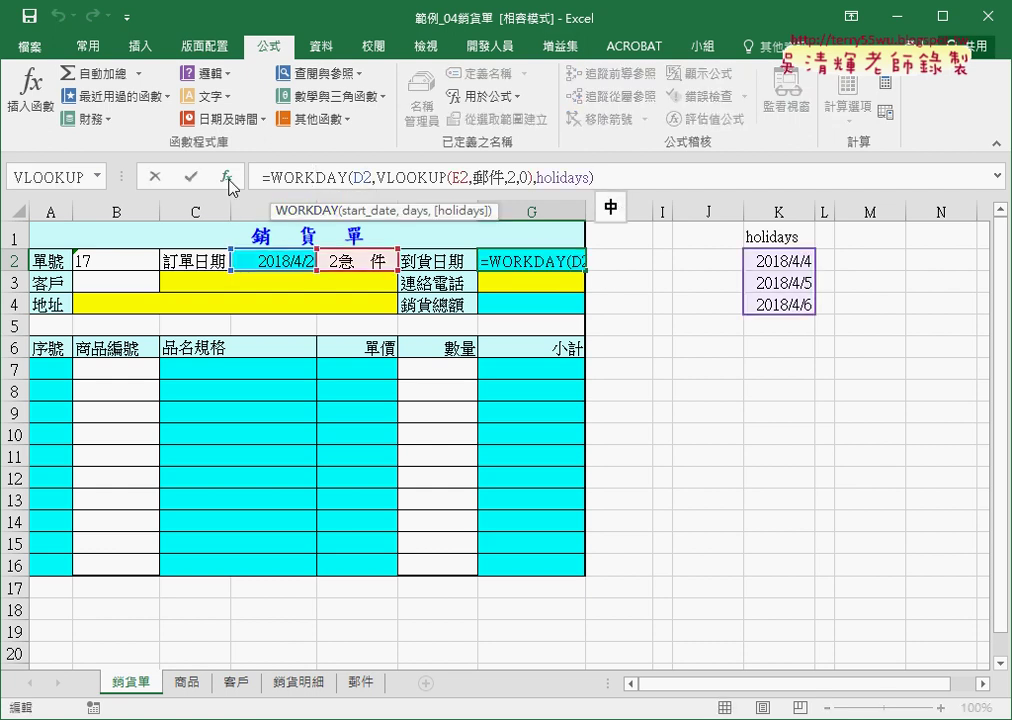
pyautogui.click(227, 176)
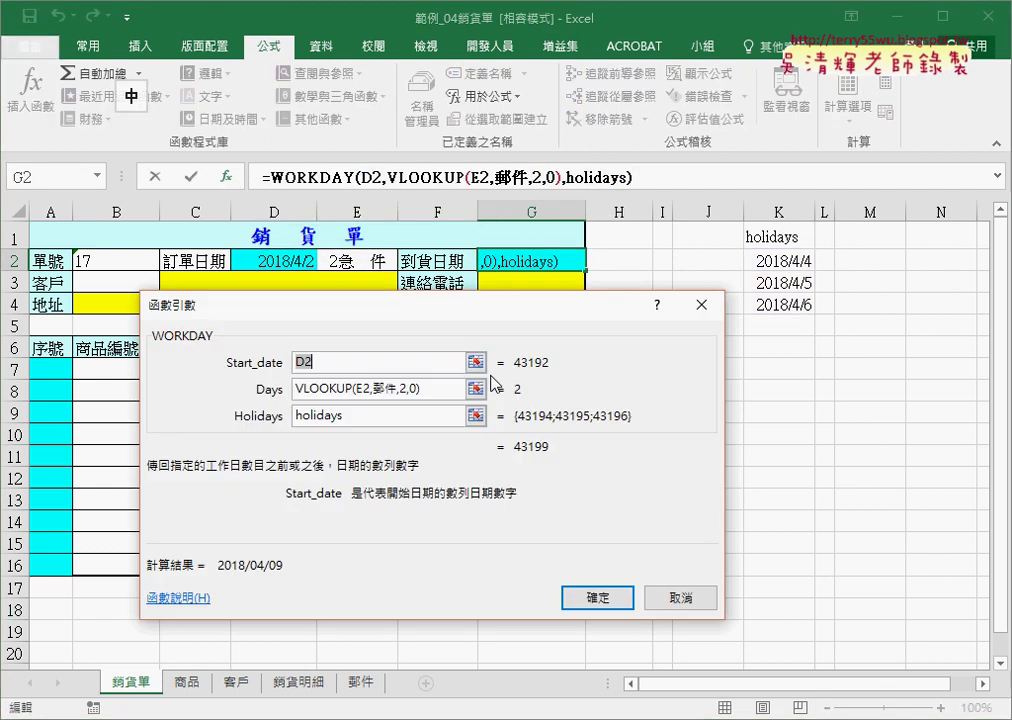
pyautogui.moveTo(373, 420); pyautogui.dragTo(285, 425)
pyautogui.moveTo(284, 304); pyautogui.dragTo(257, 346)
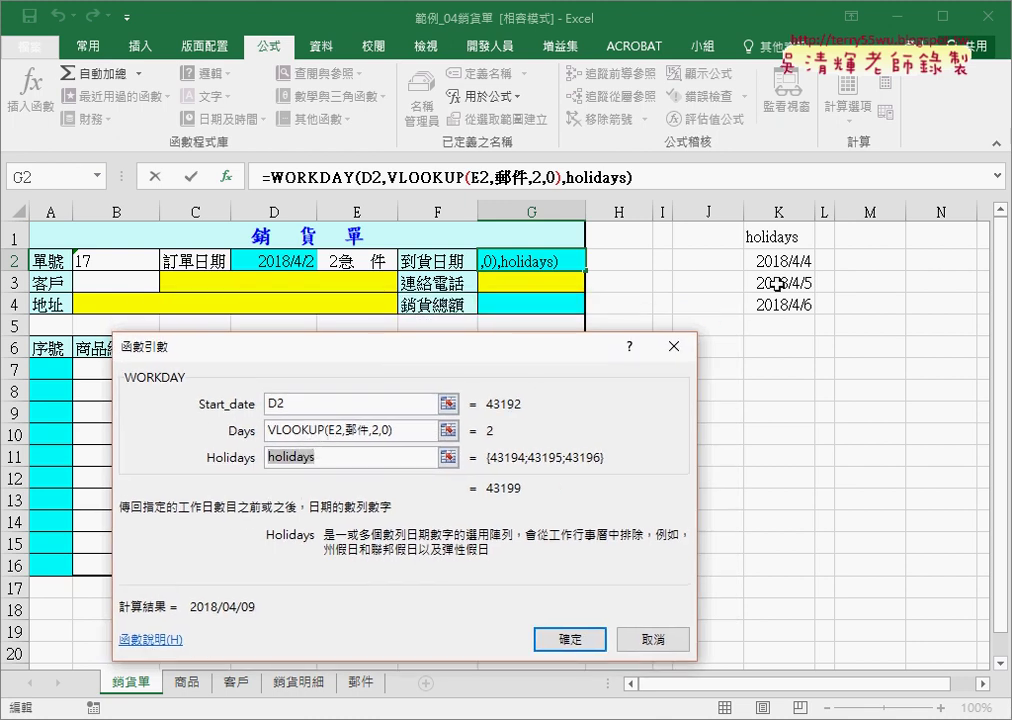
pyautogui.moveTo(760, 256); pyautogui.dragTo(800, 322)
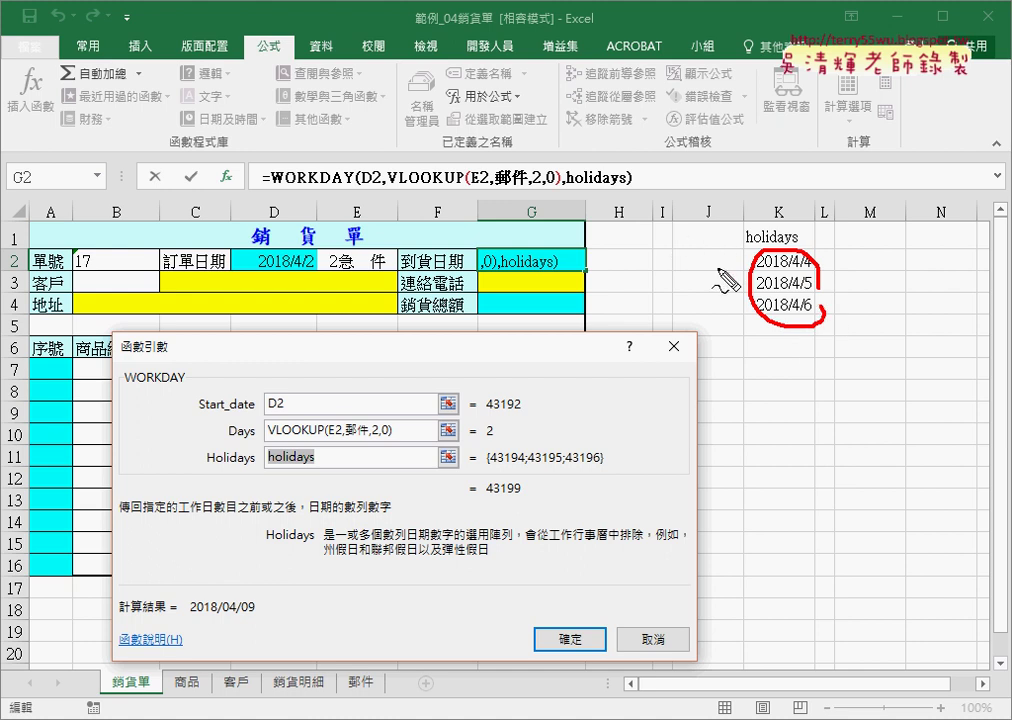
pyautogui.press('Escape')
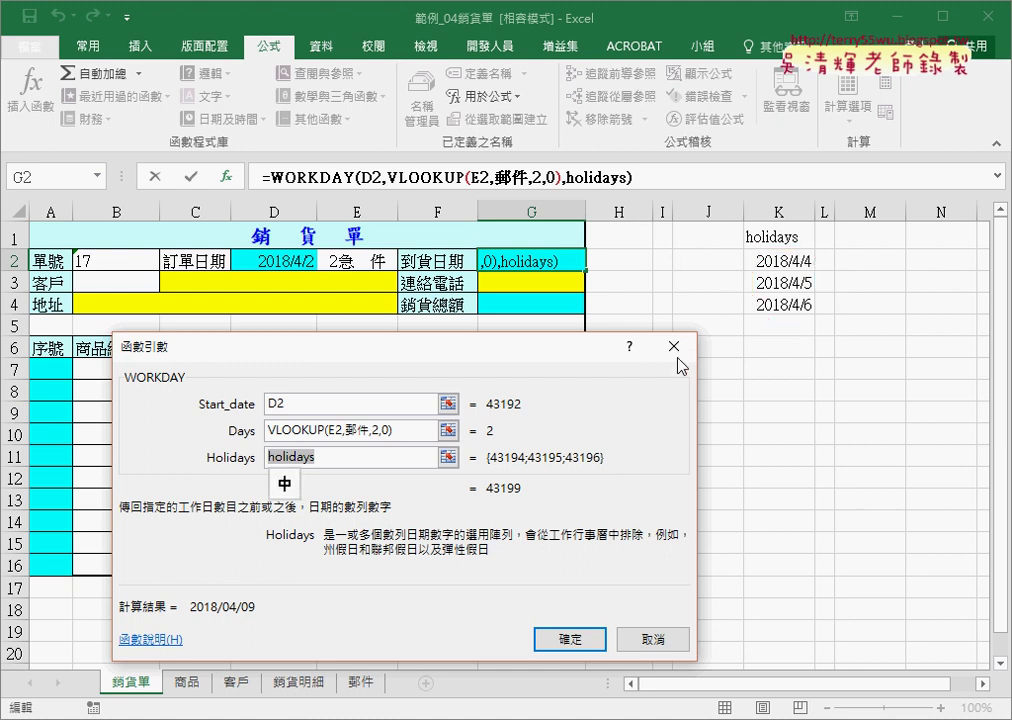
pyautogui.click(674, 346)
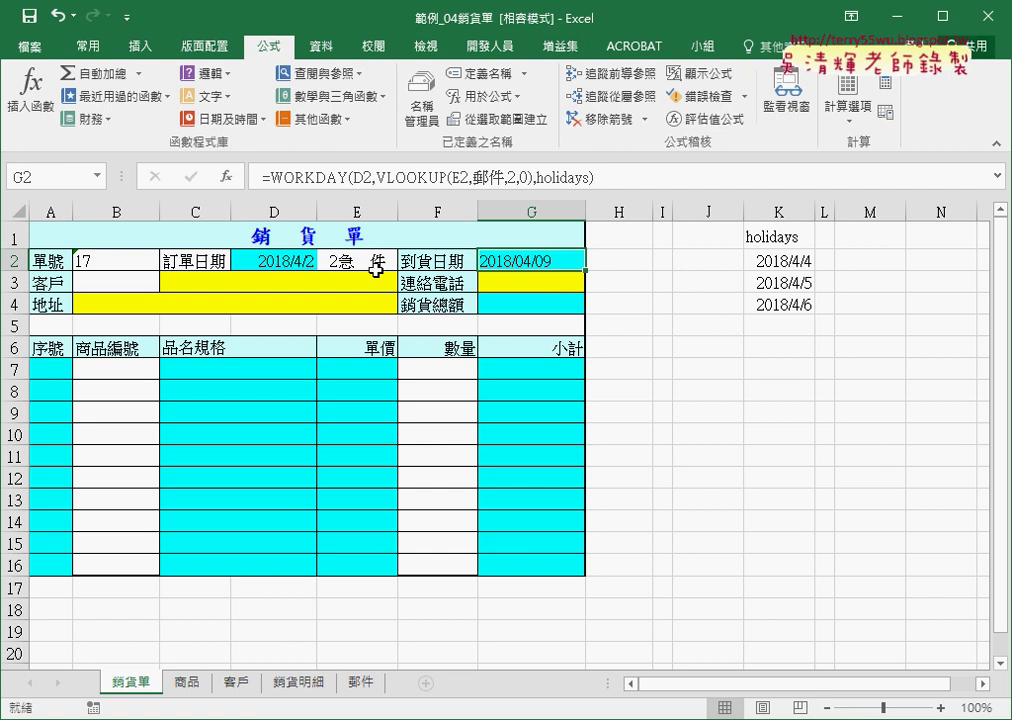
pyautogui.click(403, 261)
# Switch E2's shipping type to 3普通件, then 1最速件, and check G2 shows 2018/04/03
pyautogui.click(406, 260)
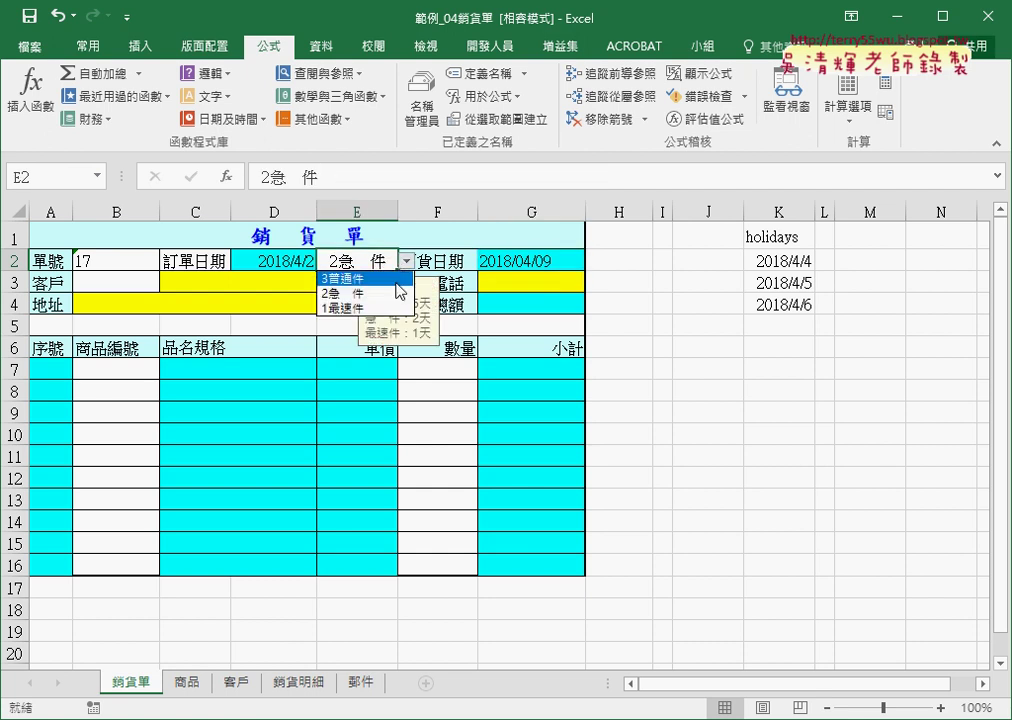
pyautogui.click(396, 284)
pyautogui.click(406, 260)
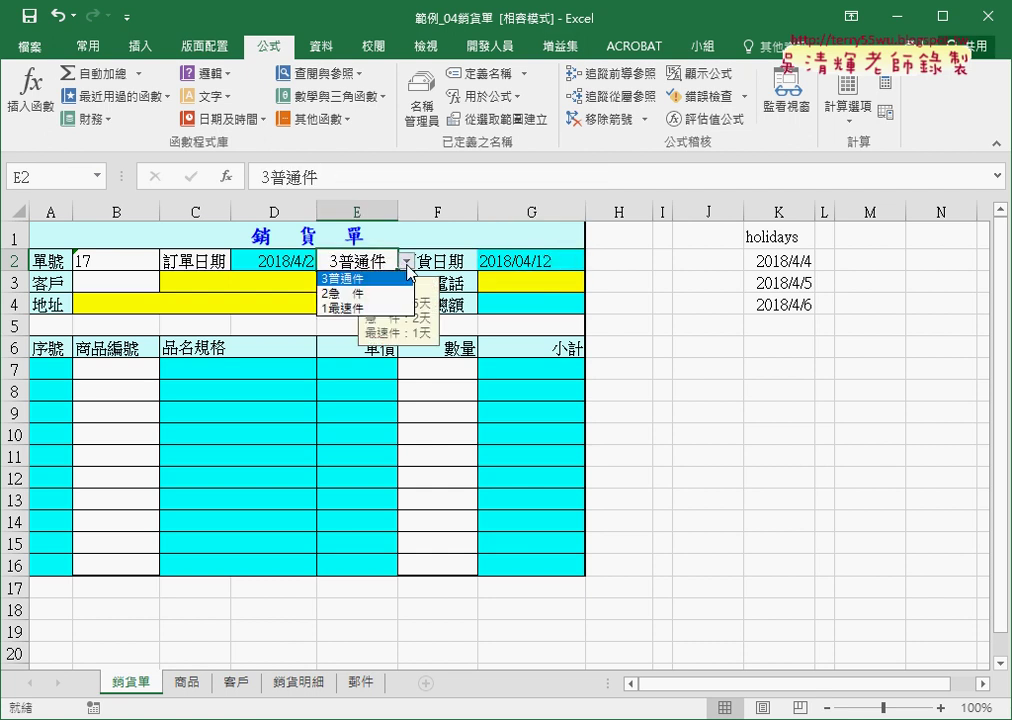
pyautogui.click(345, 308)
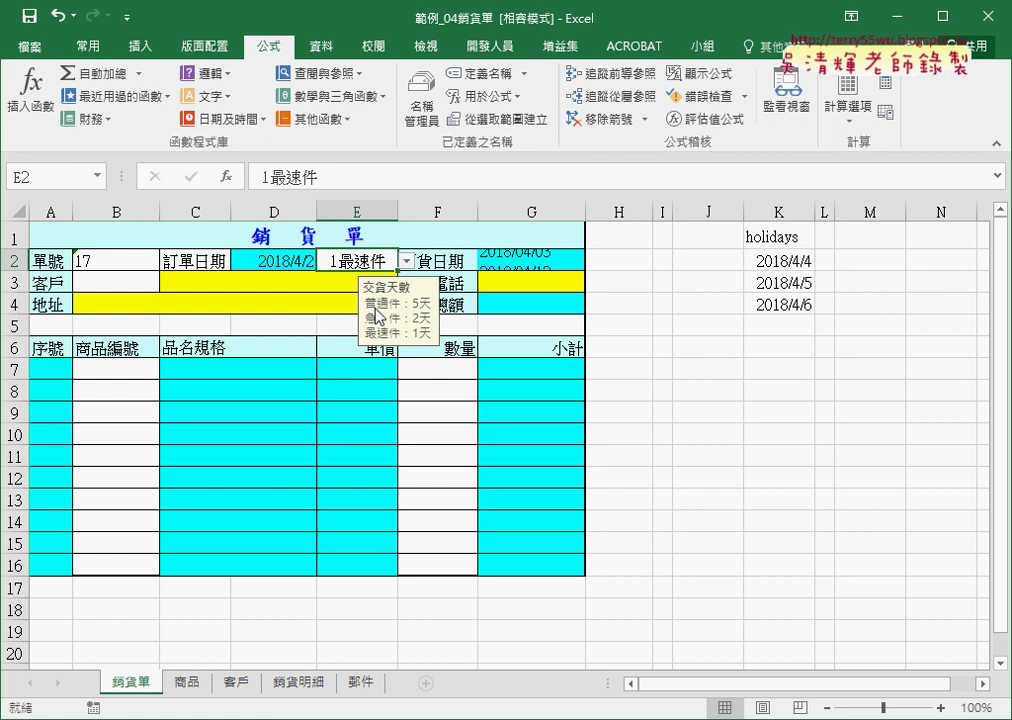
pyautogui.click(534, 263)
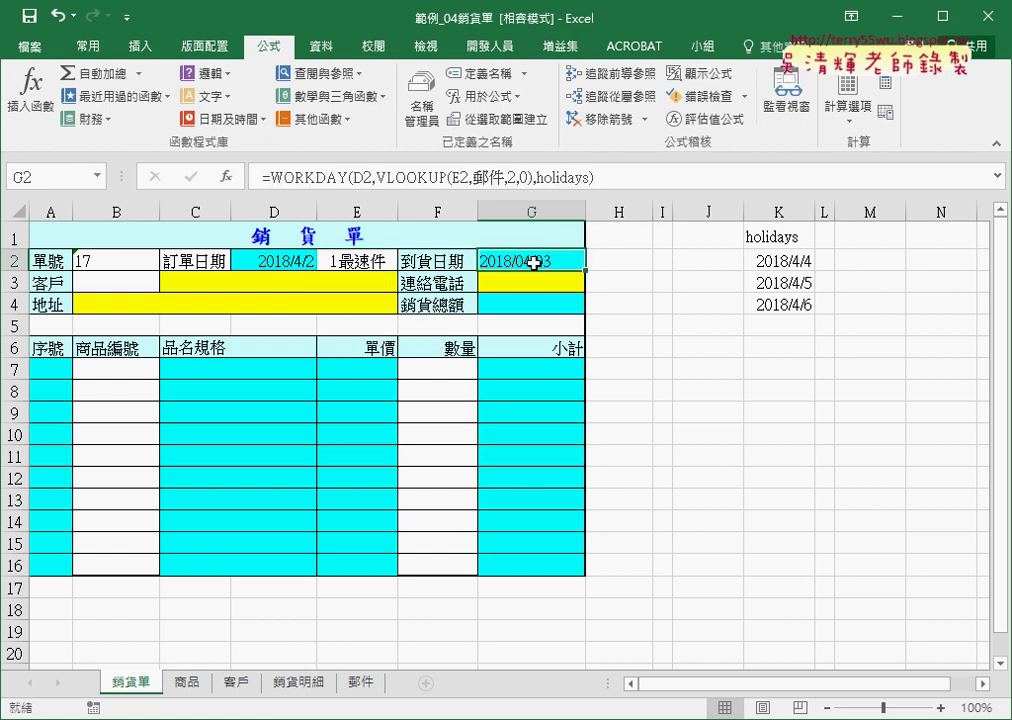
pyautogui.click(367, 263)
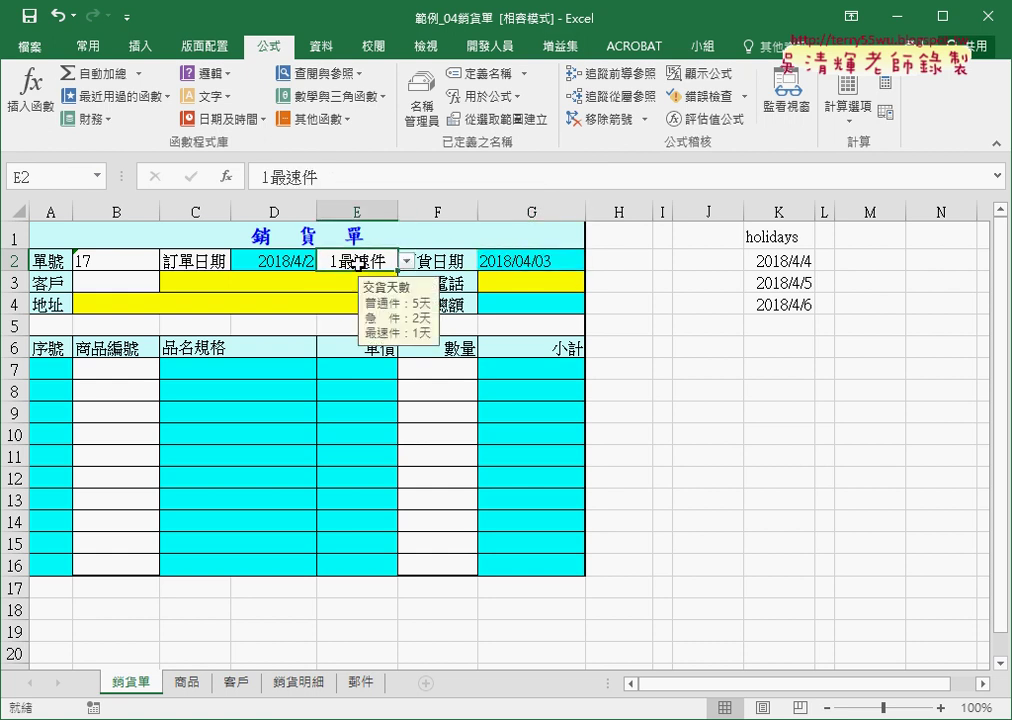
# Step through the customer ID B3, name C3 and phone G3 cells on the form
pyautogui.click(100, 278)
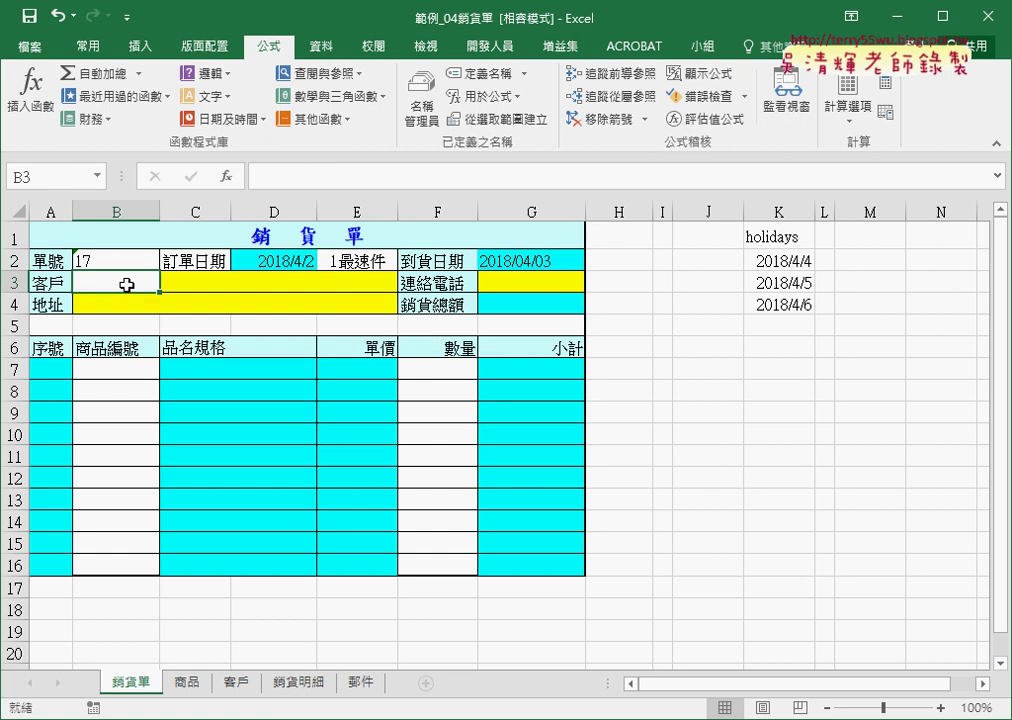
pyautogui.click(203, 284)
pyautogui.click(513, 282)
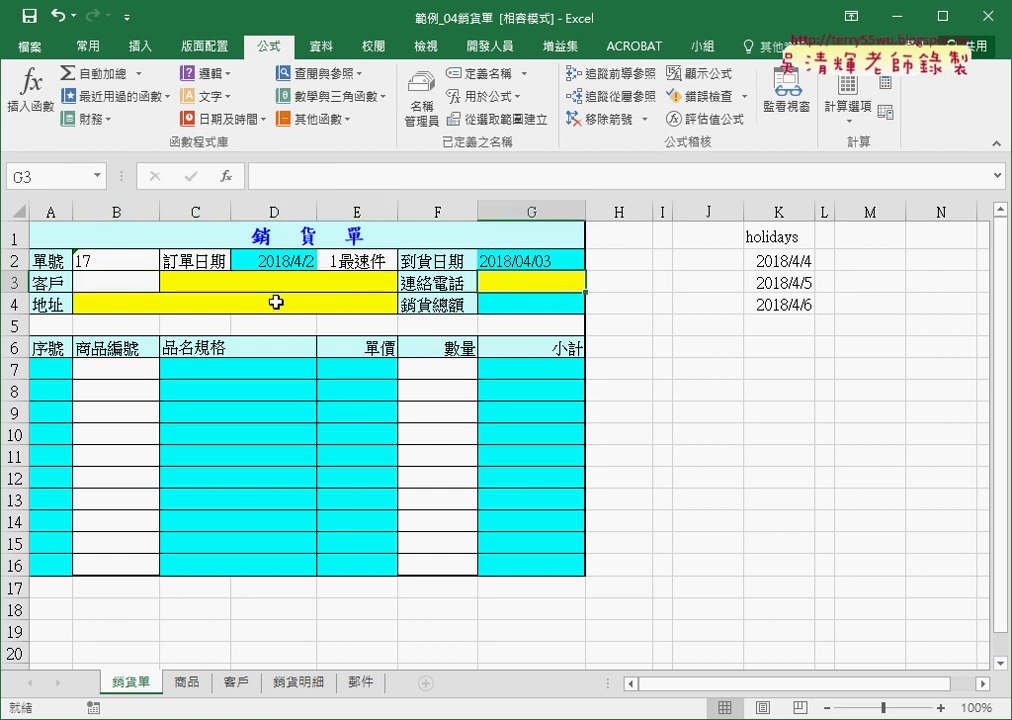
pyautogui.click(106, 300)
pyautogui.click(192, 280)
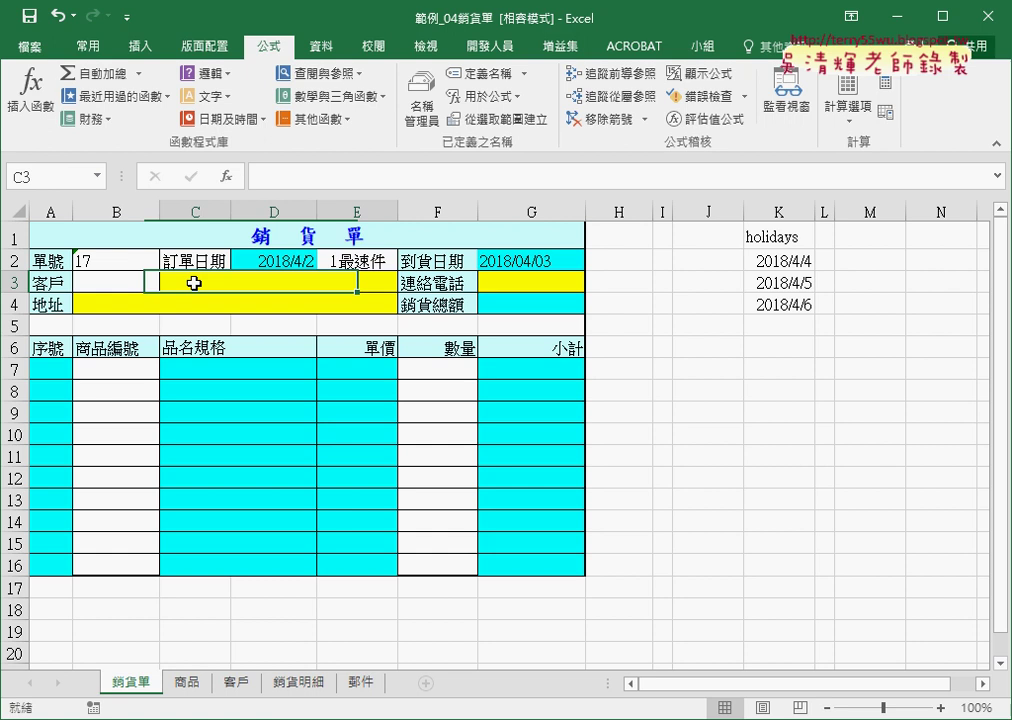
pyautogui.click(494, 281)
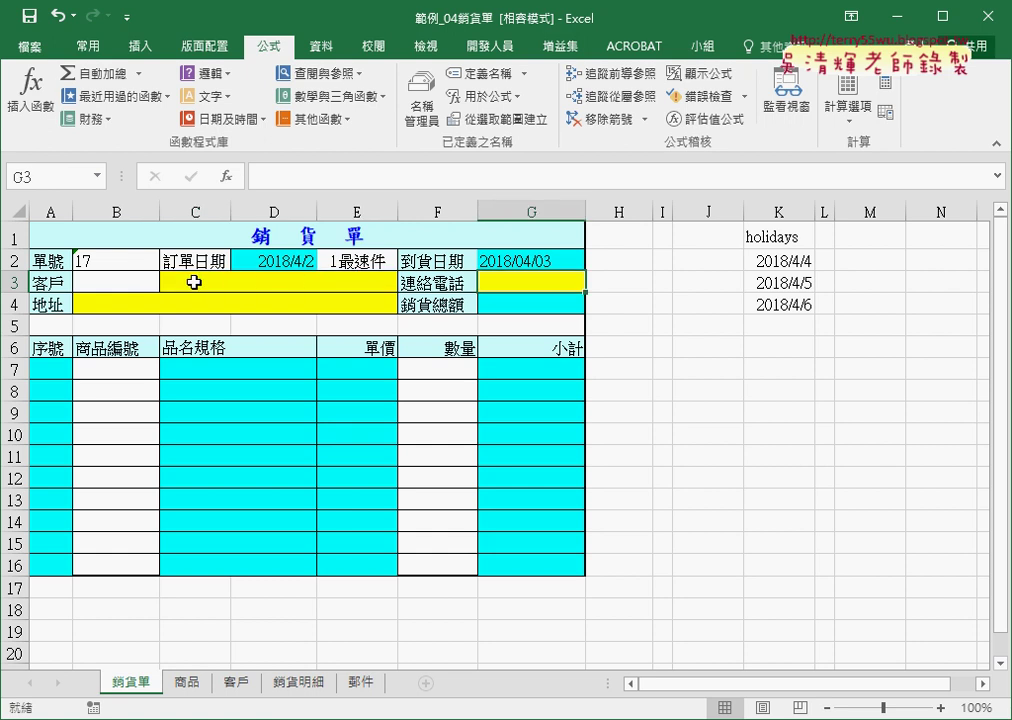
pyautogui.click(131, 282)
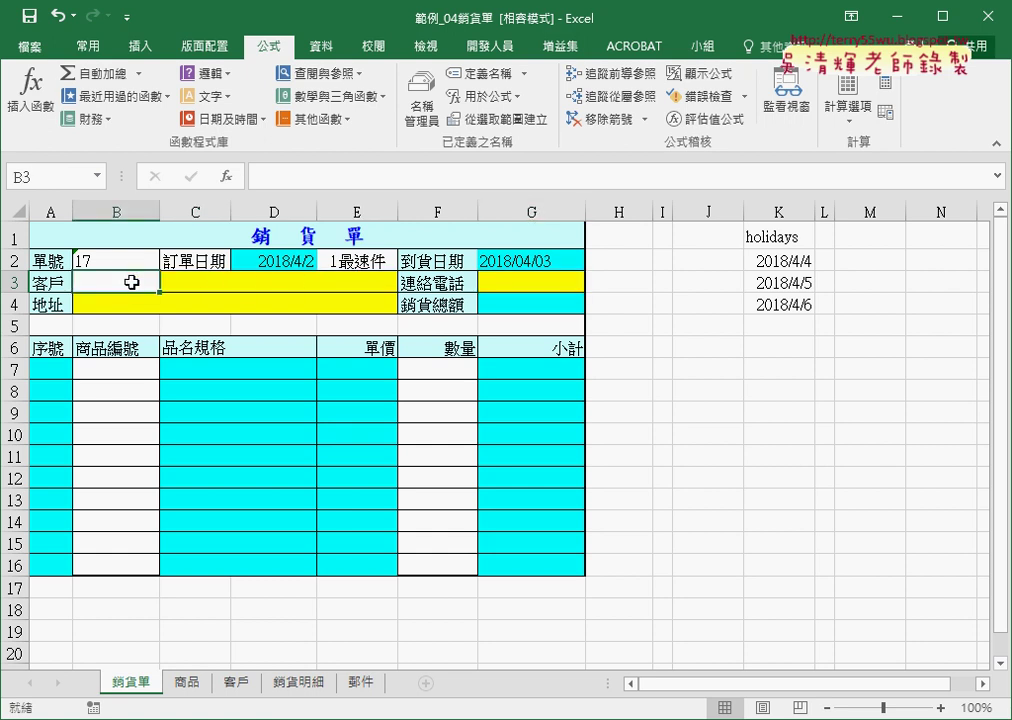
# Delete the 客戶 through 商品編號 names in Name Manager, keeping holidays, 性質 and 郵件
pyautogui.click(421, 100)
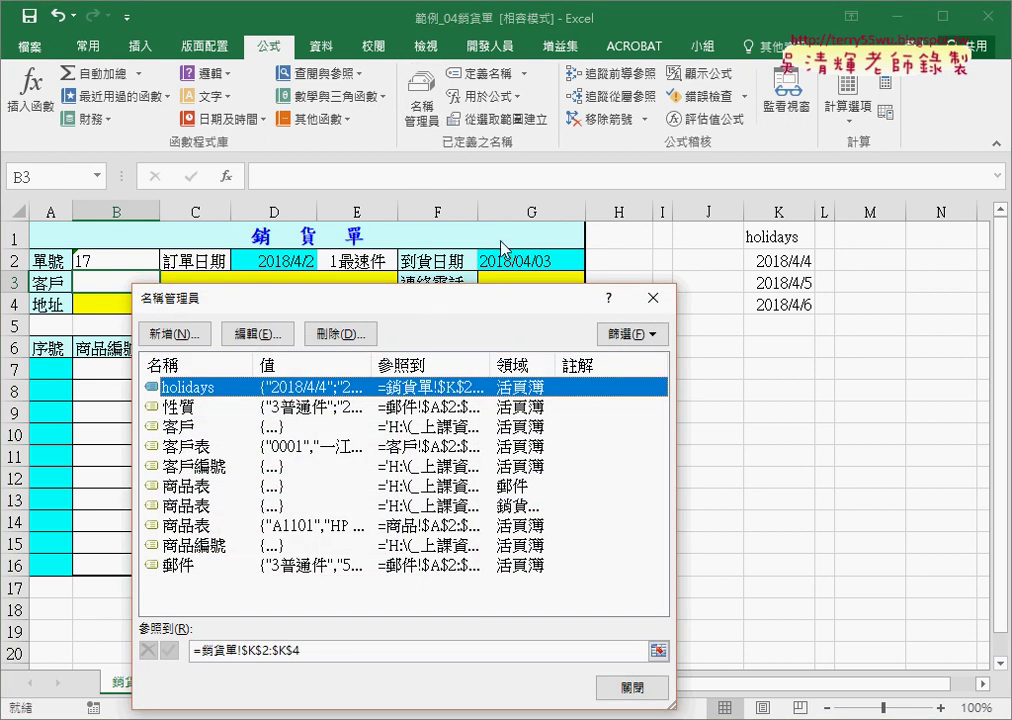
pyautogui.moveTo(455, 298); pyautogui.dragTo(673, 117)
pyautogui.click(421, 252)
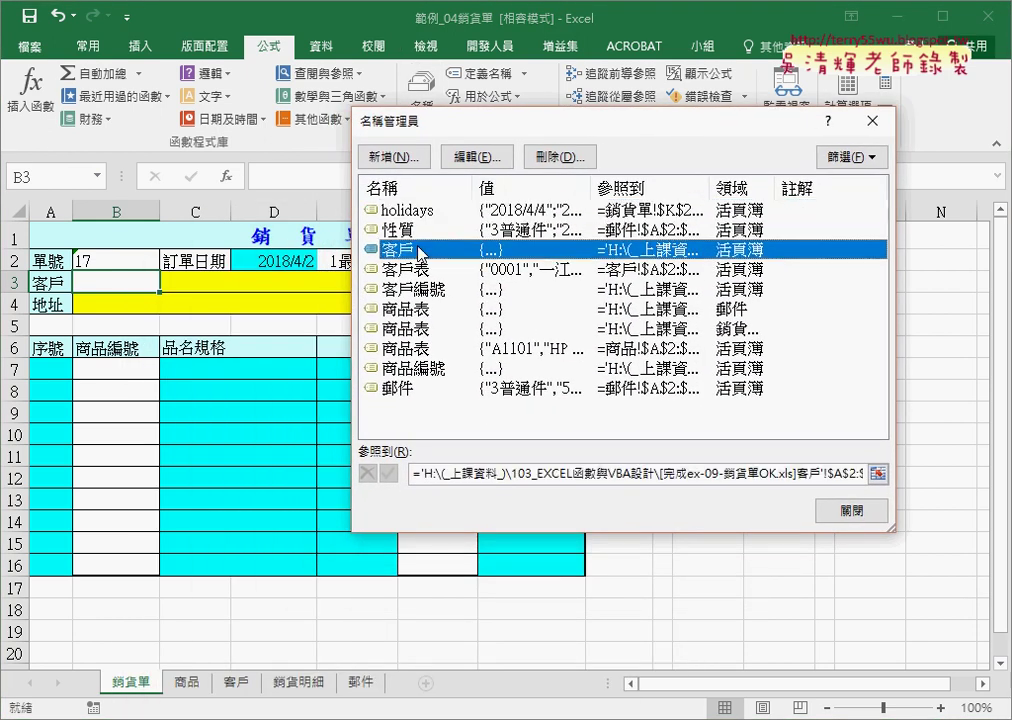
pyautogui.click(748, 468)
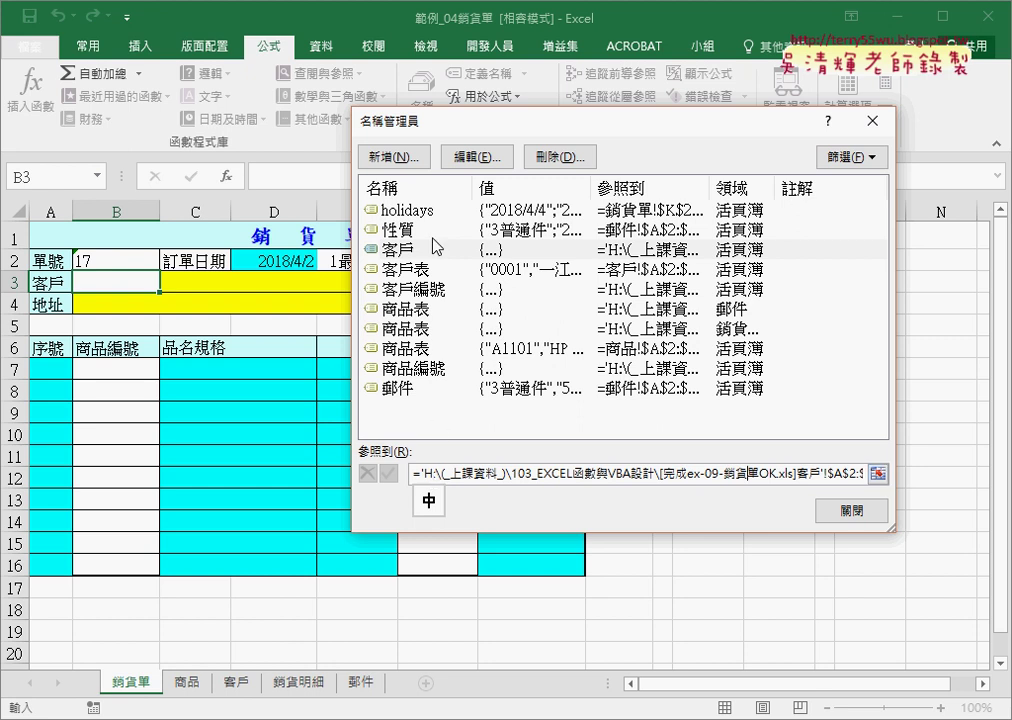
pyautogui.click(822, 251)
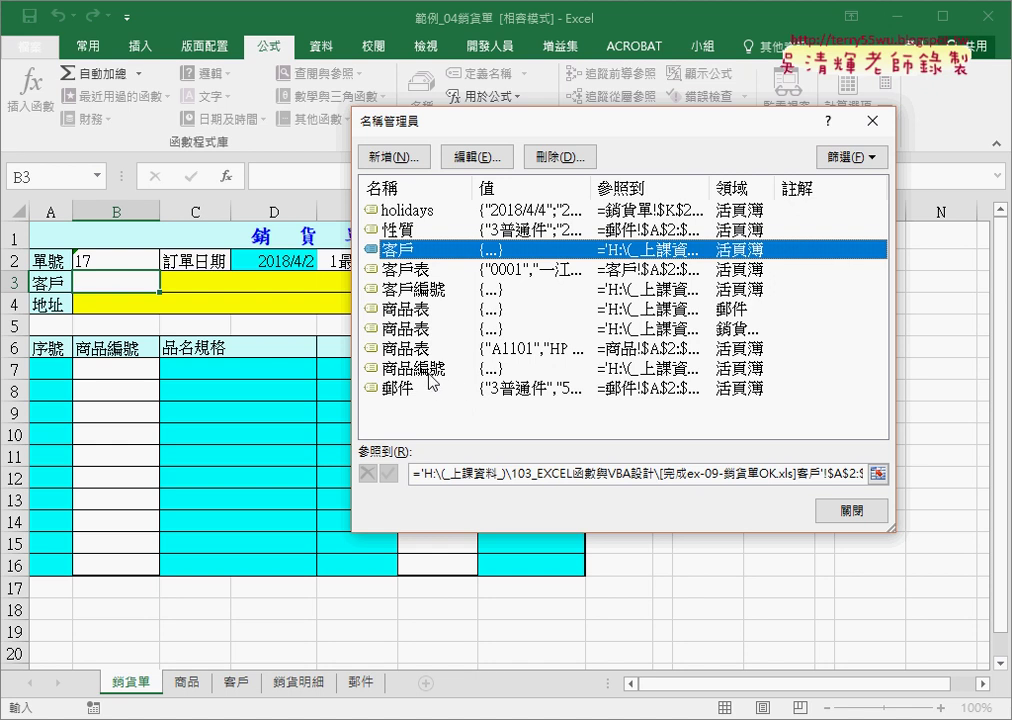
pyautogui.keyDown('shift'); pyautogui.click(475, 368); pyautogui.keyUp('shift')
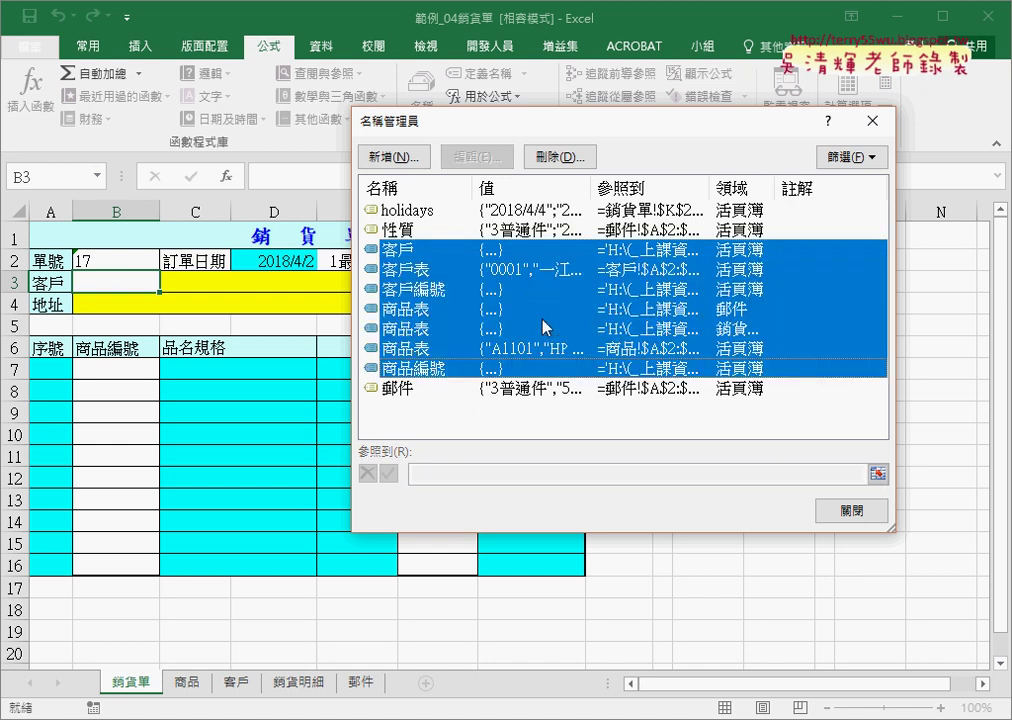
pyautogui.click(560, 157)
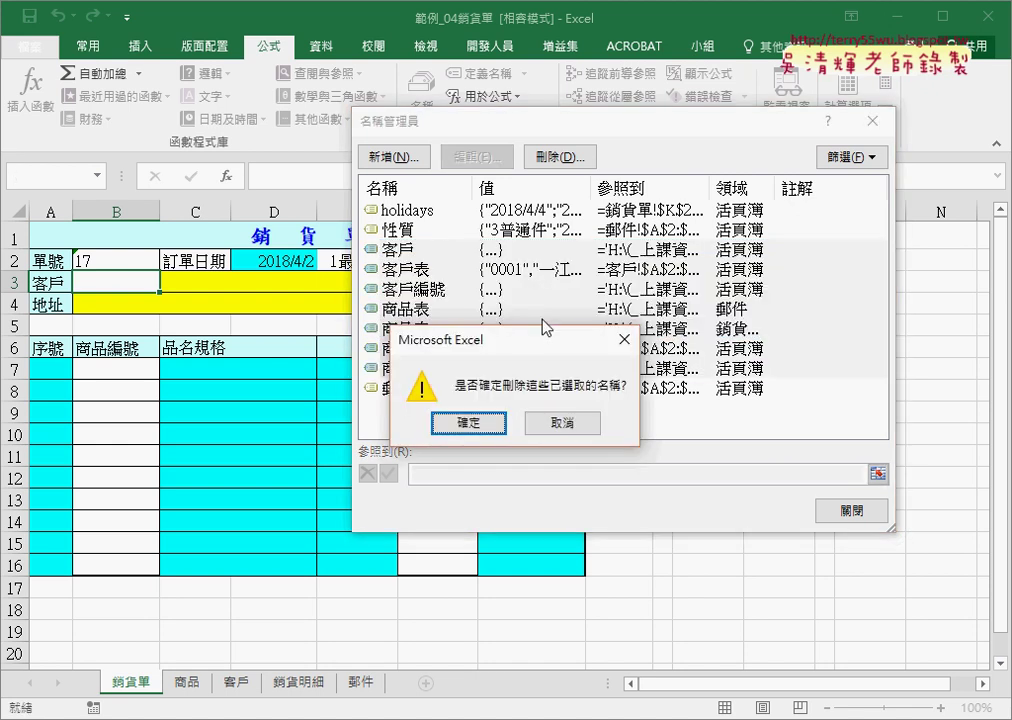
pyautogui.click(480, 422)
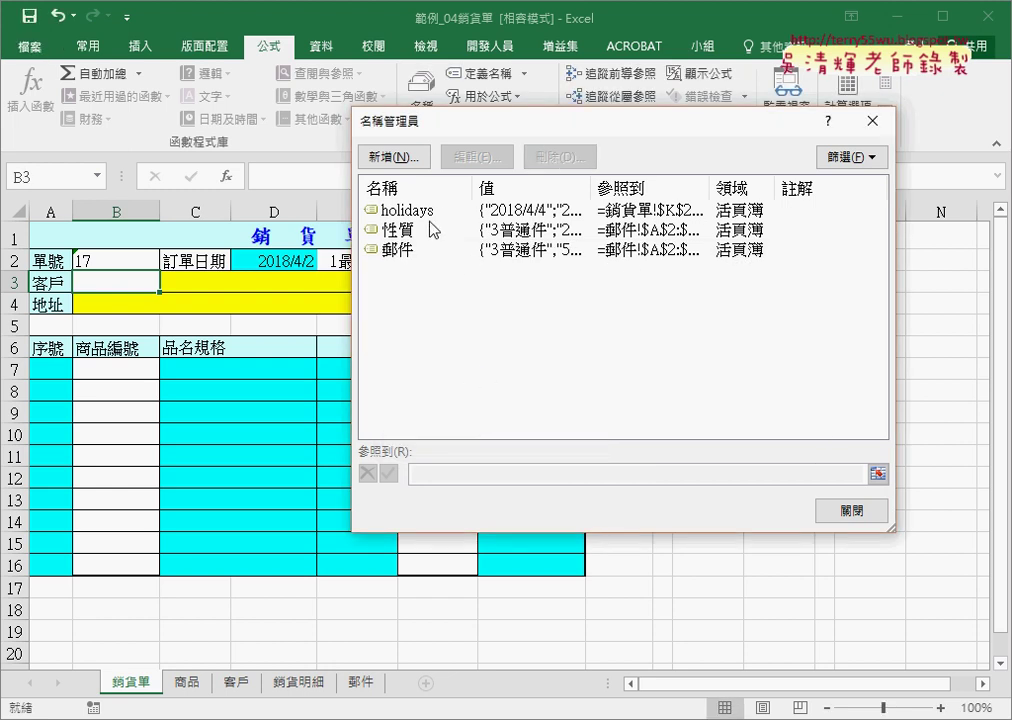
pyautogui.click(464, 230)
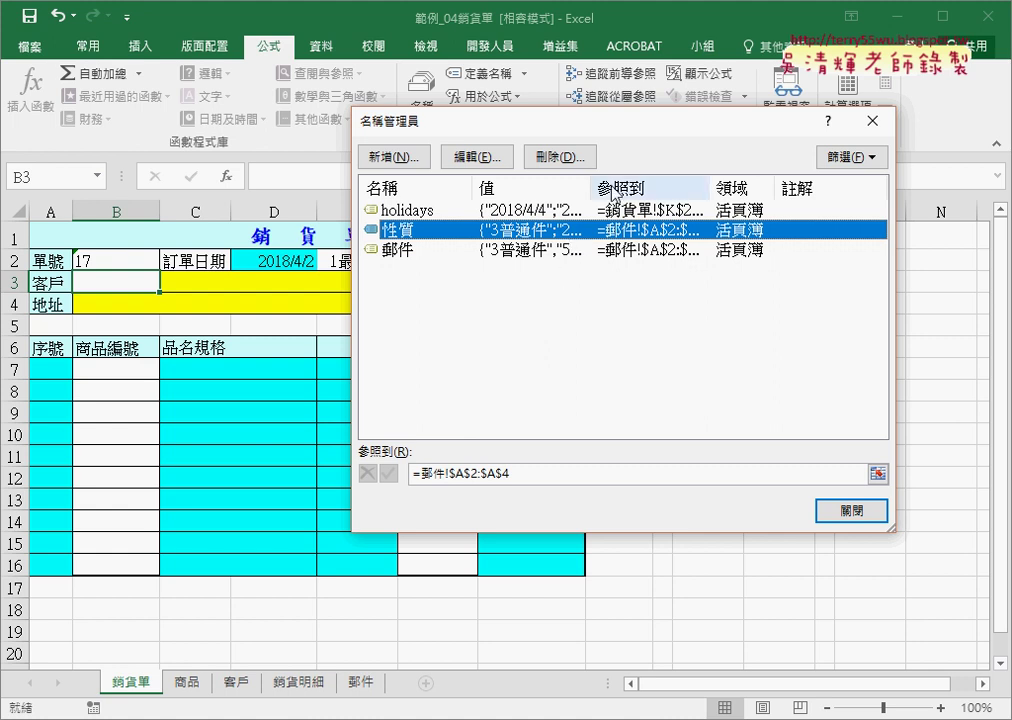
pyautogui.click(849, 511)
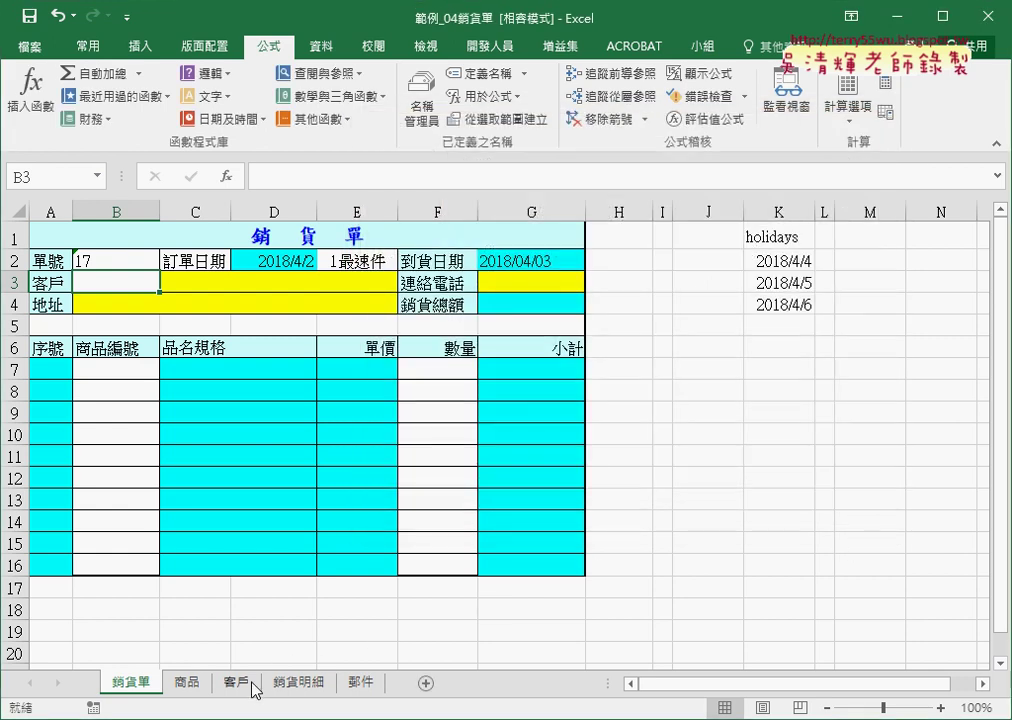
# On the 客戶 sheet, try creating names from A1:D5, then cancel
pyautogui.click(248, 682)
pyautogui.moveTo(75, 233)
pyautogui.mouseDown()
pyautogui.moveTo(363, 319)
pyautogui.moveTo(414, 318)
pyautogui.mouseUp()
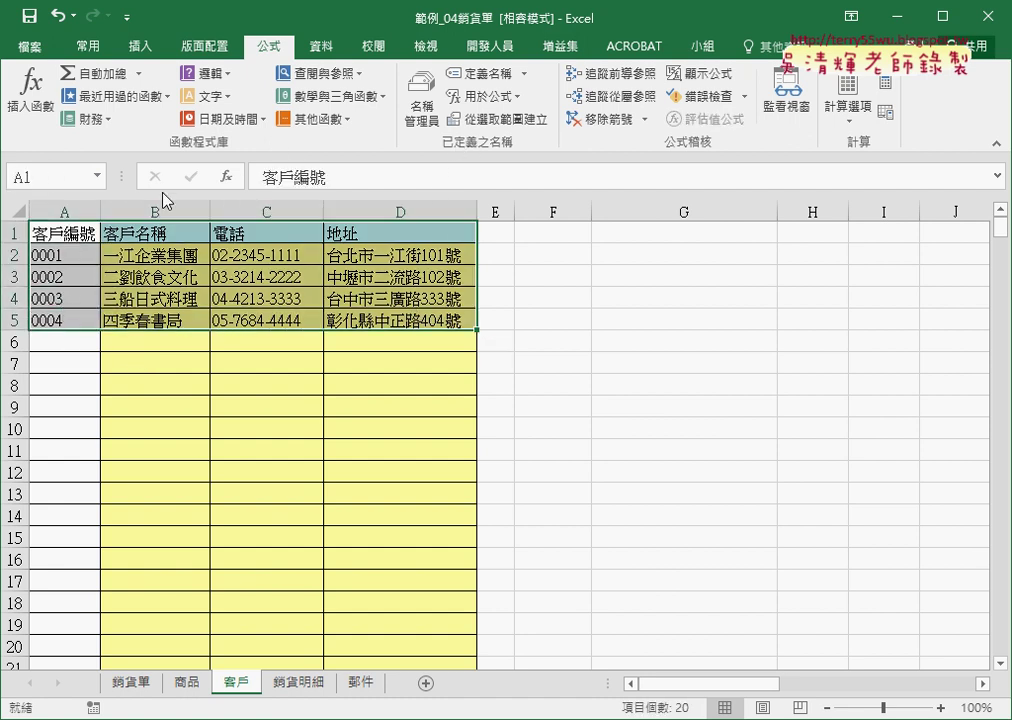
pyautogui.click(516, 116)
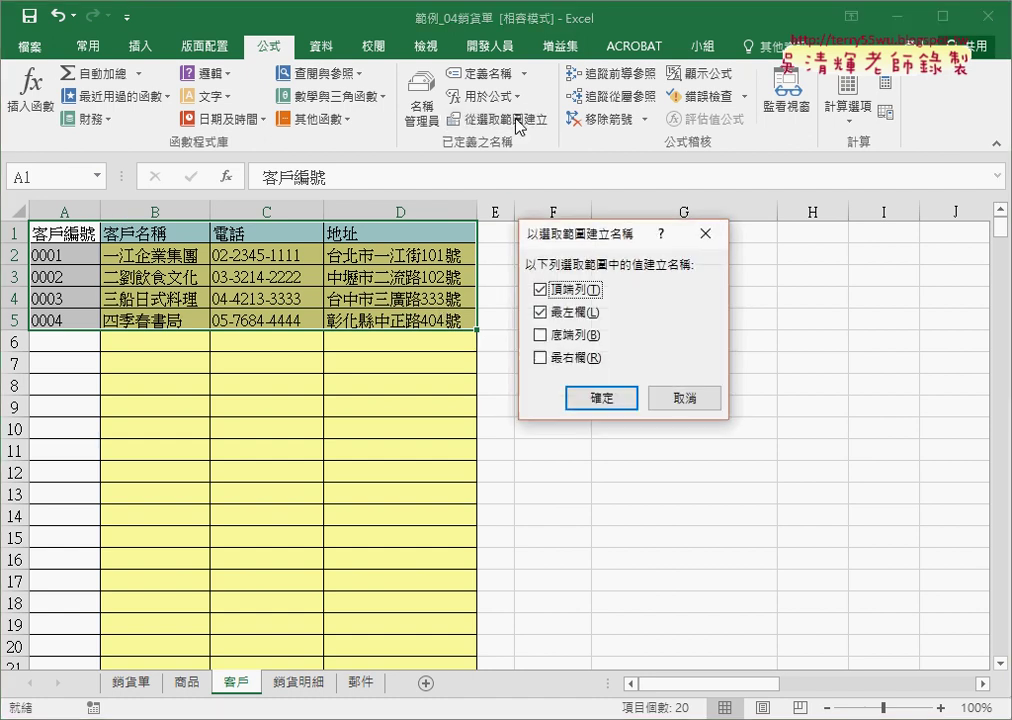
pyautogui.click(565, 318)
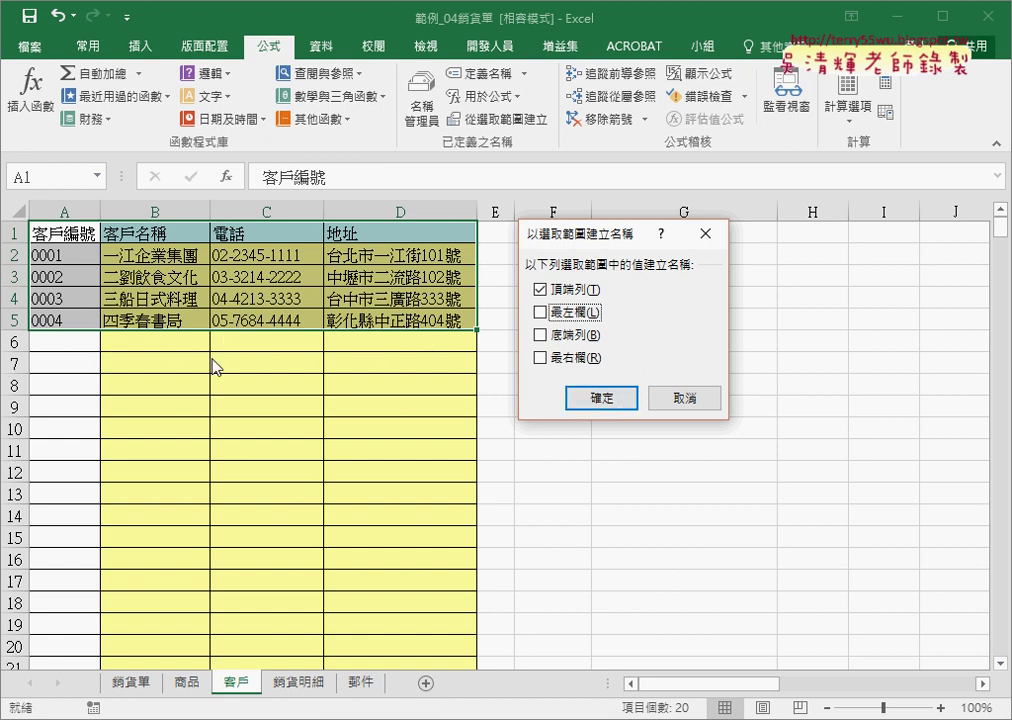
pyautogui.click(689, 398)
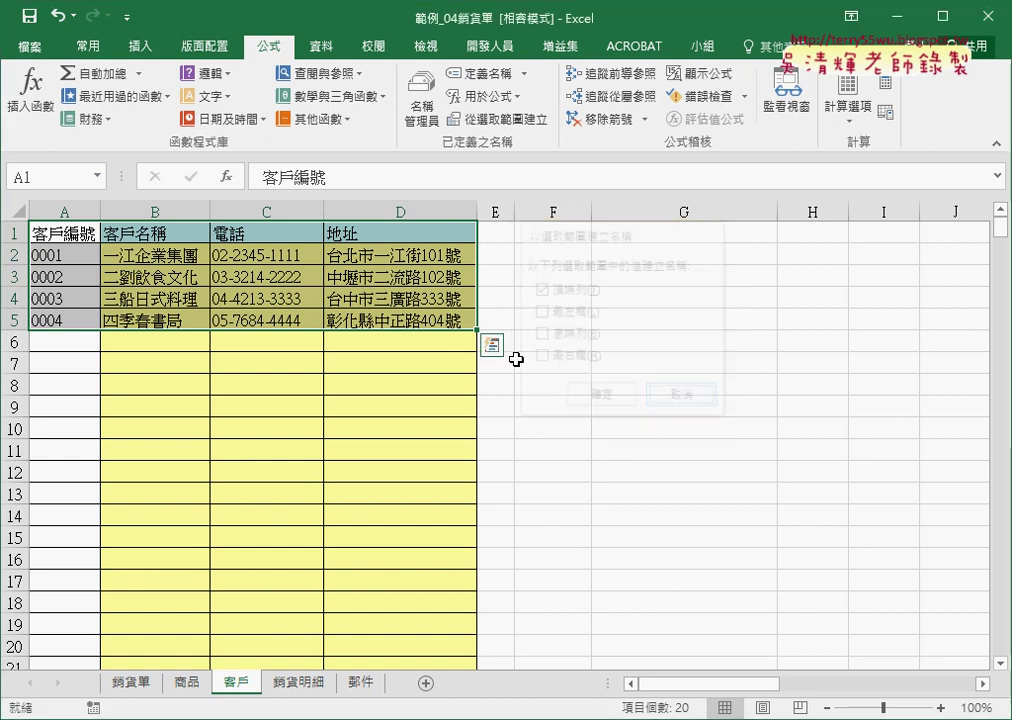
# Try naming whole columns A:D, then reselect A1:D5 with only Top row checked
pyautogui.moveTo(68, 205); pyautogui.dragTo(398, 211)
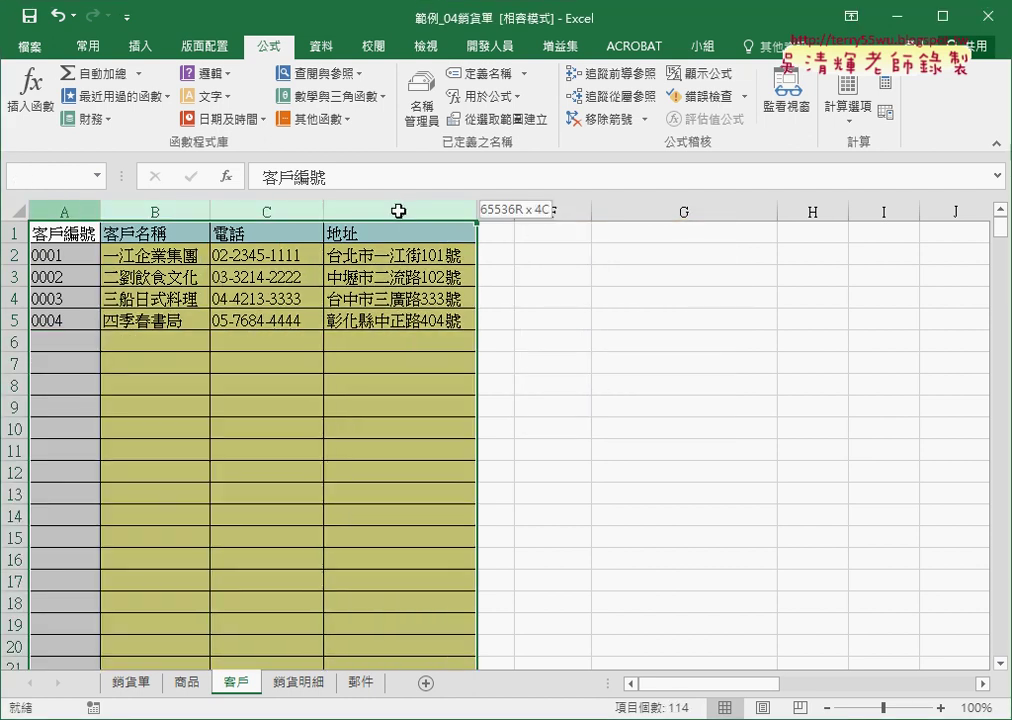
pyautogui.click(515, 122)
pyautogui.click(545, 312)
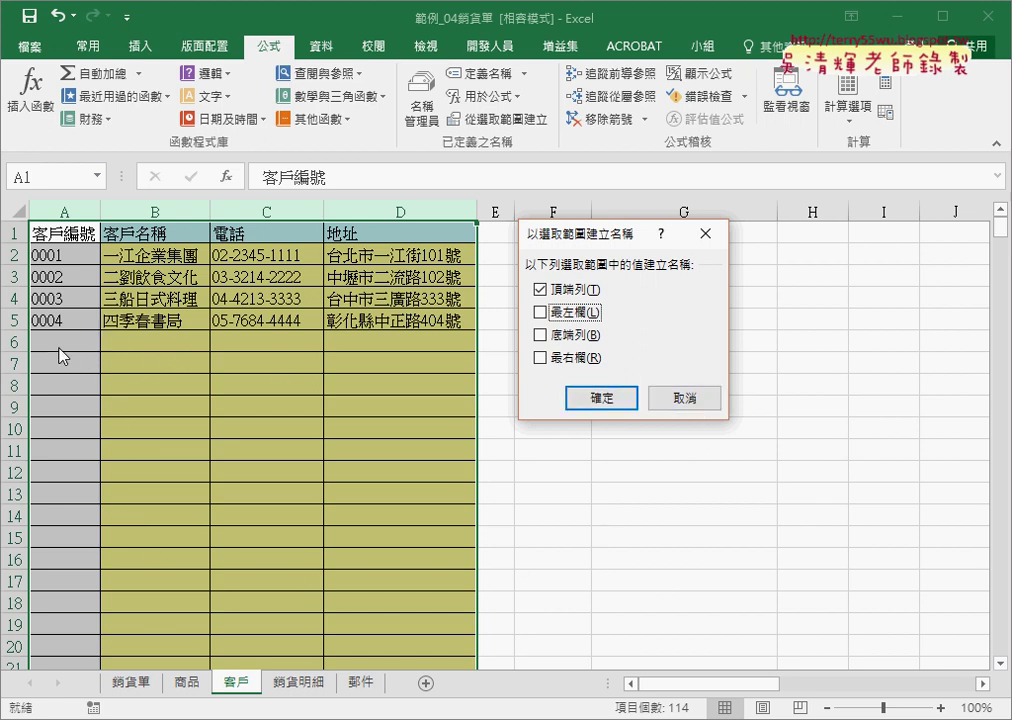
pyautogui.moveTo(10, 335); pyautogui.dragTo(5, 505)
pyautogui.moveTo(32, 312)
pyautogui.mouseDown()
pyautogui.moveTo(328, 282)
pyautogui.moveTo(468, 517)
pyautogui.moveTo(244, 605)
pyautogui.moveTo(45, 585)
pyautogui.mouseUp()
pyautogui.moveTo(650, 503)
pyautogui.mouseDown()
pyautogui.moveTo(430, 503)
pyautogui.moveTo(505, 521)
pyautogui.mouseUp()
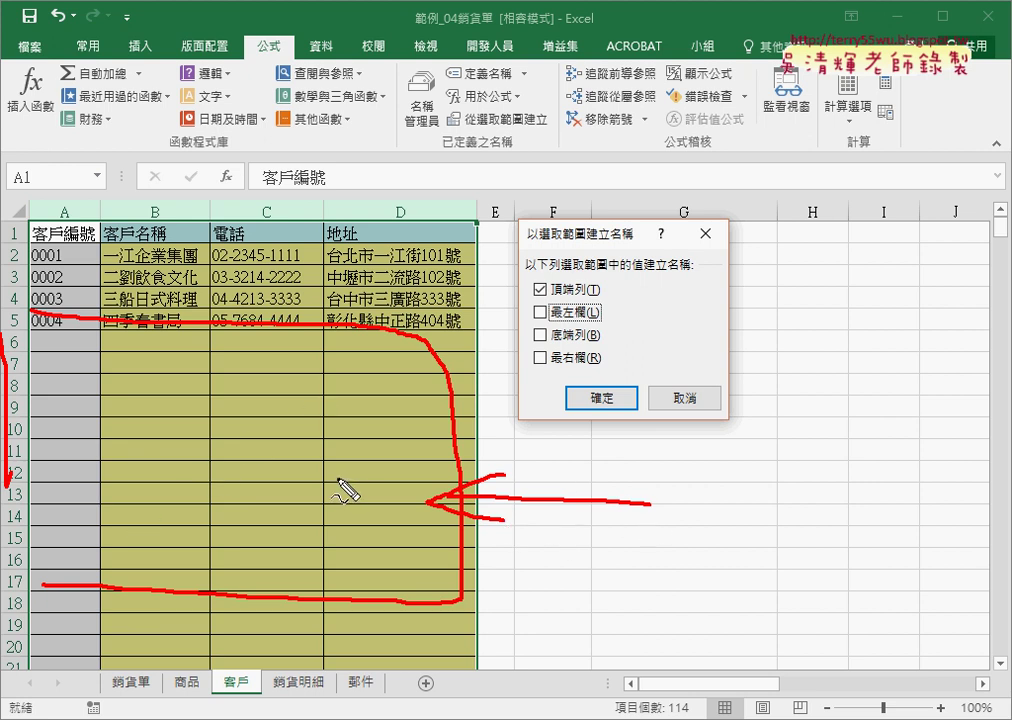
pyautogui.press('Escape')
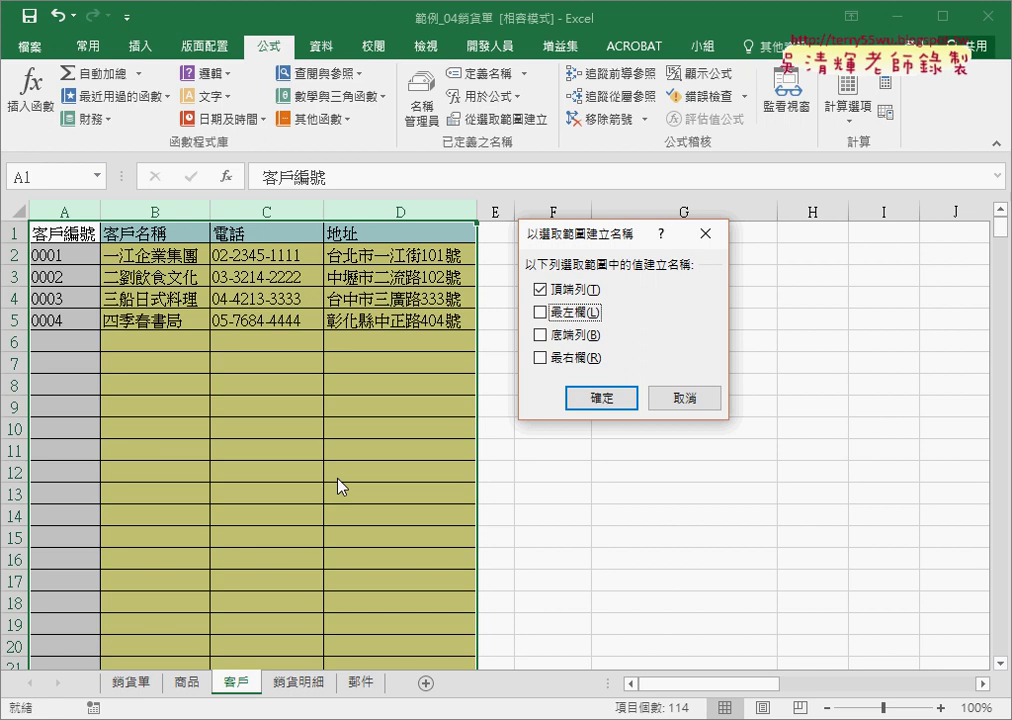
pyautogui.click(684, 398)
pyautogui.moveTo(81, 233)
pyautogui.mouseDown()
pyautogui.moveTo(207, 296)
pyautogui.moveTo(400, 320)
pyautogui.mouseUp()
pyautogui.click(500, 120)
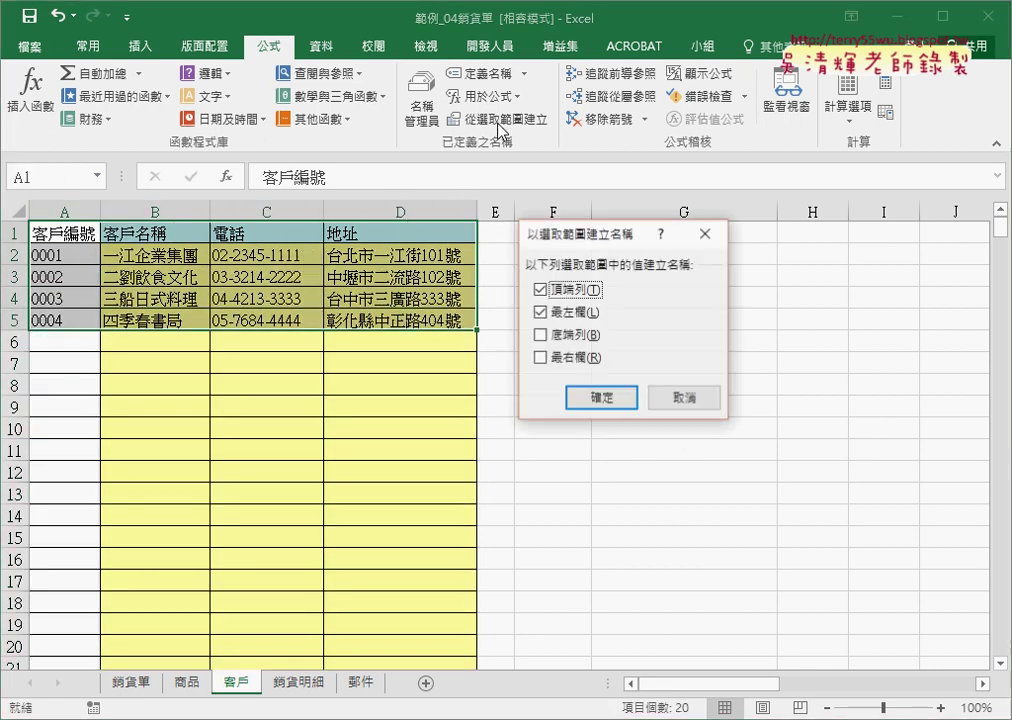
pyautogui.click(541, 312)
# Create the column names from the header row, leaving the 客戶 sheet name unchanged
pyautogui.click(603, 400)
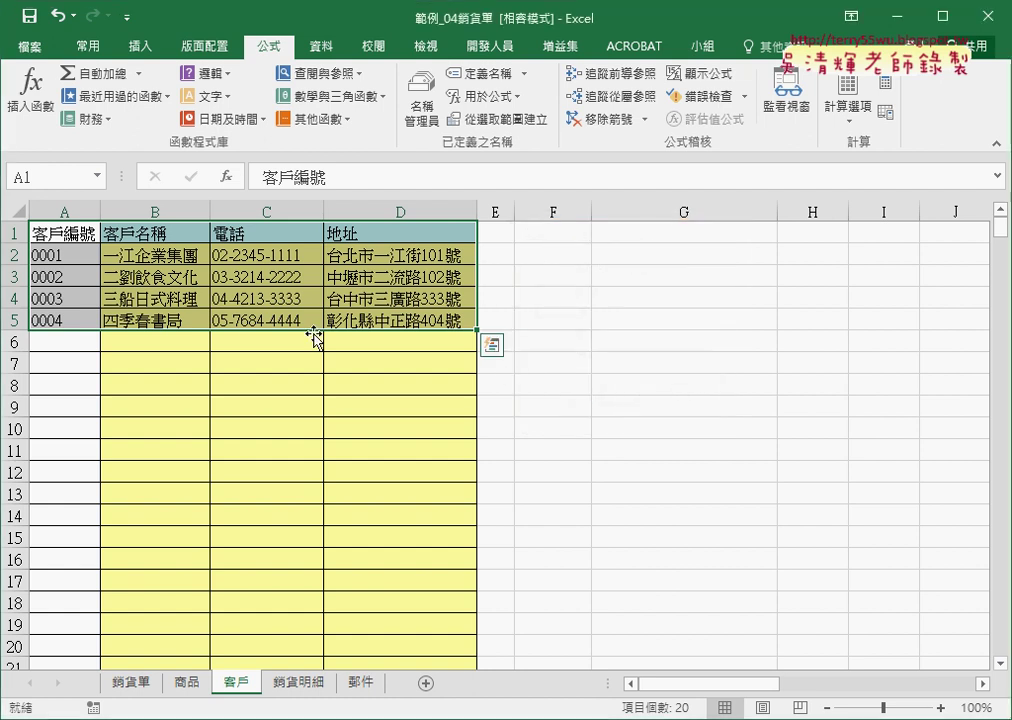
pyautogui.doubleClick(238, 683)
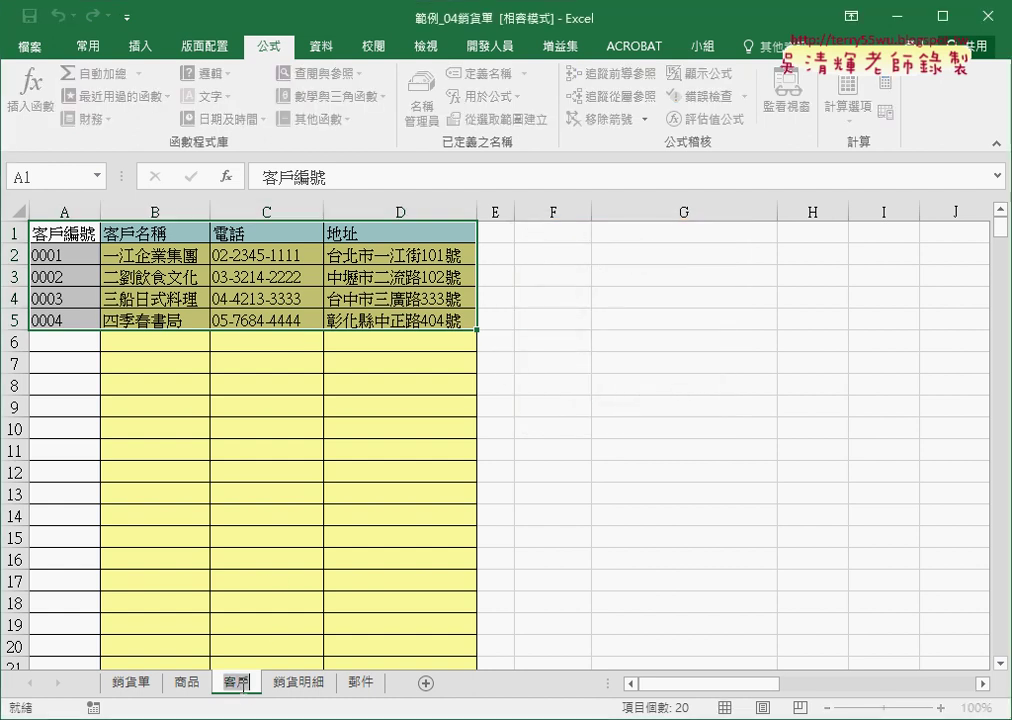
pyautogui.click(151, 343)
# Name the data rows A2:D5 客戶表 and return to the 銷貨單 sheet
pyautogui.moveTo(65, 255); pyautogui.dragTo(387, 318)
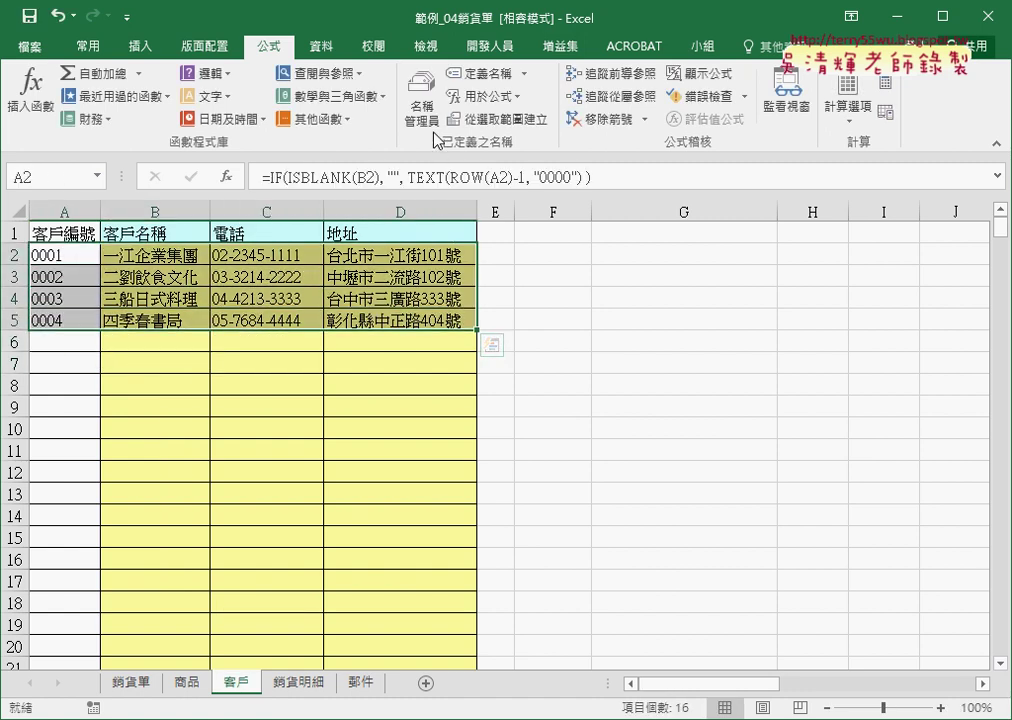
pyautogui.click(20, 176)
pyautogui.write('客戶')
pyautogui.press('Return')
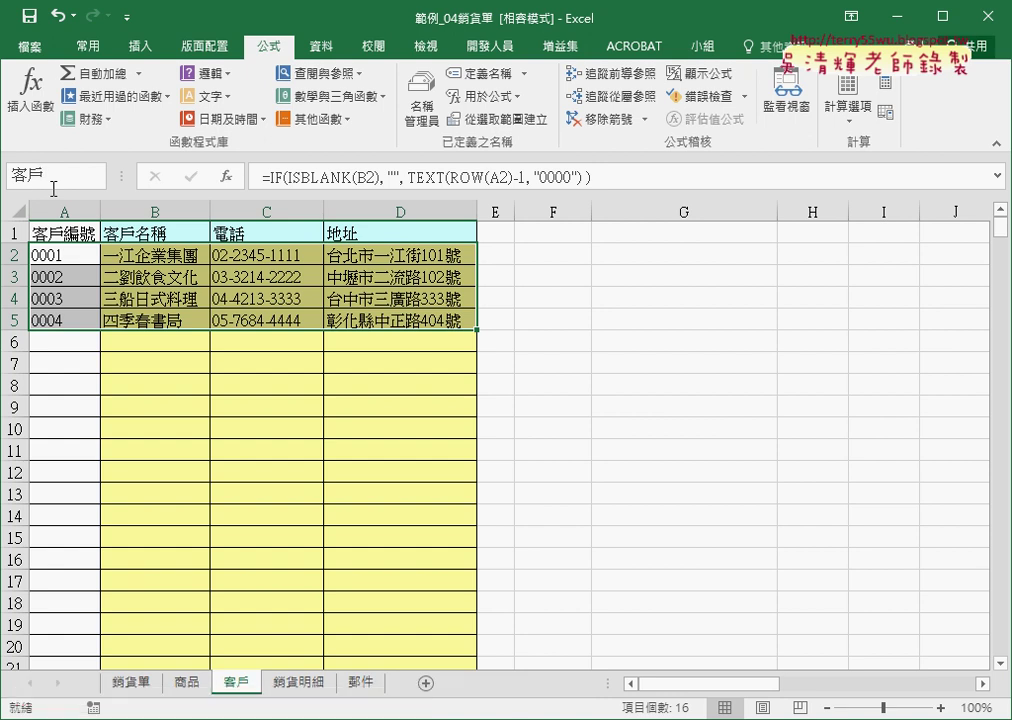
pyautogui.press('Return')
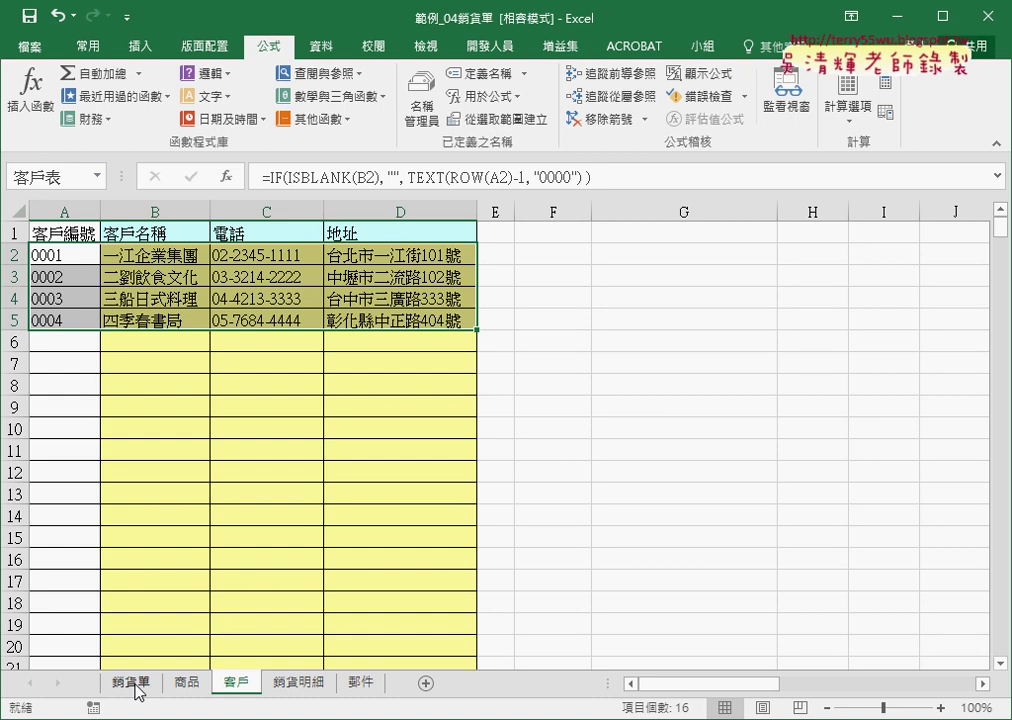
pyautogui.click(131, 682)
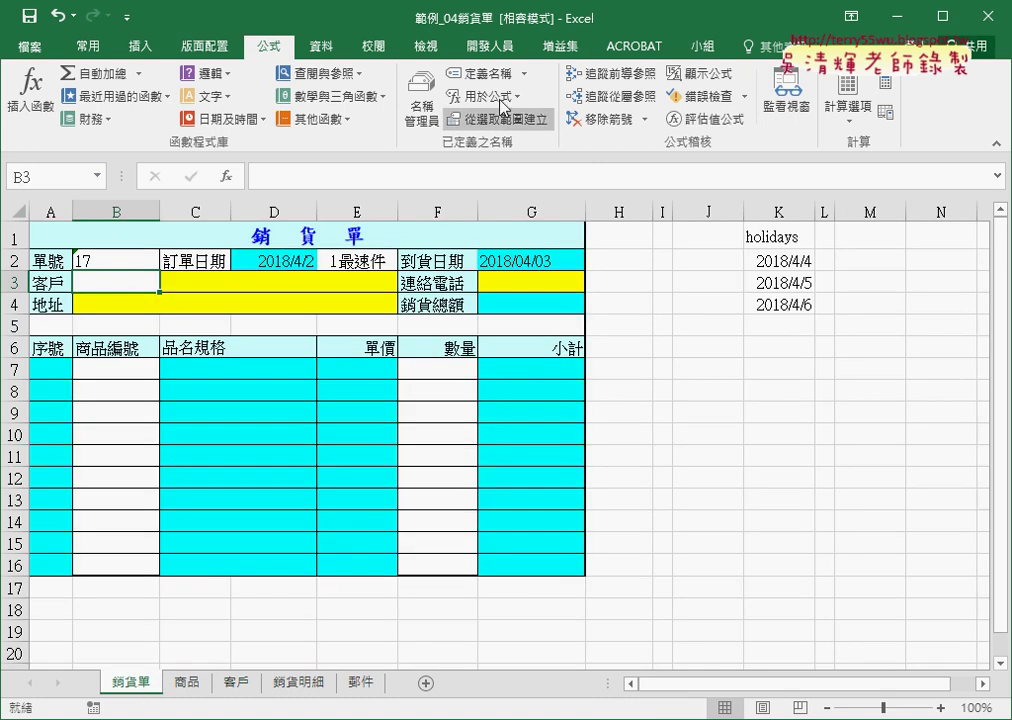
# Give B3 a list validation sourced from the 客戶編號 name and check its ID dropdown
pyautogui.click(321, 46)
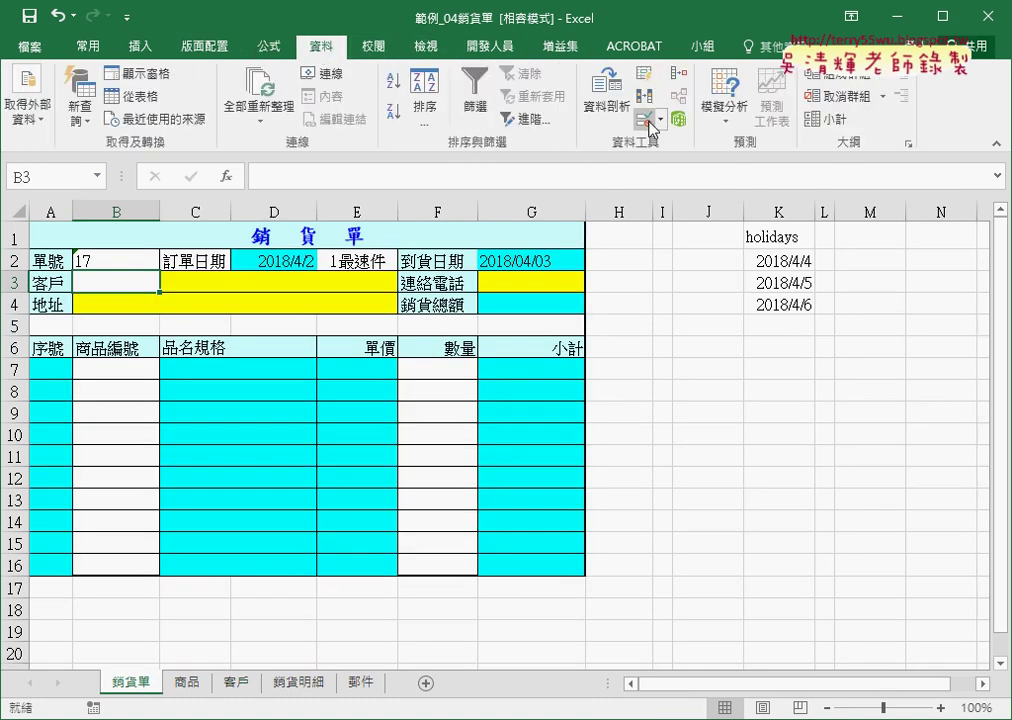
pyautogui.click(646, 118)
pyautogui.click(460, 191)
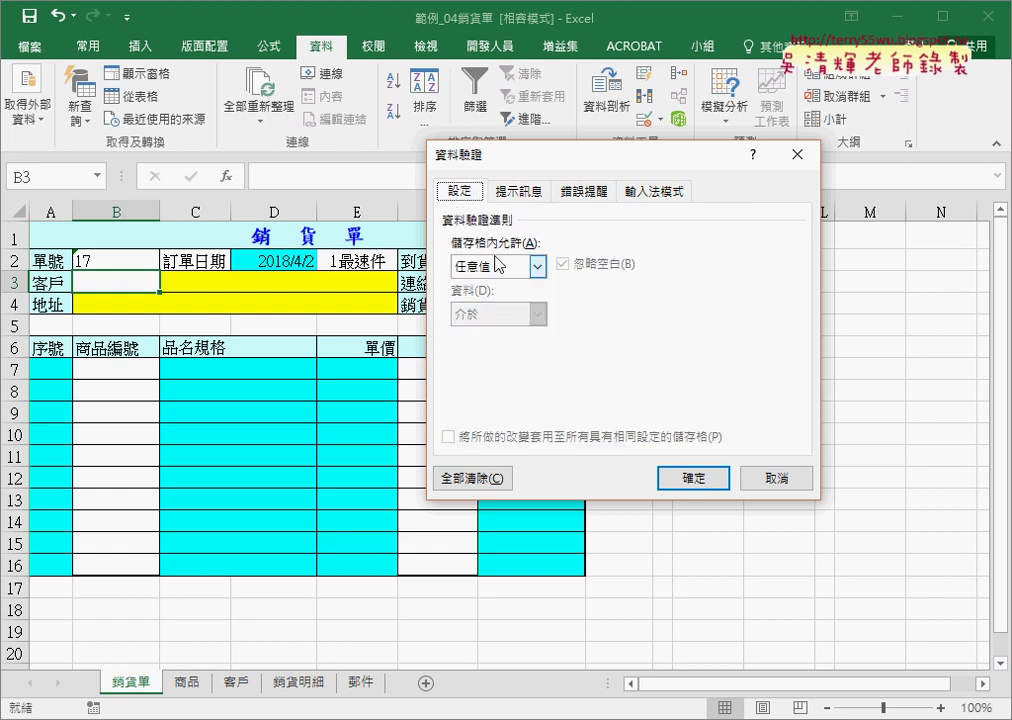
pyautogui.click(537, 266)
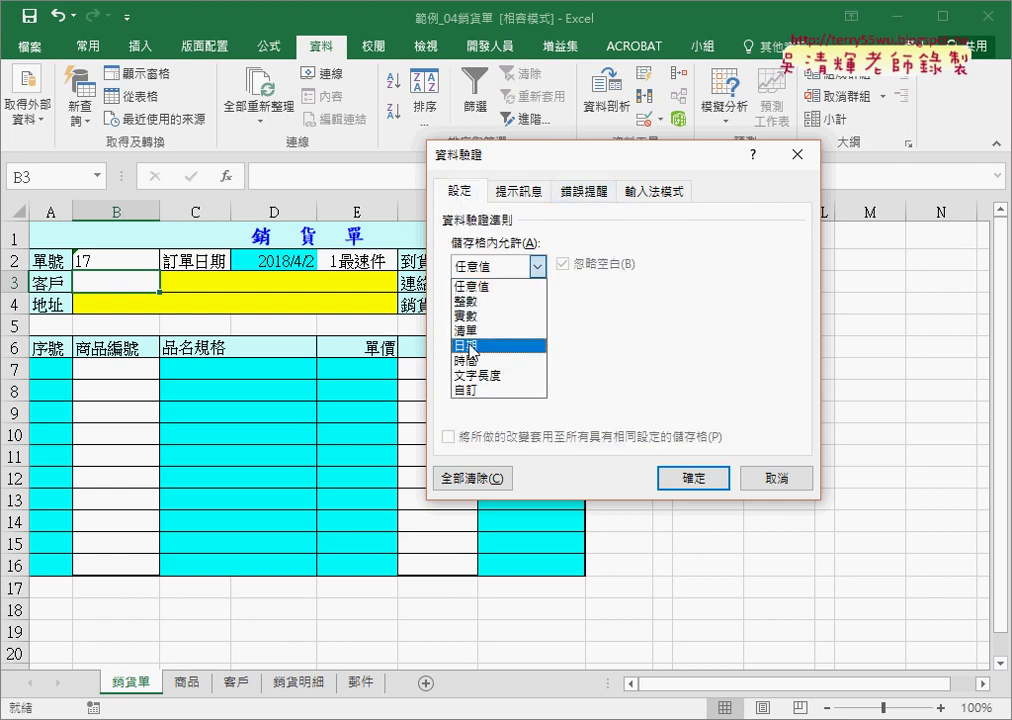
pyautogui.click(457, 331)
pyautogui.click(482, 360)
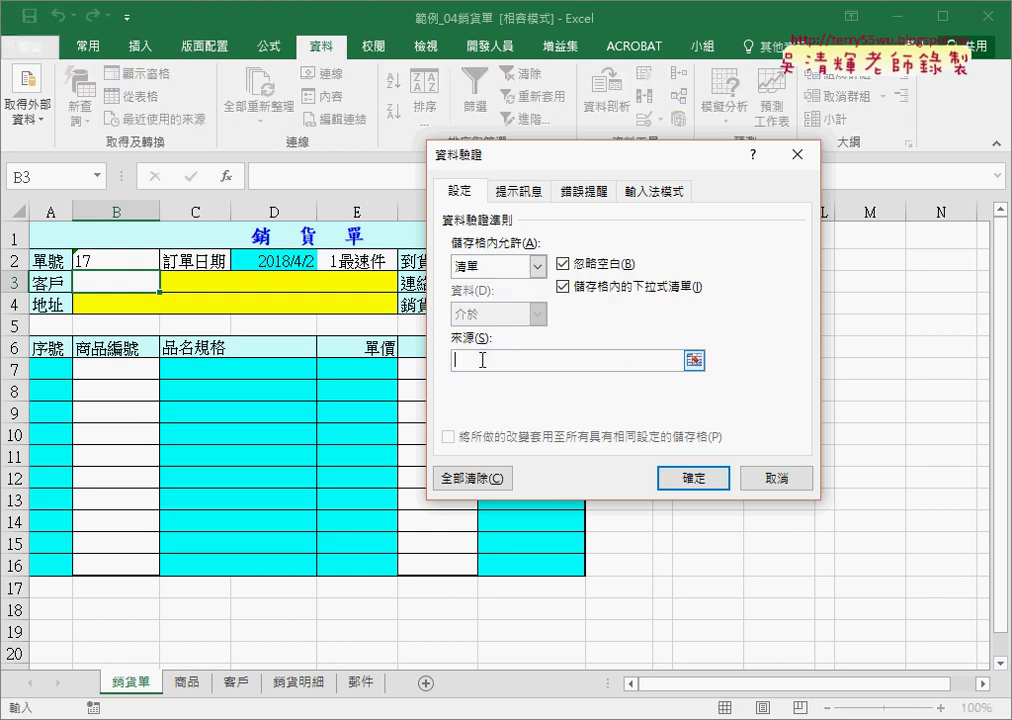
pyautogui.press('F3')
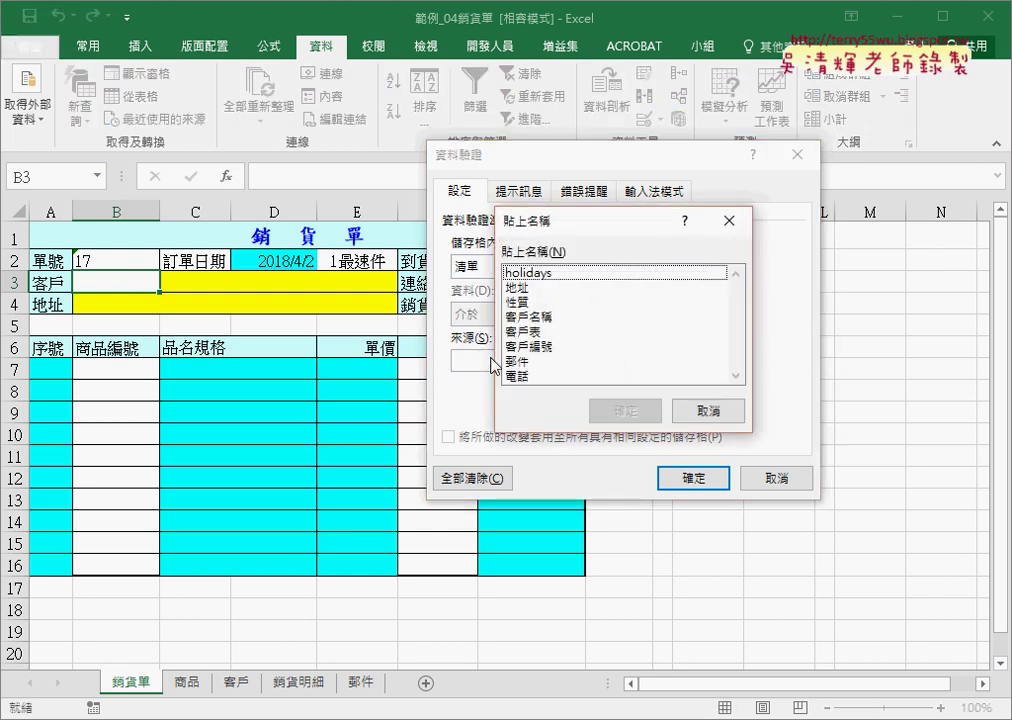
pyautogui.click(540, 346)
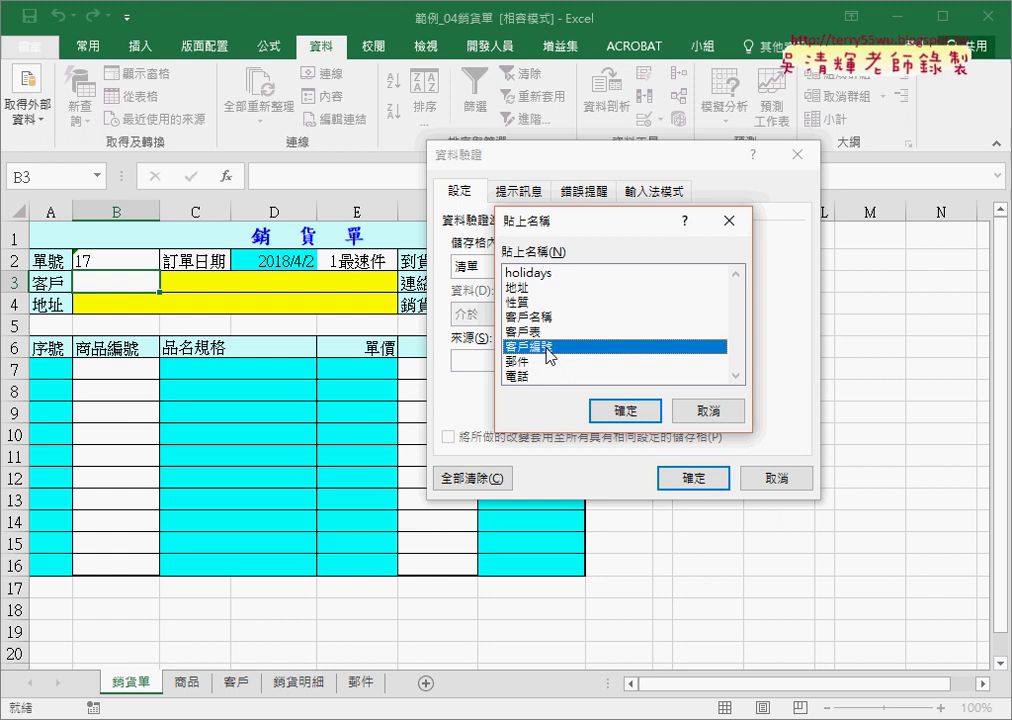
pyautogui.click(641, 412)
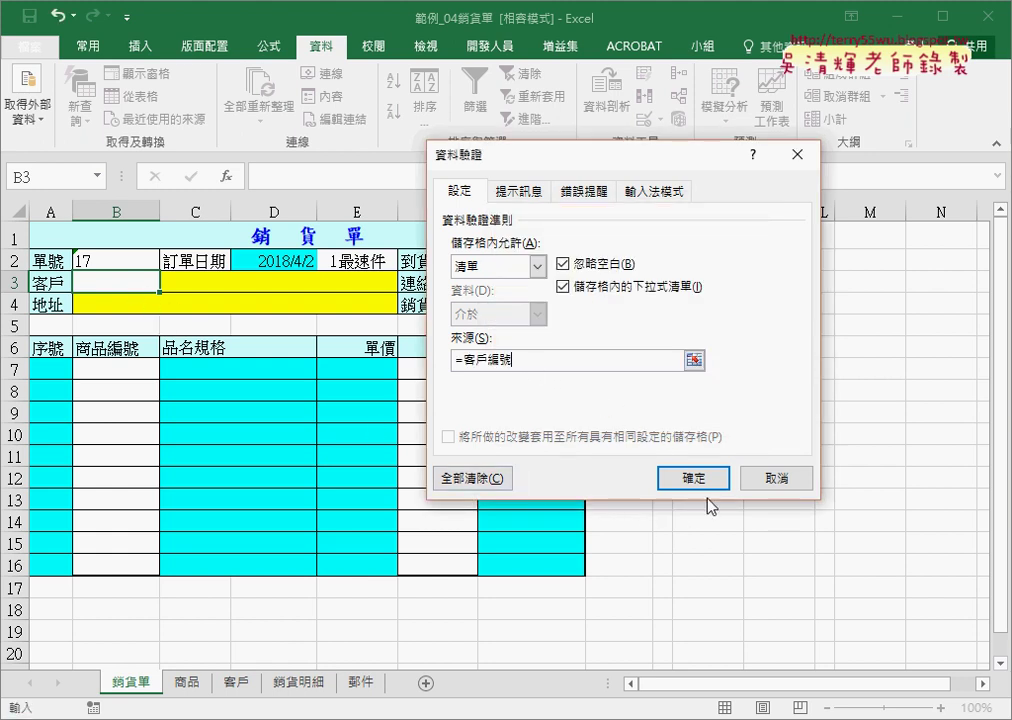
pyautogui.click(693, 478)
pyautogui.click(169, 284)
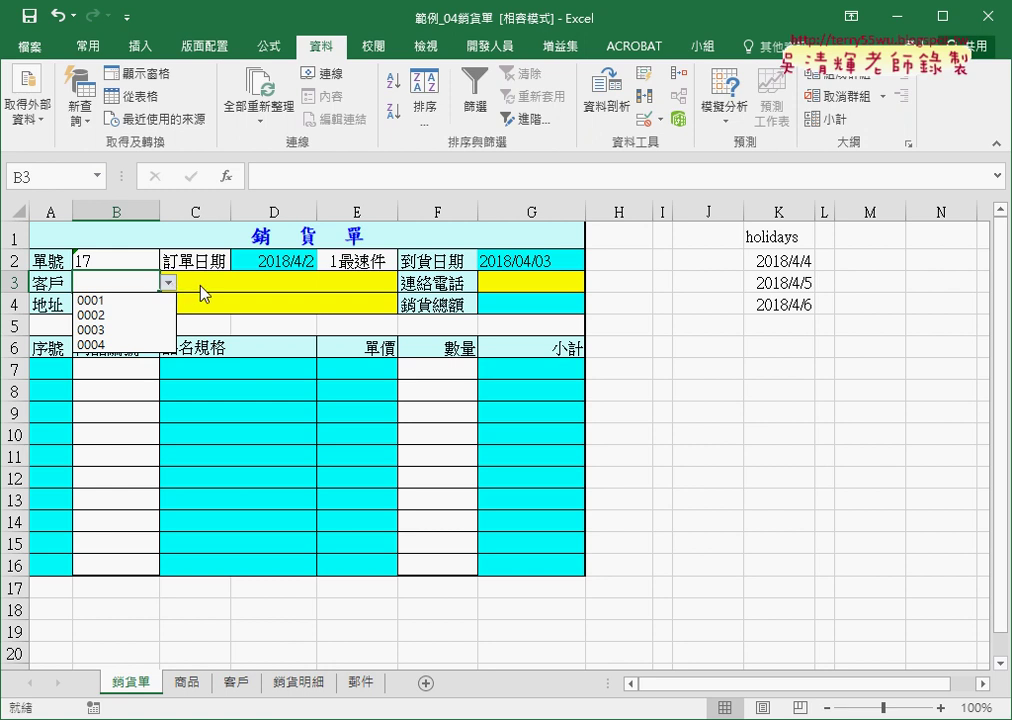
pyautogui.click(208, 281)
pyautogui.click(204, 280)
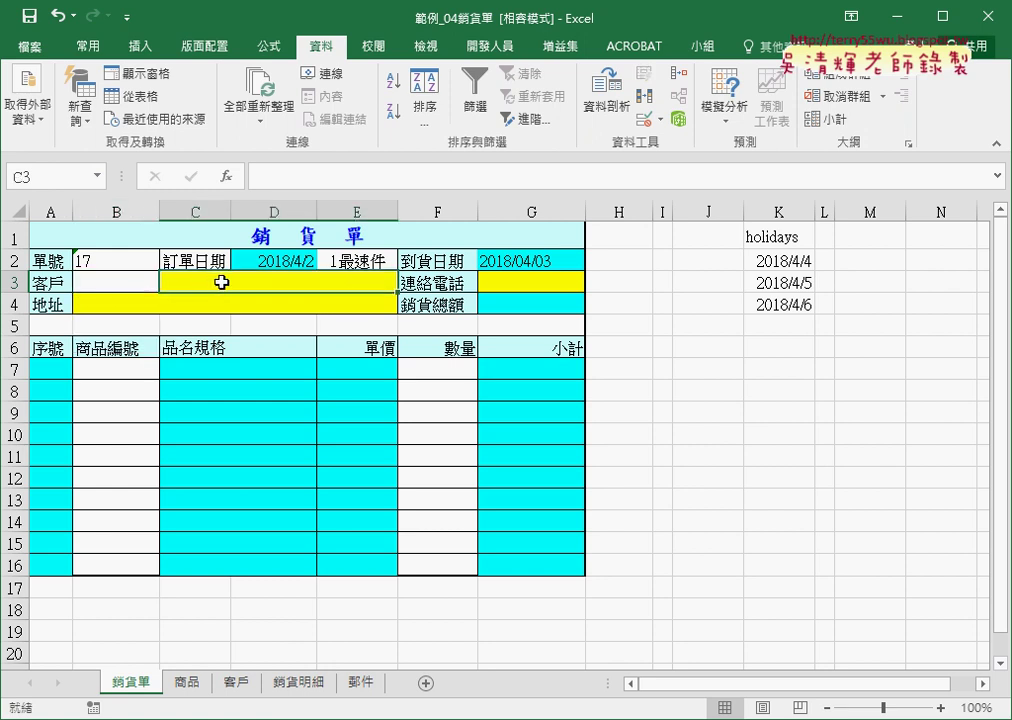
# Start a VLOOKUP in C3 with lookup value B3 and table range 客戶表
pyautogui.click(227, 176)
pyautogui.click(605, 226)
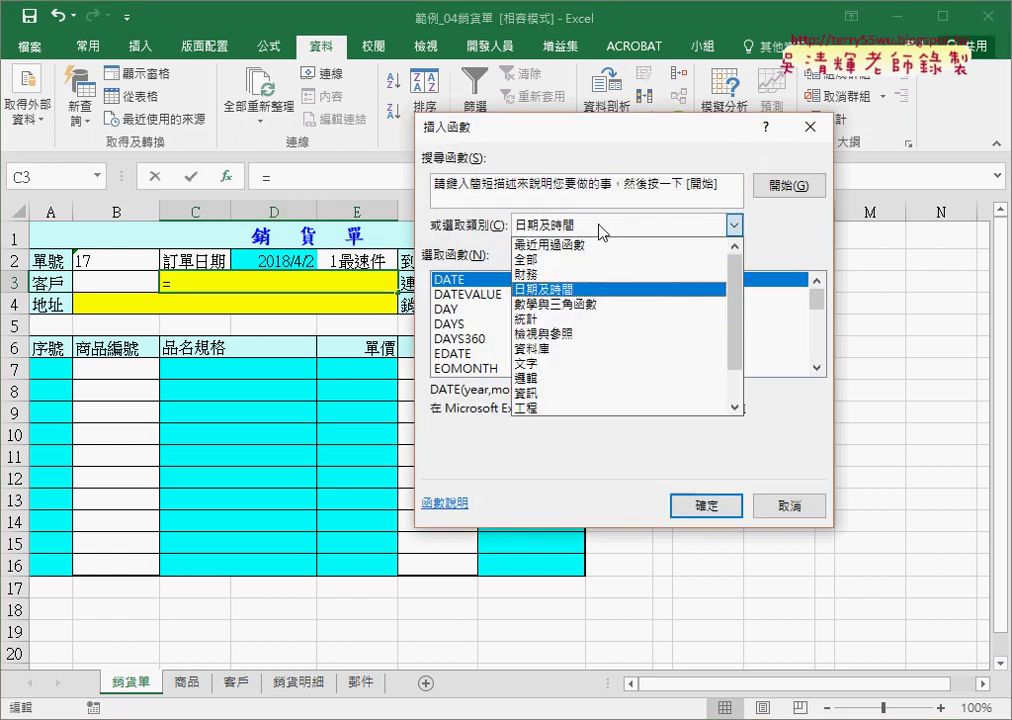
pyautogui.click(585, 240)
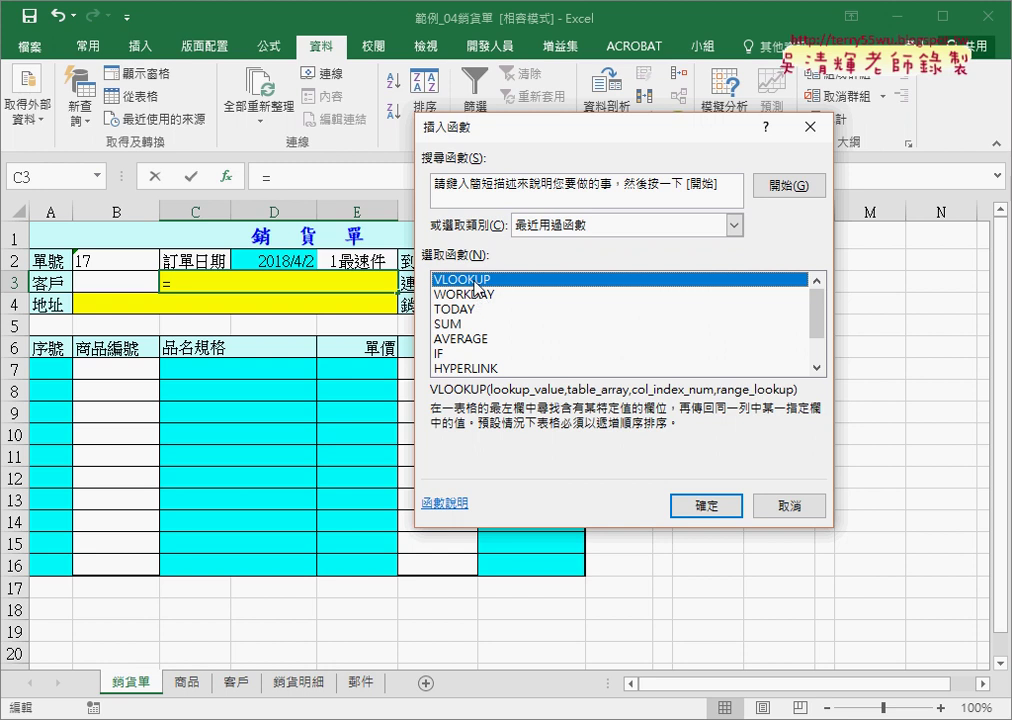
pyautogui.doubleClick(476, 282)
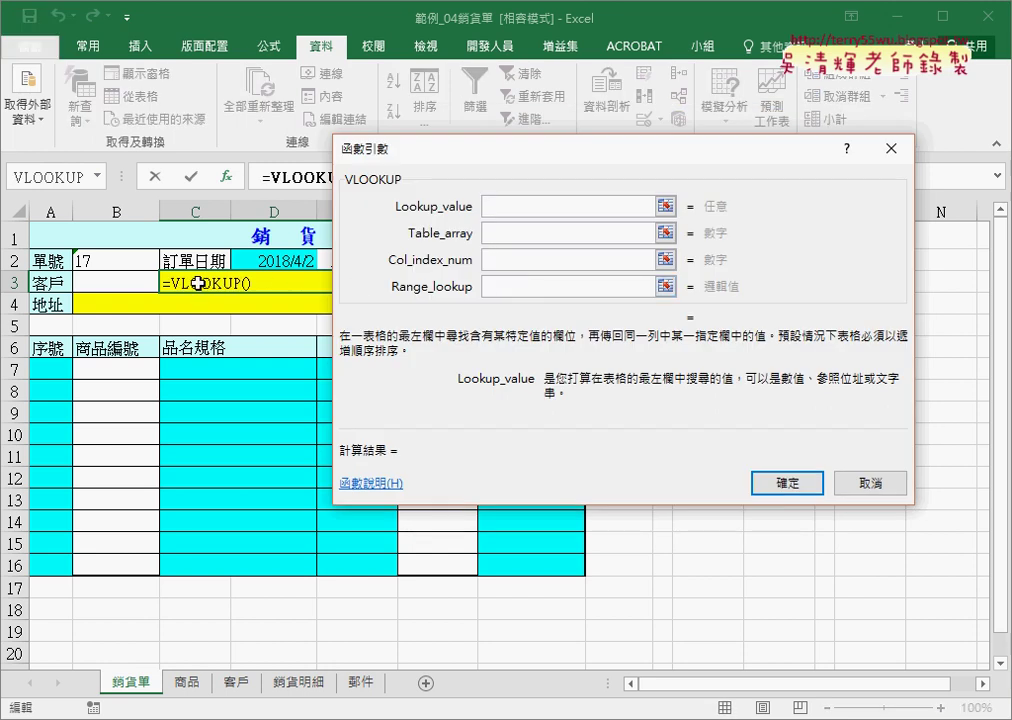
pyautogui.click(108, 283)
pyautogui.click(500, 237)
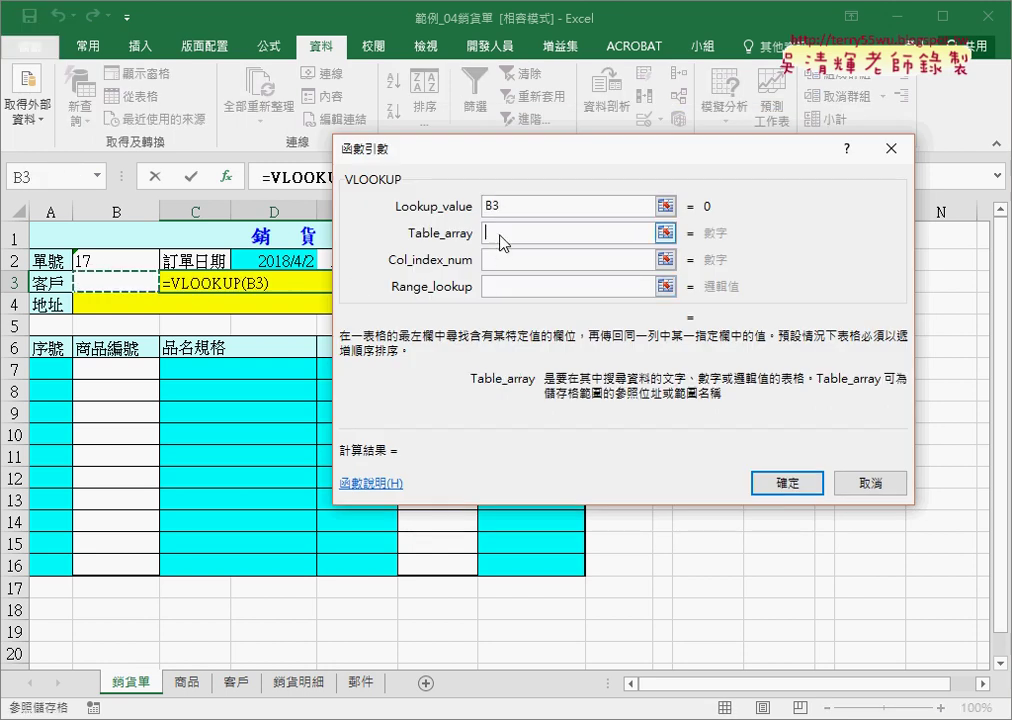
pyautogui.press('F3')
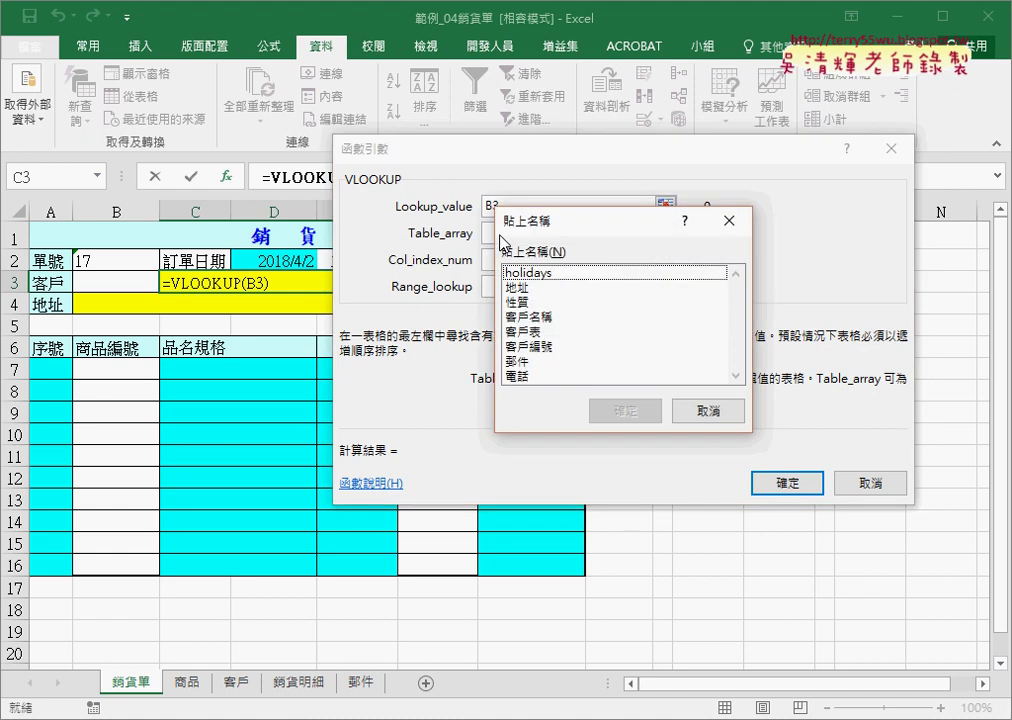
pyautogui.click(520, 331)
pyautogui.click(626, 412)
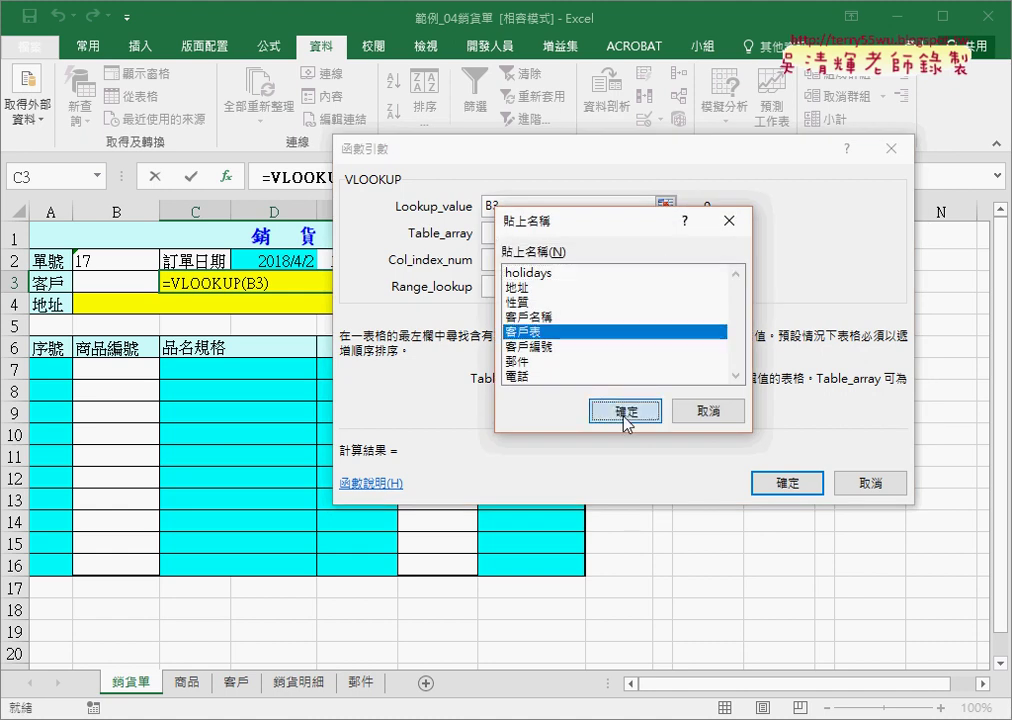
# Finish the C3 lookup with column 2 and exact match 0
pyautogui.click(507, 260)
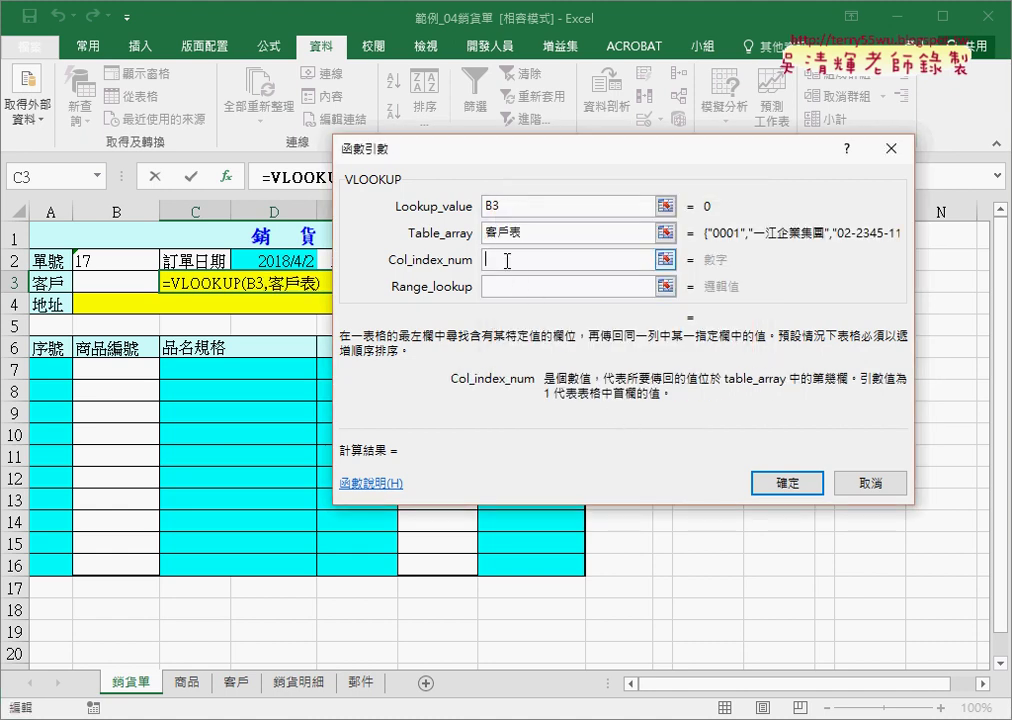
pyautogui.click(540, 233)
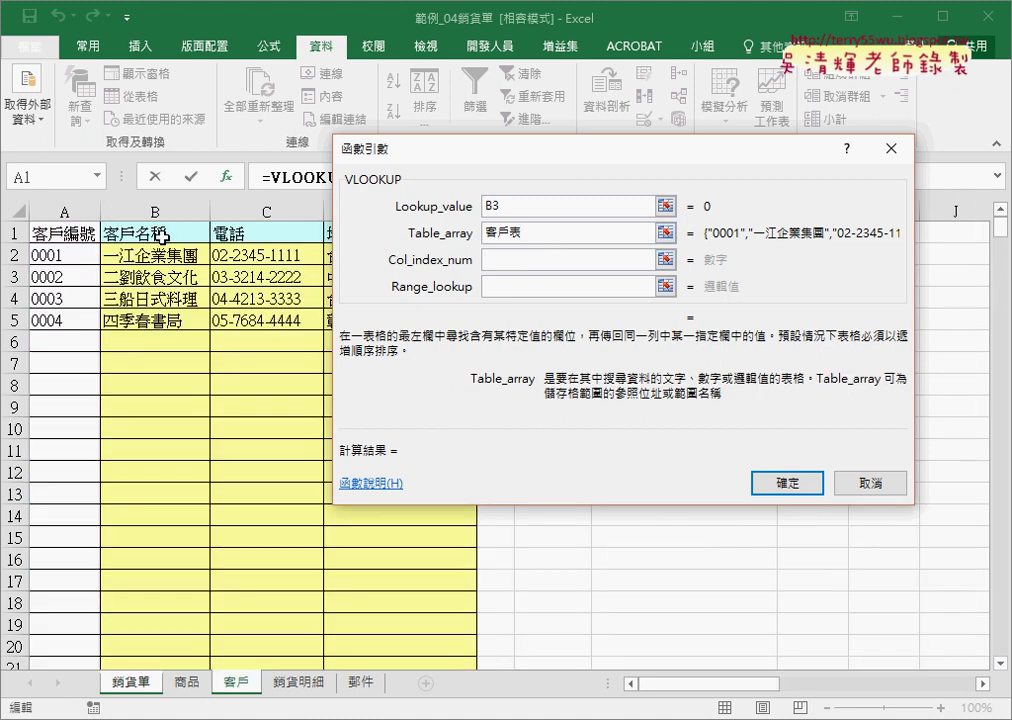
pyautogui.click(511, 258)
pyautogui.write('2')
pyautogui.click(529, 285)
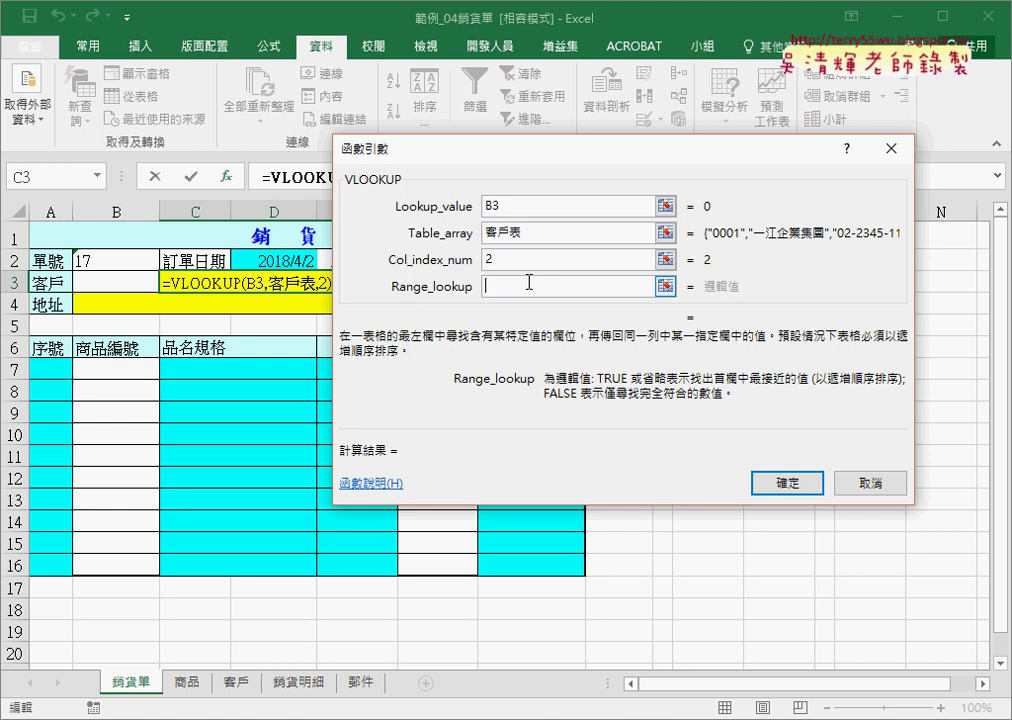
pyautogui.write('0')
pyautogui.click(795, 485)
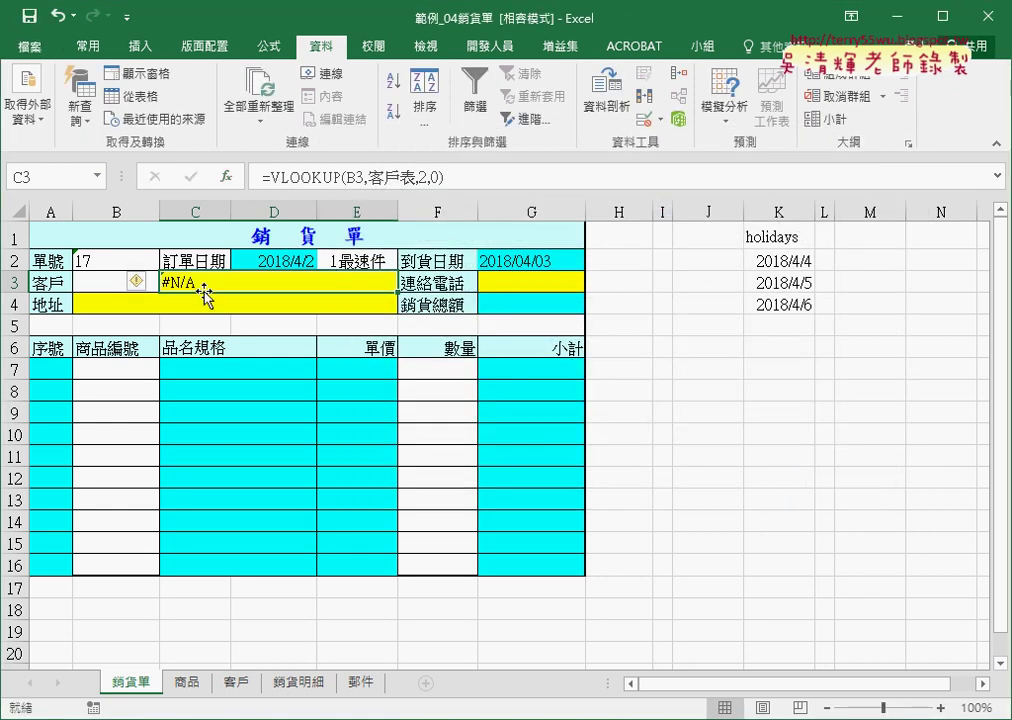
# Choose customer 0001 in B3 to show 一江企業集團 in C3
pyautogui.click(108, 282)
pyautogui.click(165, 283)
pyautogui.click(90, 298)
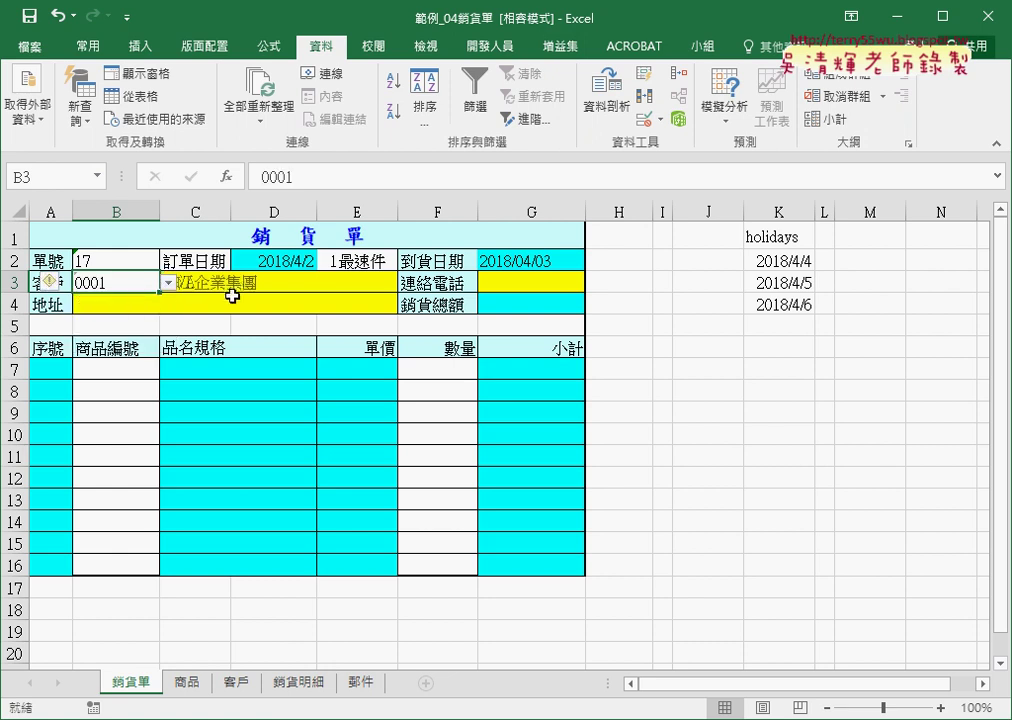
pyautogui.click(230, 285)
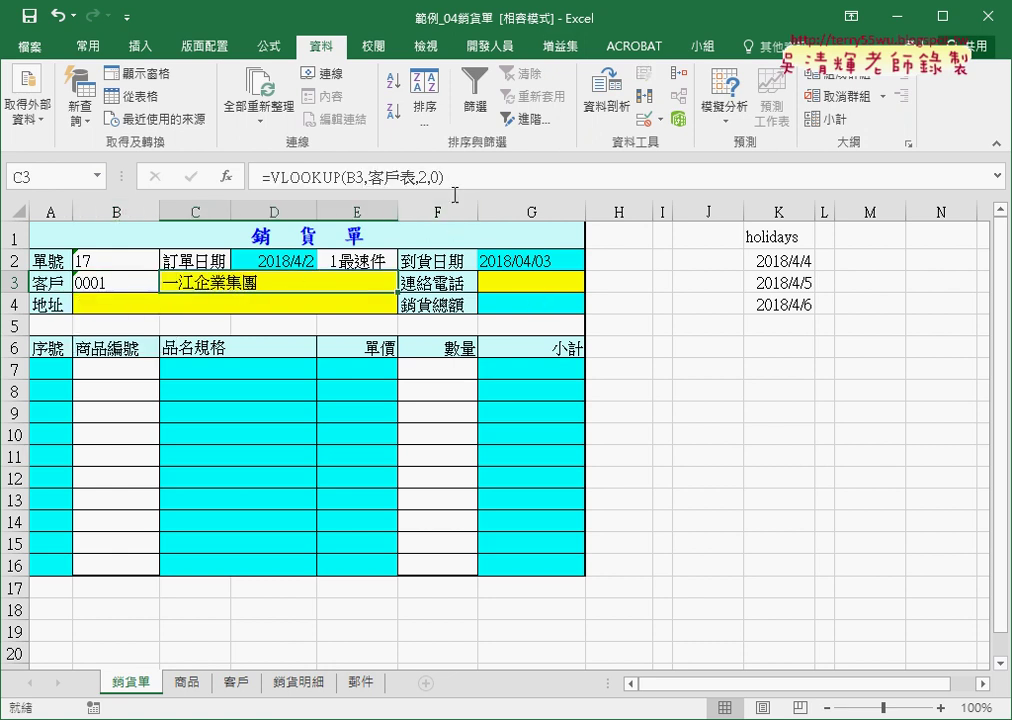
# Copy C3's VLOOKUP formula and paste it into the phone cell G3
pyautogui.moveTo(455, 178); pyautogui.dragTo(262, 178)
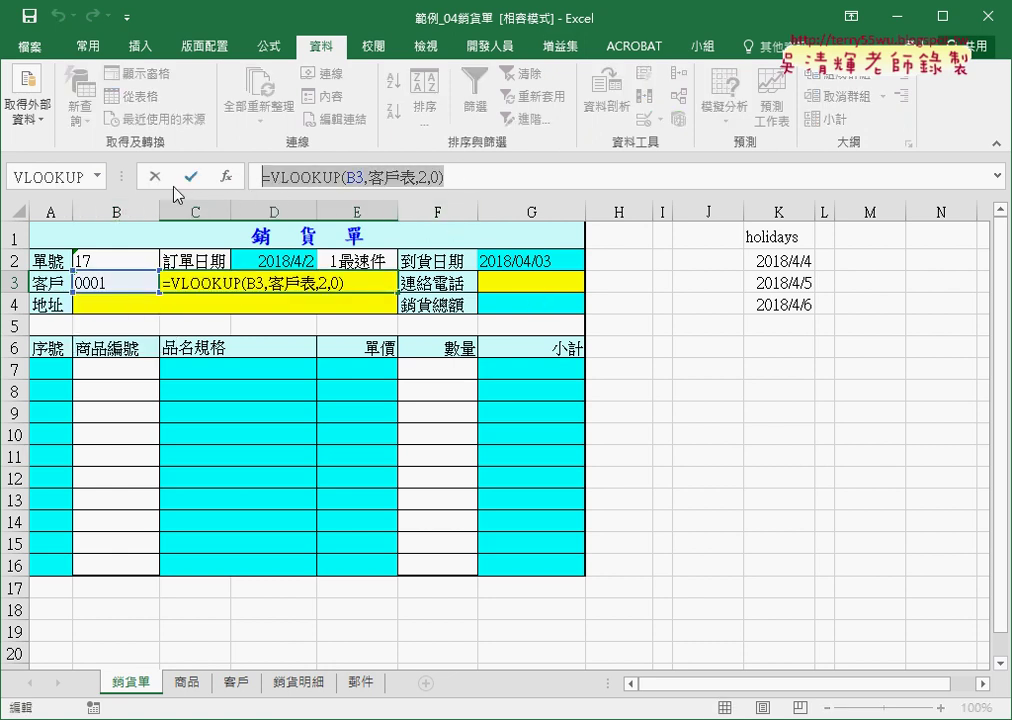
pyautogui.click(191, 176)
pyautogui.click(462, 286)
pyautogui.click(320, 176)
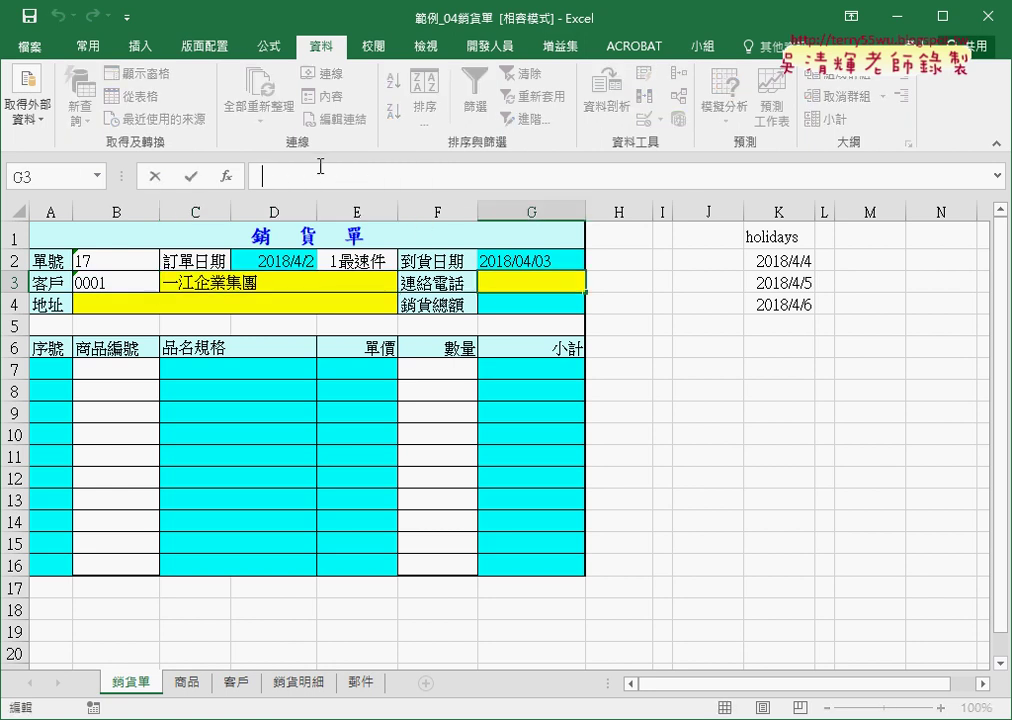
pyautogui.hotkey('ctrl', 'v')
# Make G3 look up column 3 for the phone, and paste into B4 using column 4 for the address
pyautogui.click(427, 177)
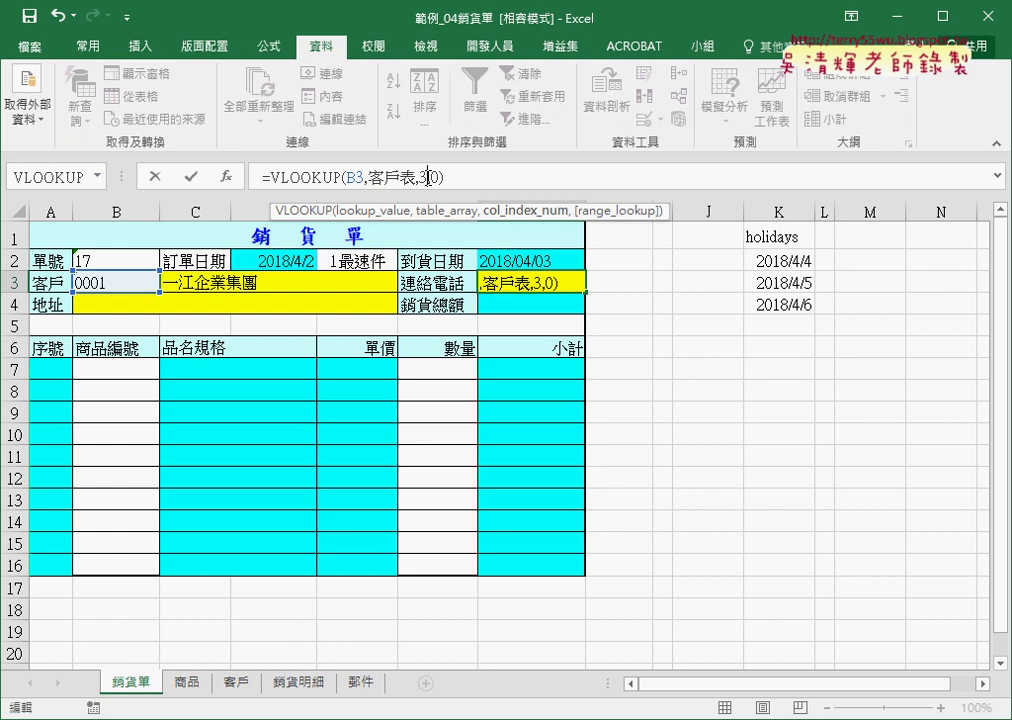
pyautogui.click(191, 176)
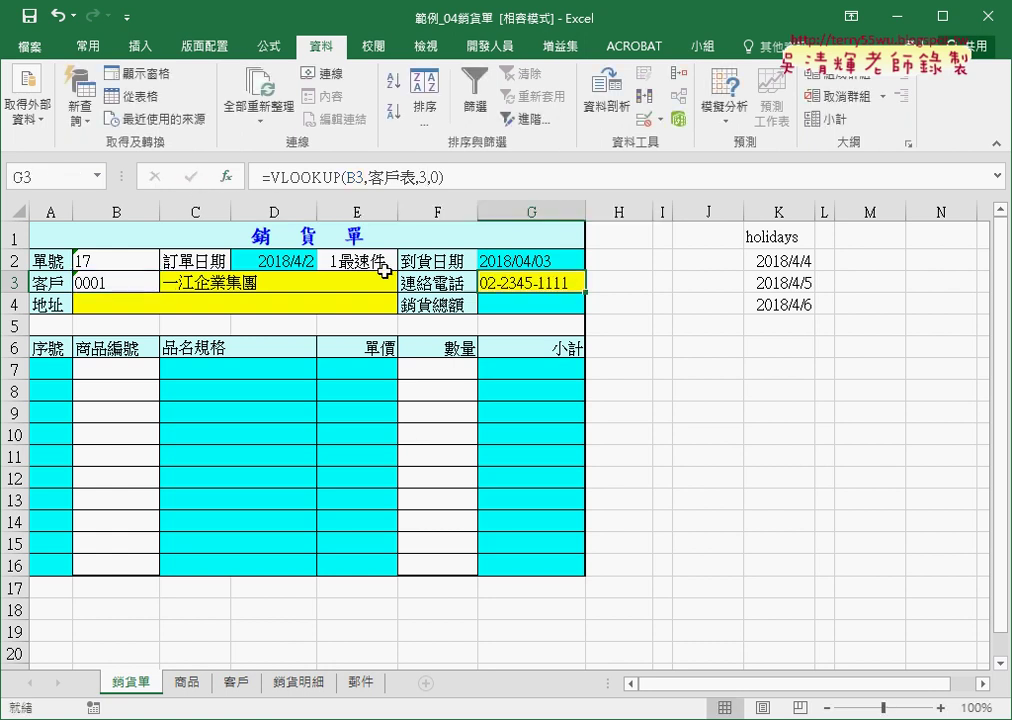
pyautogui.click(140, 308)
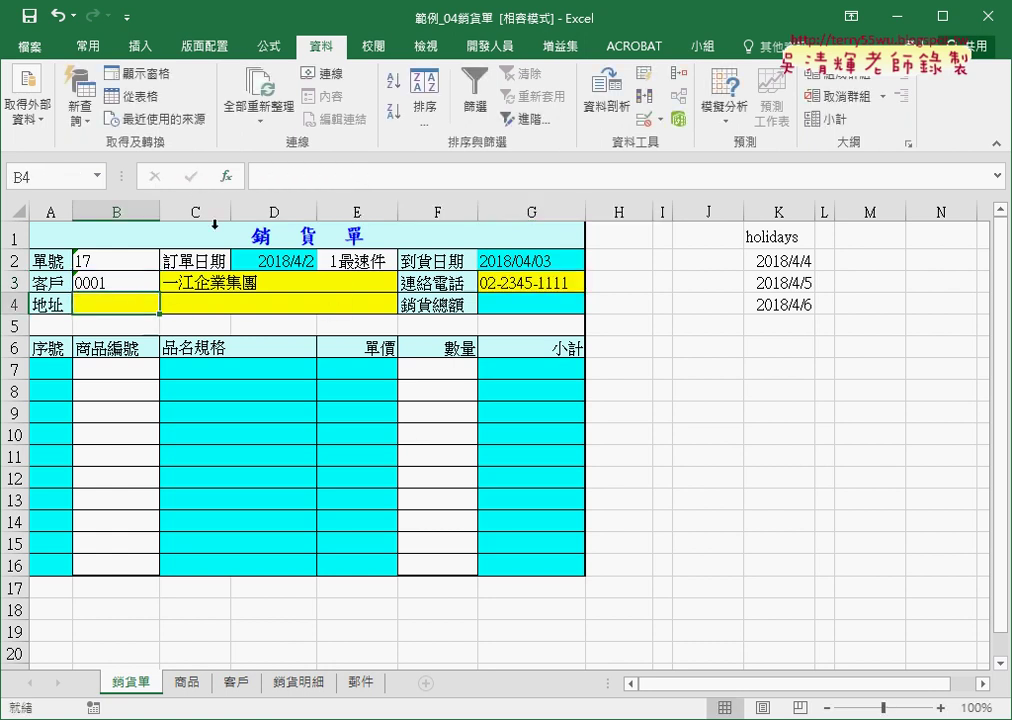
pyautogui.rightClick(270, 176)
pyautogui.click(316, 240)
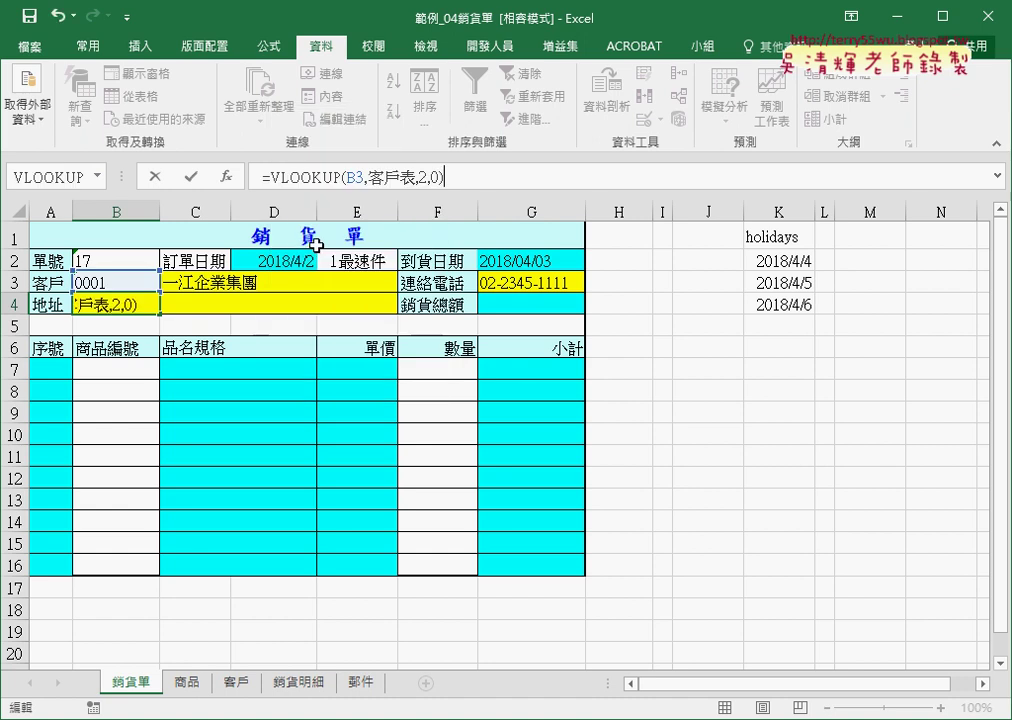
pyautogui.click(424, 177)
pyautogui.write('4')
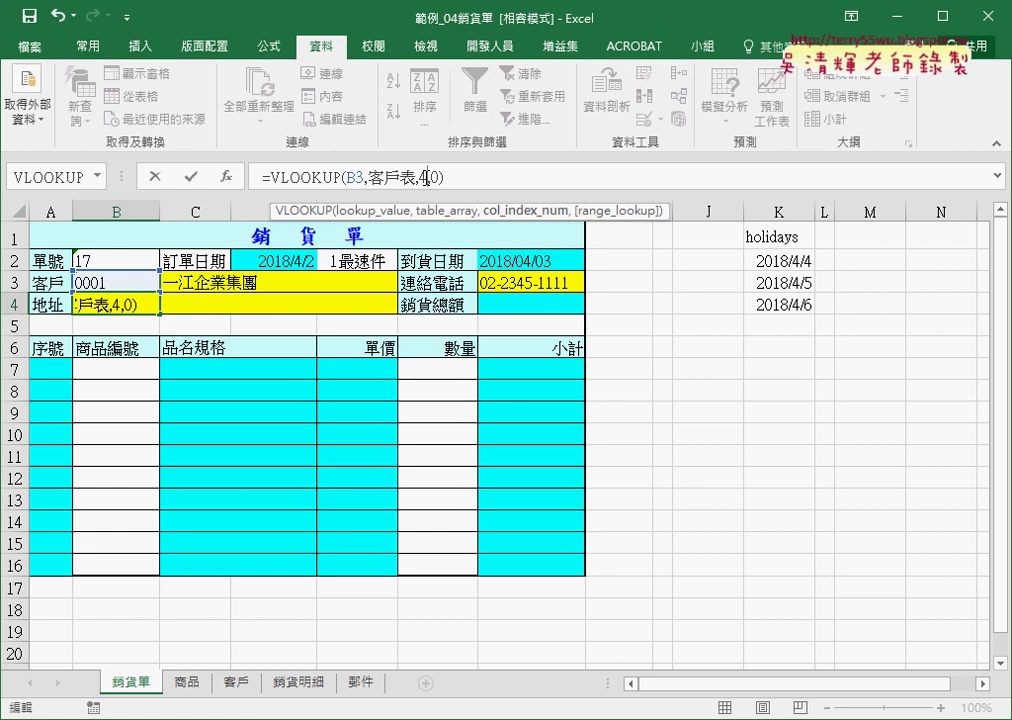
pyautogui.click(192, 177)
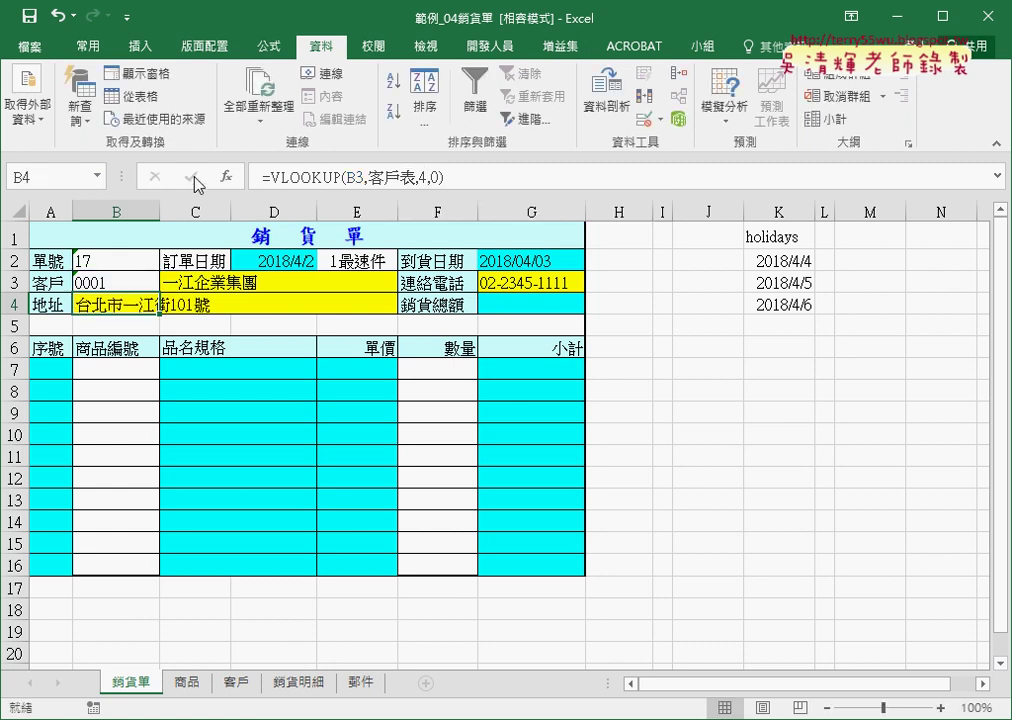
# Pick customer IDs 0002, 0003 and 0001 in B3 to test the lookups, then clear B3
pyautogui.click(168, 283)
pyautogui.click(142, 313)
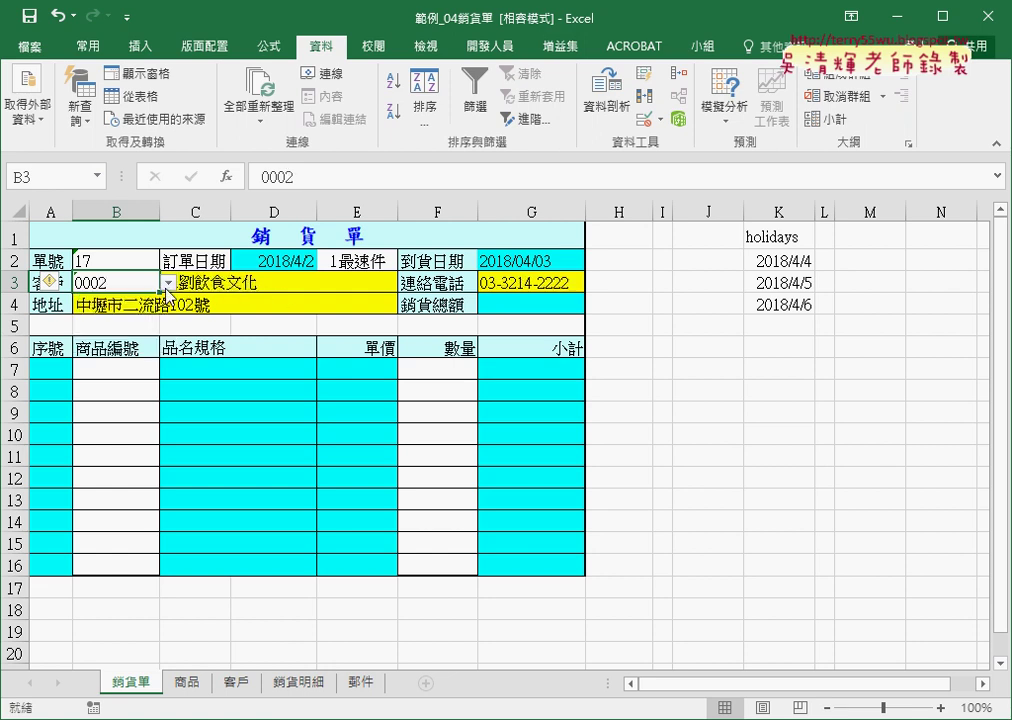
pyautogui.click(168, 283)
pyautogui.click(142, 328)
pyautogui.click(168, 283)
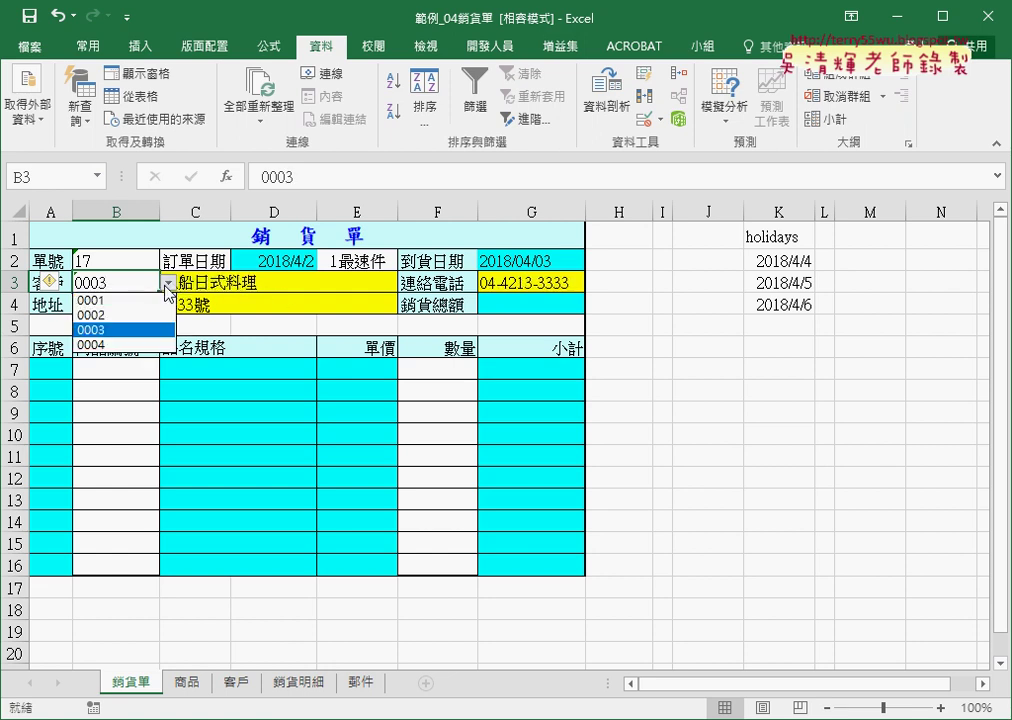
pyautogui.click(125, 297)
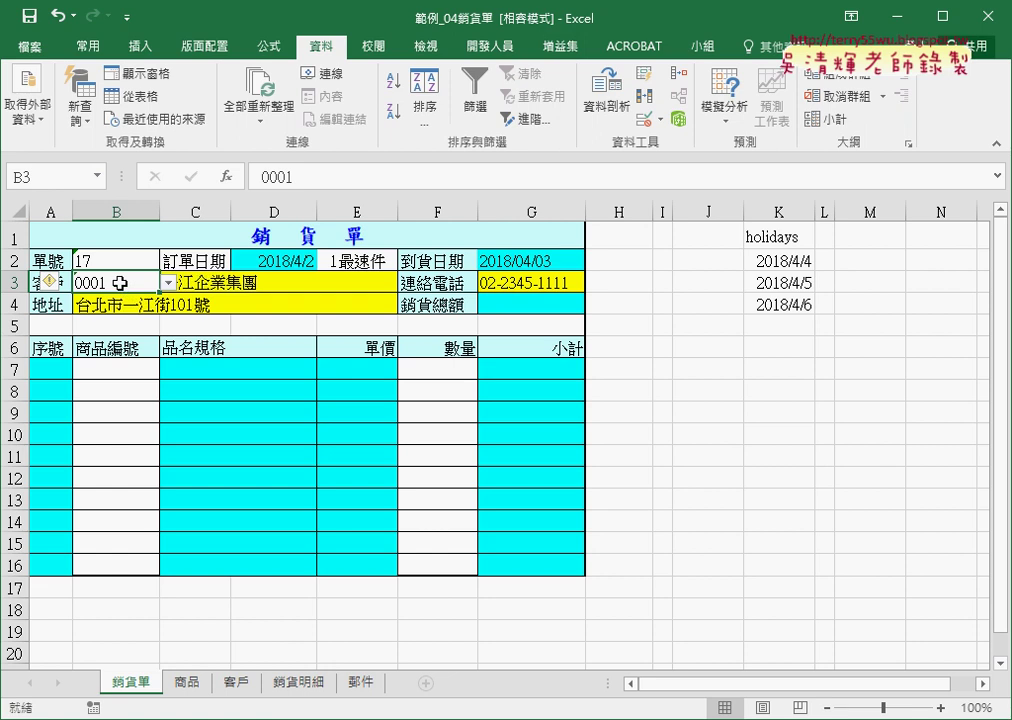
pyautogui.press('Delete')
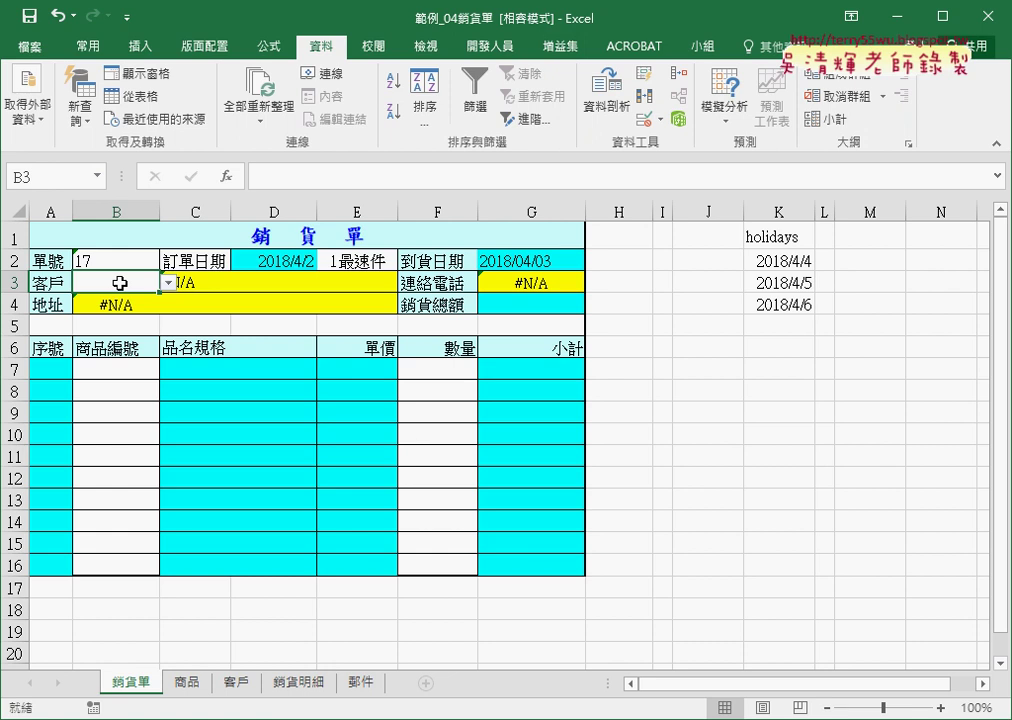
# Cut VLOOKUP(B3,客戶表,2,0) out of C3's formula and open Insert Function's category list
pyautogui.click(178, 283)
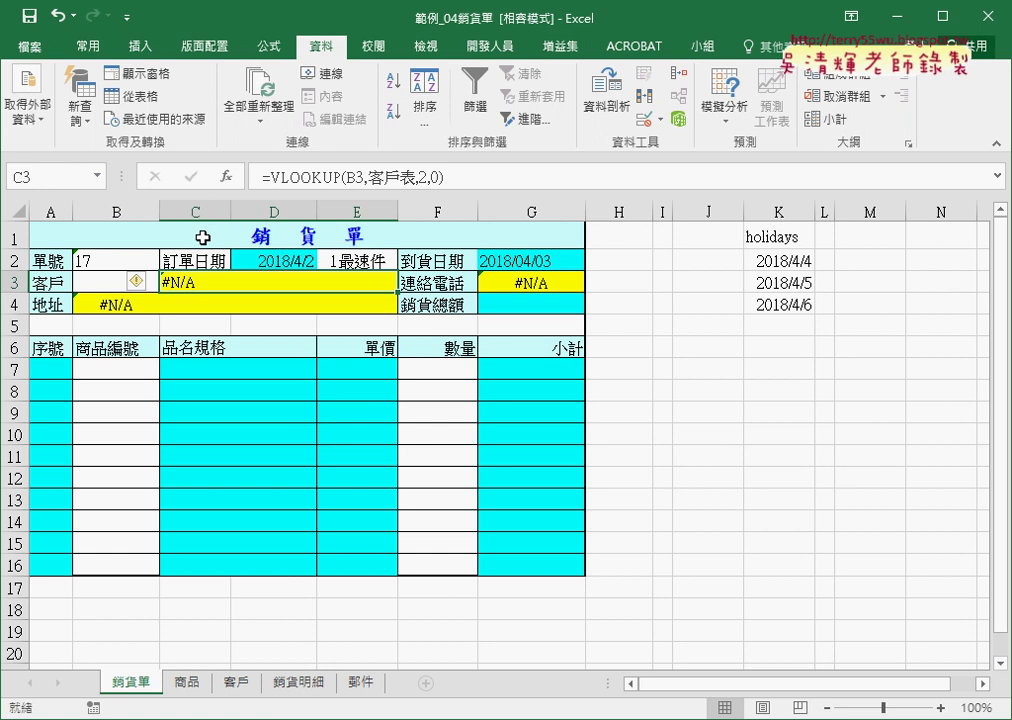
pyautogui.click(90, 280)
pyautogui.click(169, 285)
pyautogui.click(267, 177)
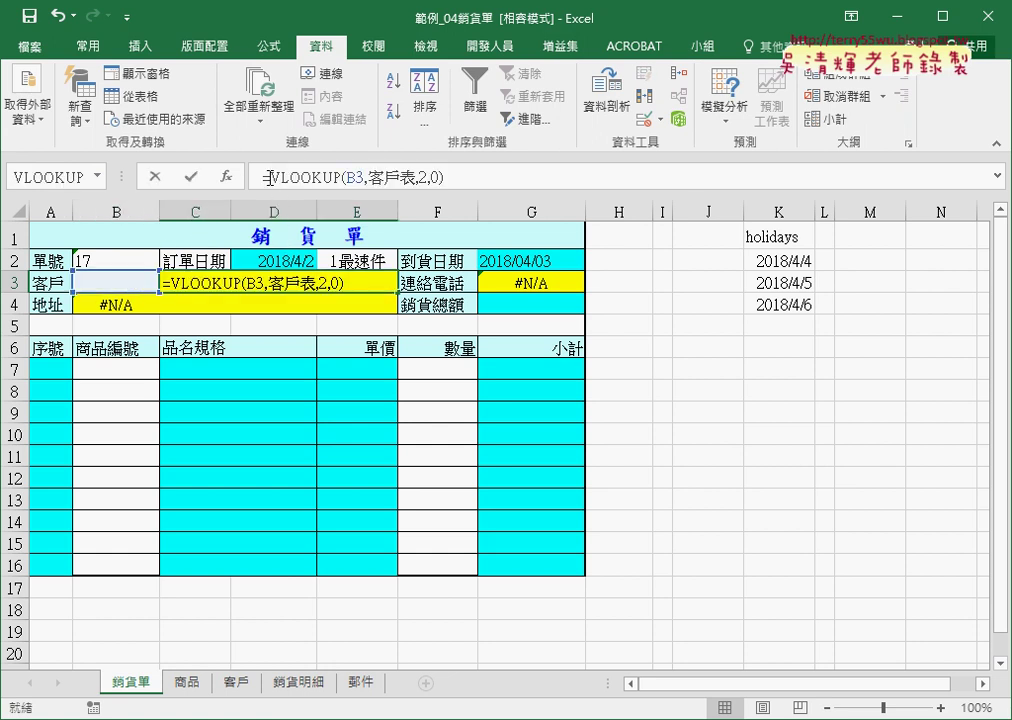
pyautogui.moveTo(267, 177); pyautogui.dragTo(443, 178)
pyautogui.rightClick(437, 190)
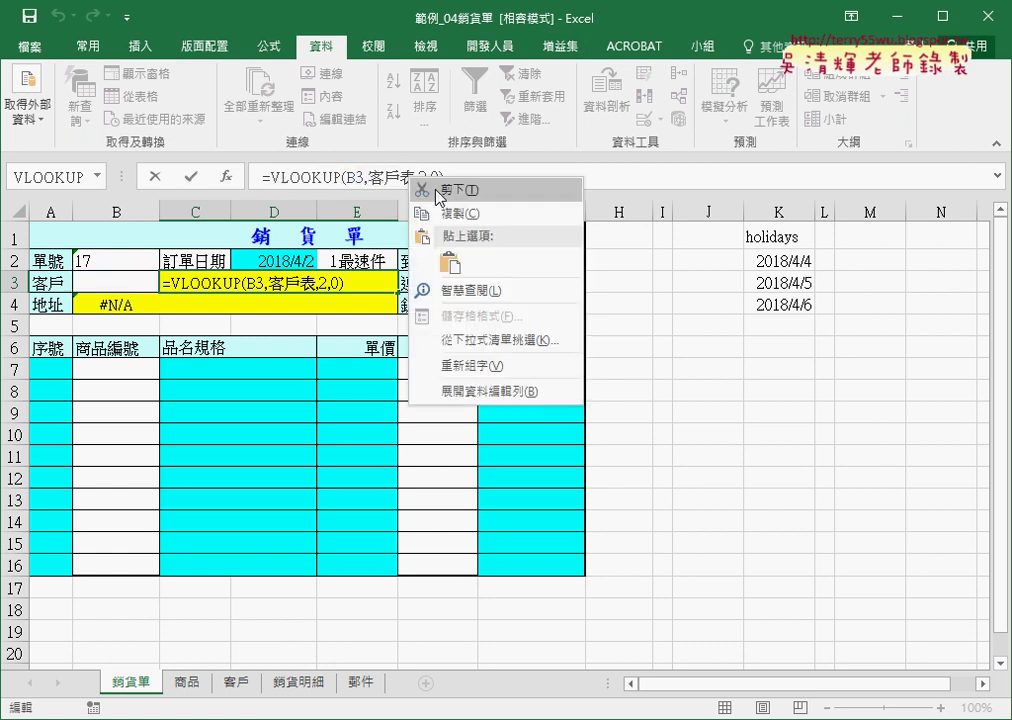
pyautogui.click(440, 189)
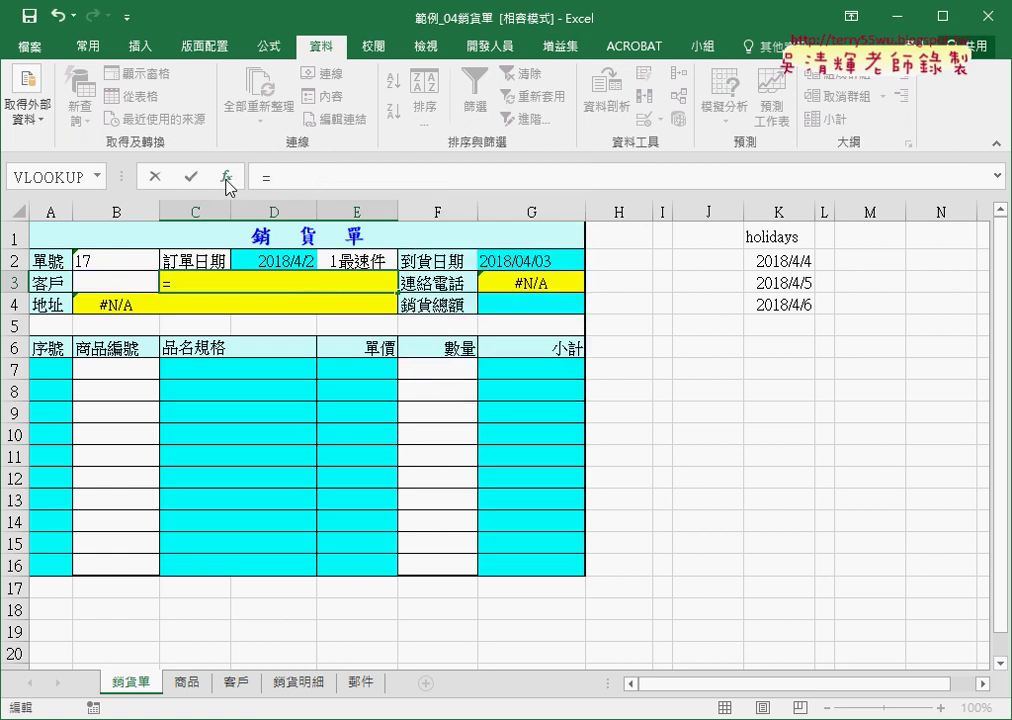
pyautogui.click(227, 180)
pyautogui.click(735, 225)
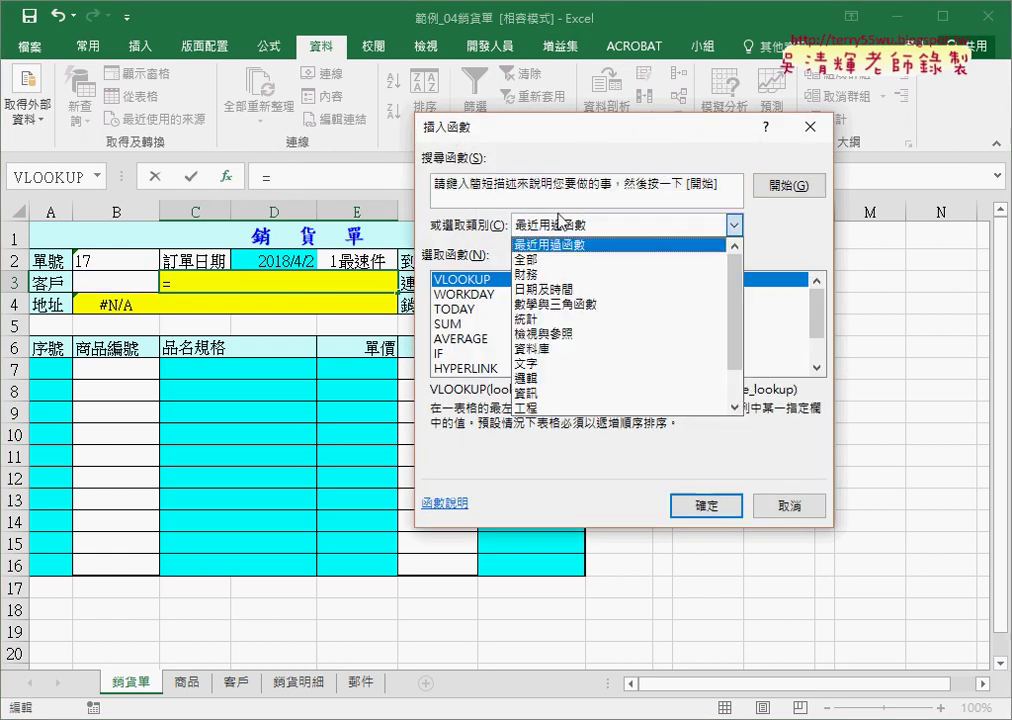
# Insert an IF function with test B3="", value-if-true "" and the pasted VLOOKUP as value-if-false
pyautogui.click(565, 378)
pyautogui.doubleClick(468, 309)
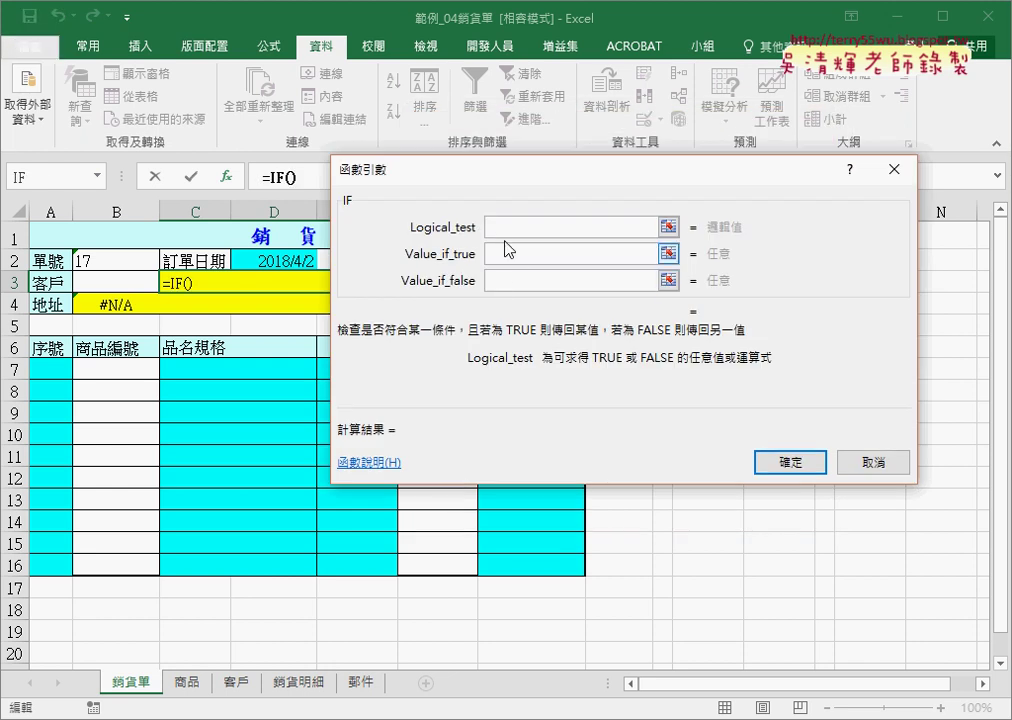
pyautogui.click(116, 282)
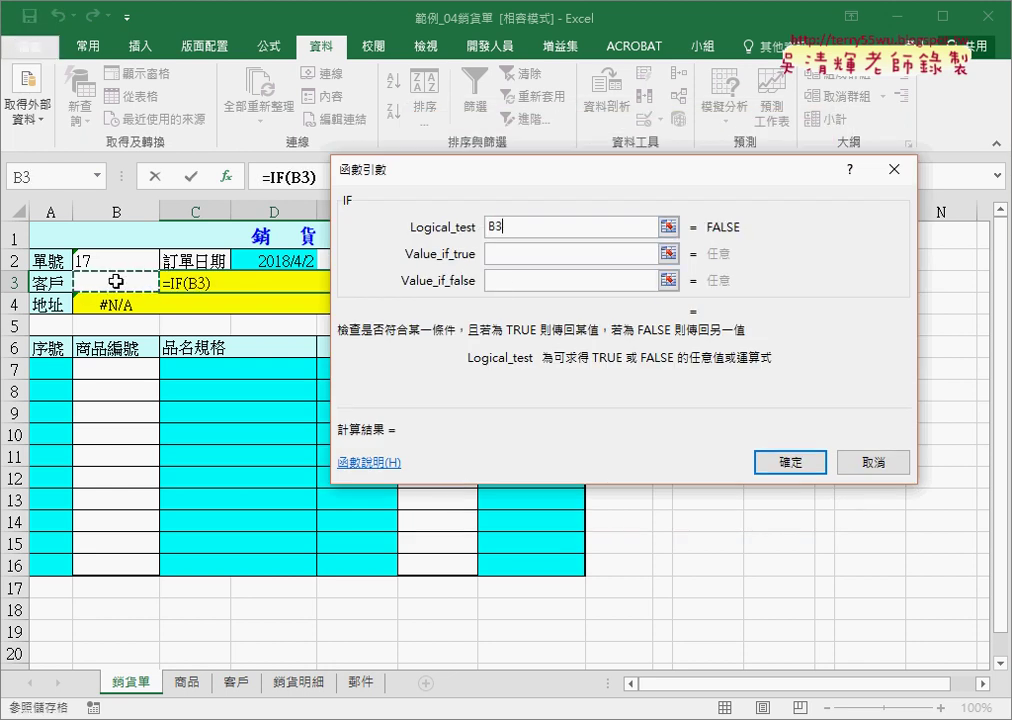
pyautogui.write(',')
pyautogui.press('BackSpace')
pyautogui.write('=""')
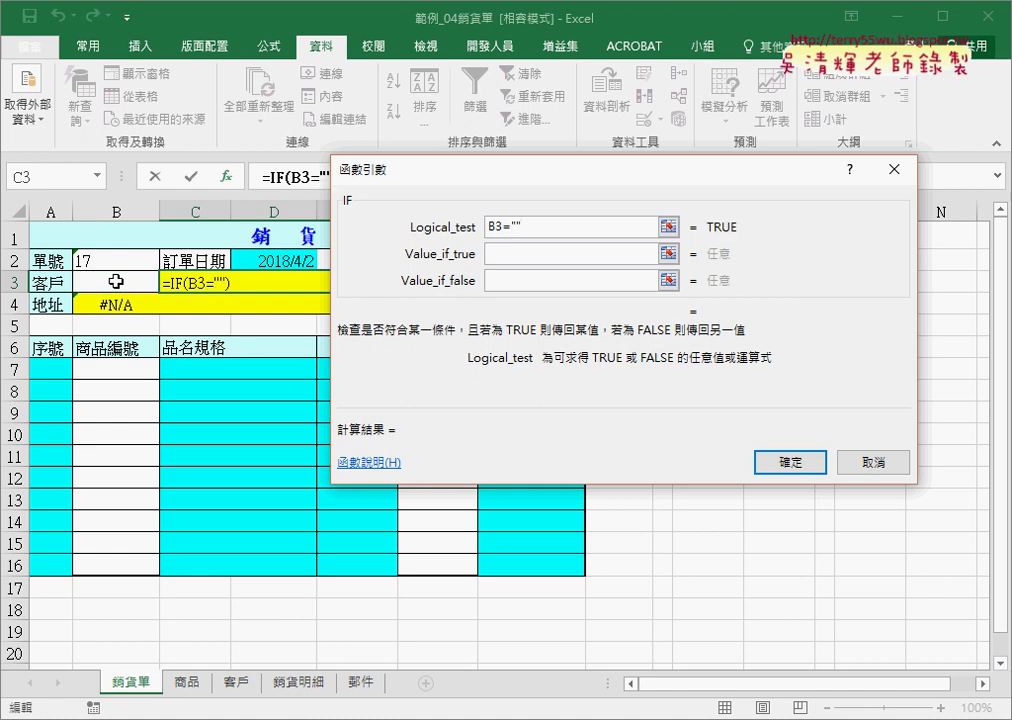
pyautogui.press('Tab')
pyautogui.write('""')
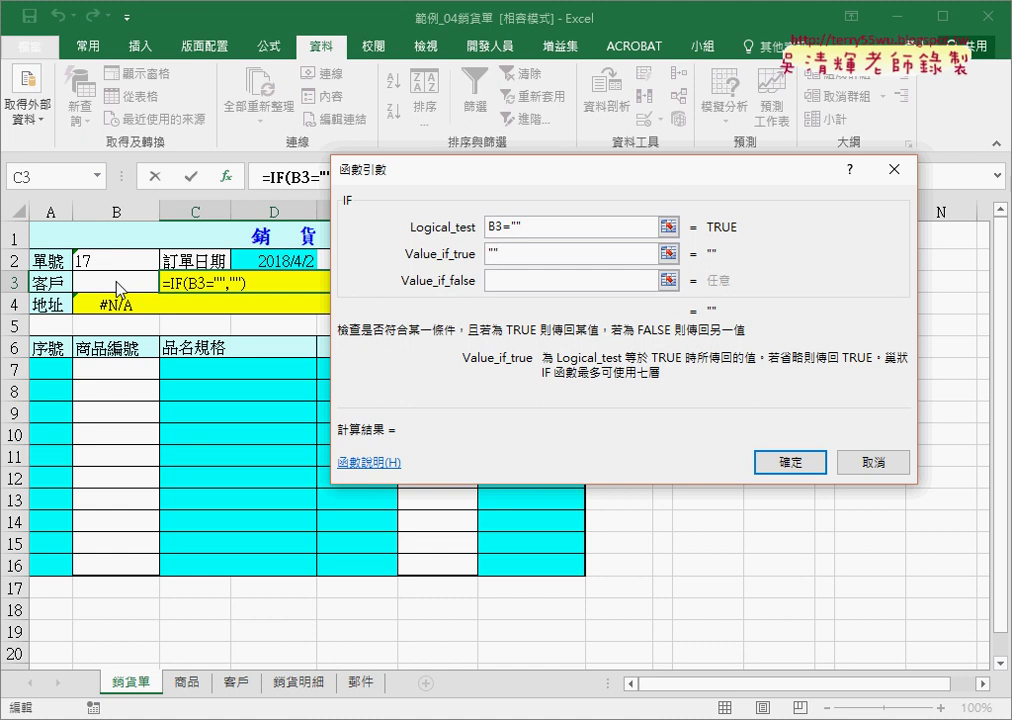
pyautogui.press('Tab')
pyautogui.hotkey('ctrl', 'v')
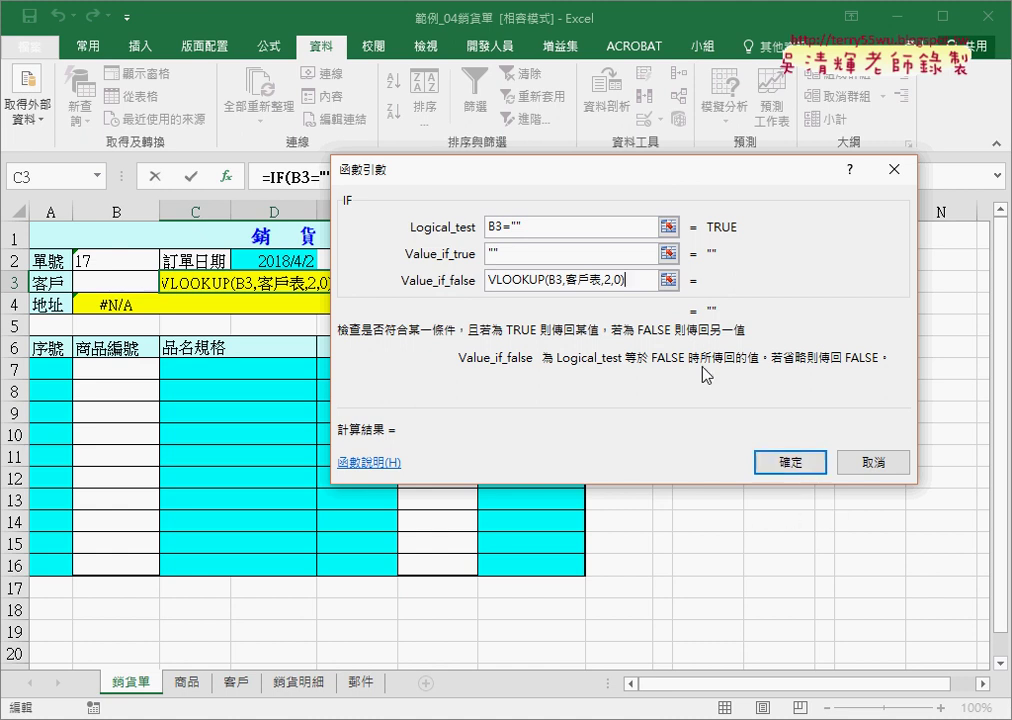
# Replace the B3="" test with isblank(B3) in Logical_test
pyautogui.click(515, 228)
pyautogui.click(496, 255)
pyautogui.moveTo(499, 257)
pyautogui.mouseDown()
pyautogui.moveTo(489, 258)
pyautogui.moveTo(513, 228)
pyautogui.mouseUp()
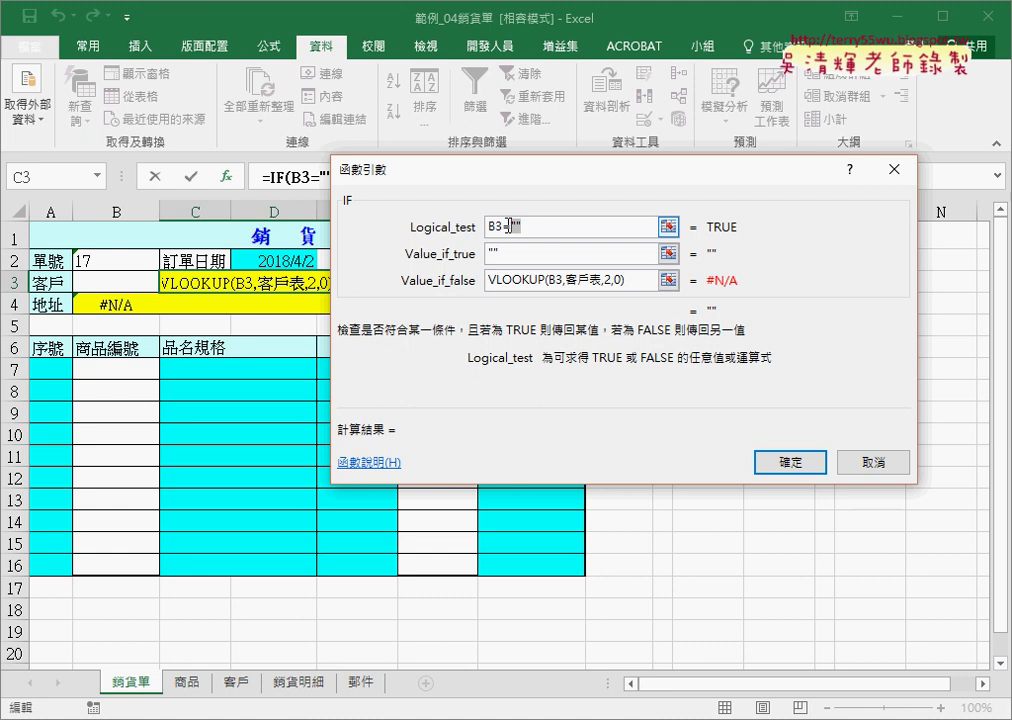
pyautogui.moveTo(605, 224); pyautogui.dragTo(501, 230)
pyautogui.press('Delete')
pyautogui.write('isblank(B3)')
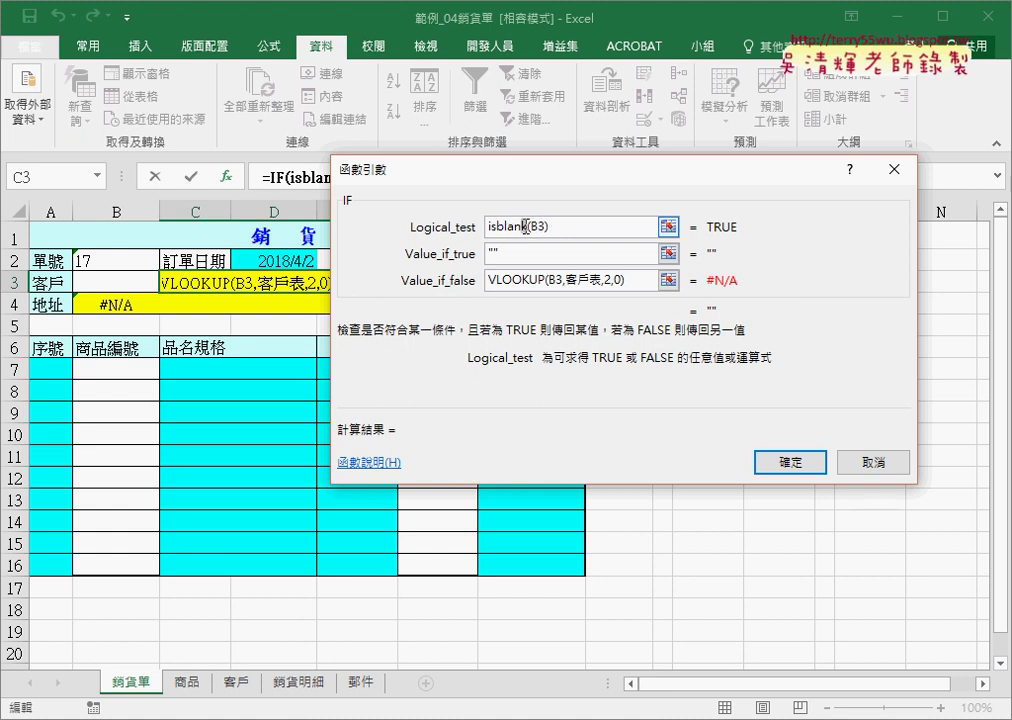
# Change Logical_test from isblank(B3) back to B3="" and confirm the IF formula
pyautogui.moveTo(527, 226); pyautogui.dragTo(476, 233)
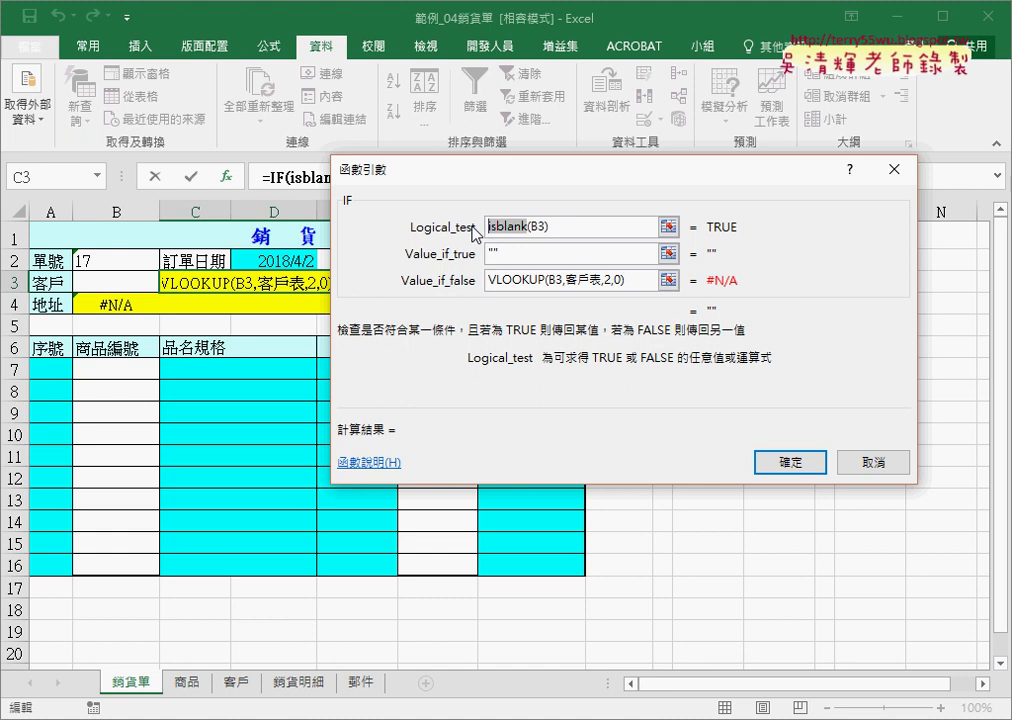
pyautogui.press('Delete')
pyautogui.press('Delete')
pyautogui.press('End')
pyautogui.press('BackSpace')
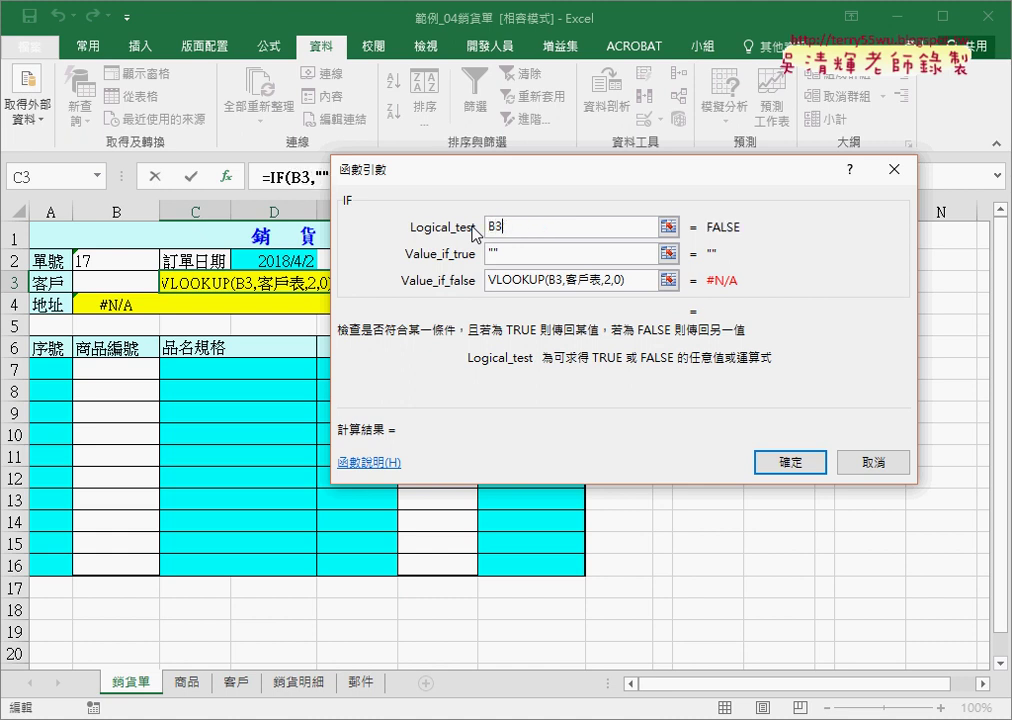
pyautogui.write('=""')
pyautogui.click(786, 462)
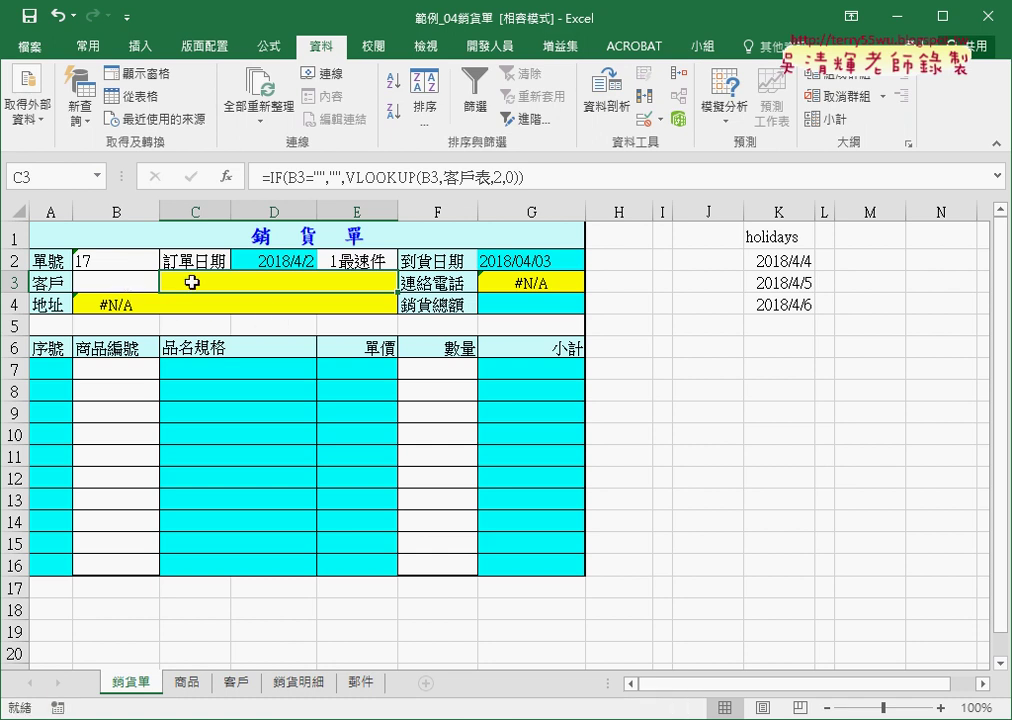
# Copy IF(B3="","", from C3 and wrap G3's phone VLOOKUP with it, adding the closing parenthesis
pyautogui.moveTo(281, 178); pyautogui.dragTo(320, 178)
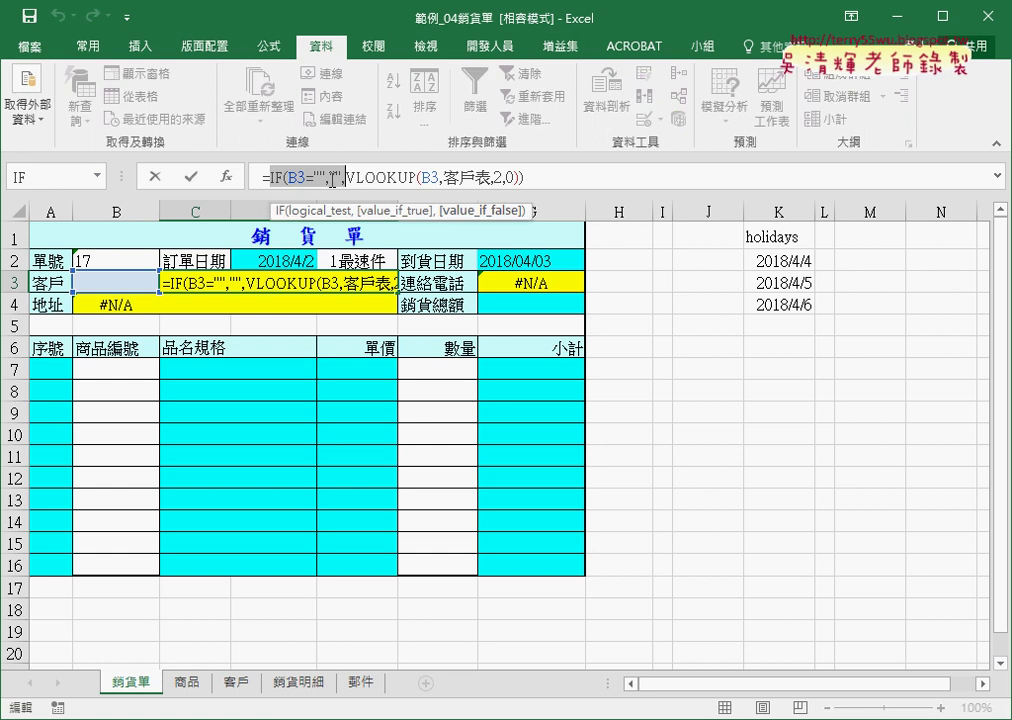
pyautogui.rightClick(333, 181)
pyautogui.press('Escape')
pyautogui.click(154, 176)
pyautogui.click(531, 283)
pyautogui.click(265, 179)
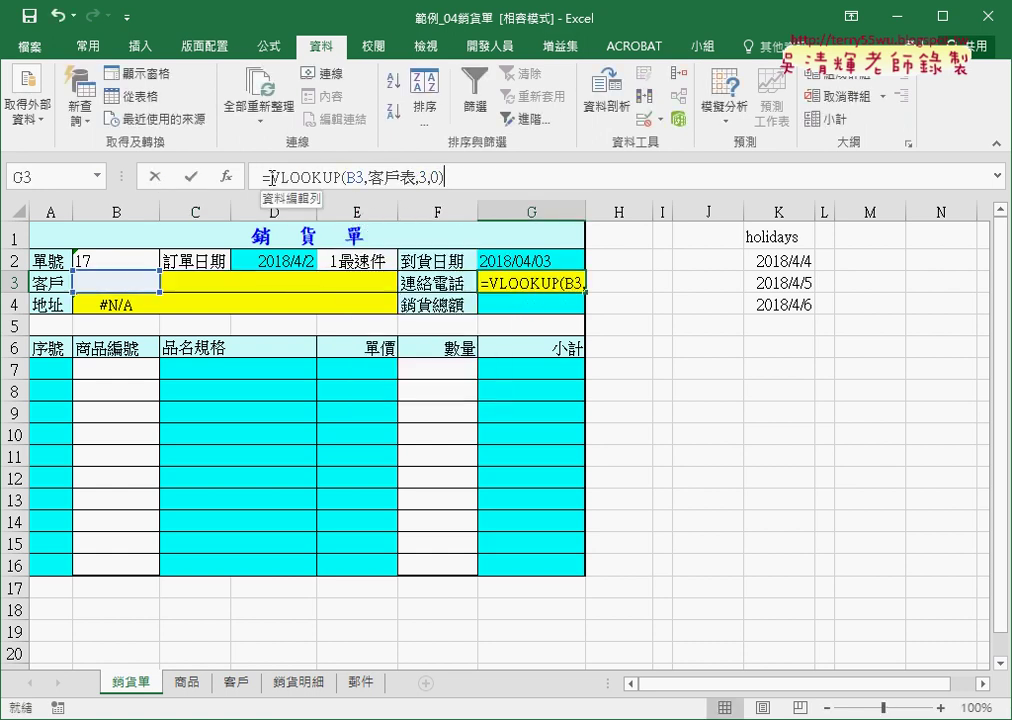
pyautogui.rightClick(270, 183)
pyautogui.click(312, 262)
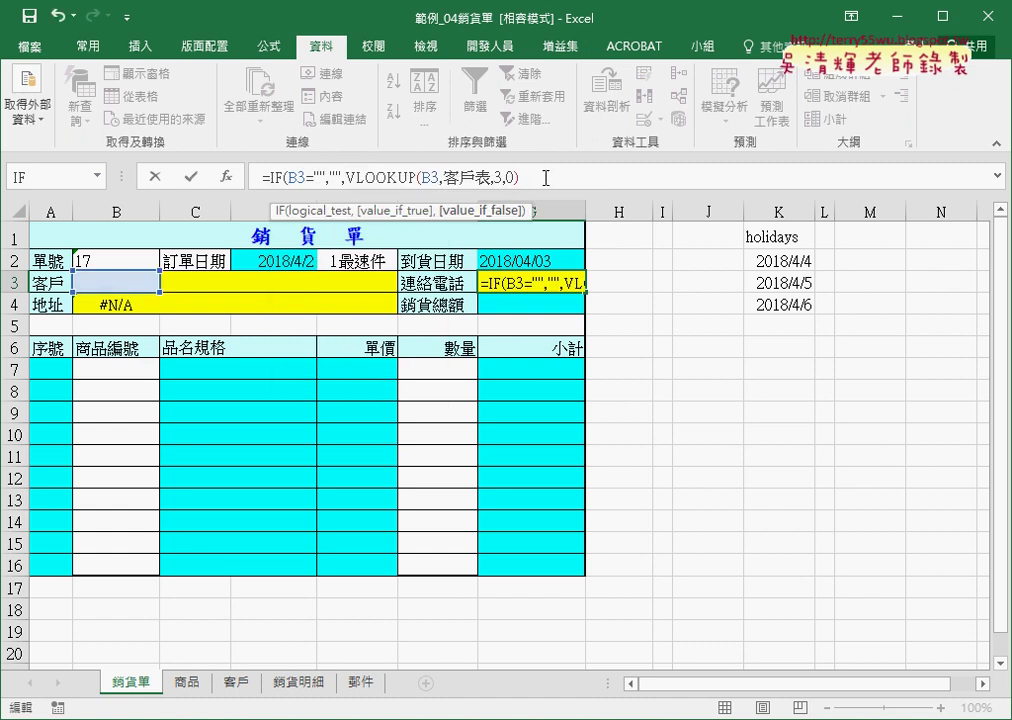
pyautogui.write(')')
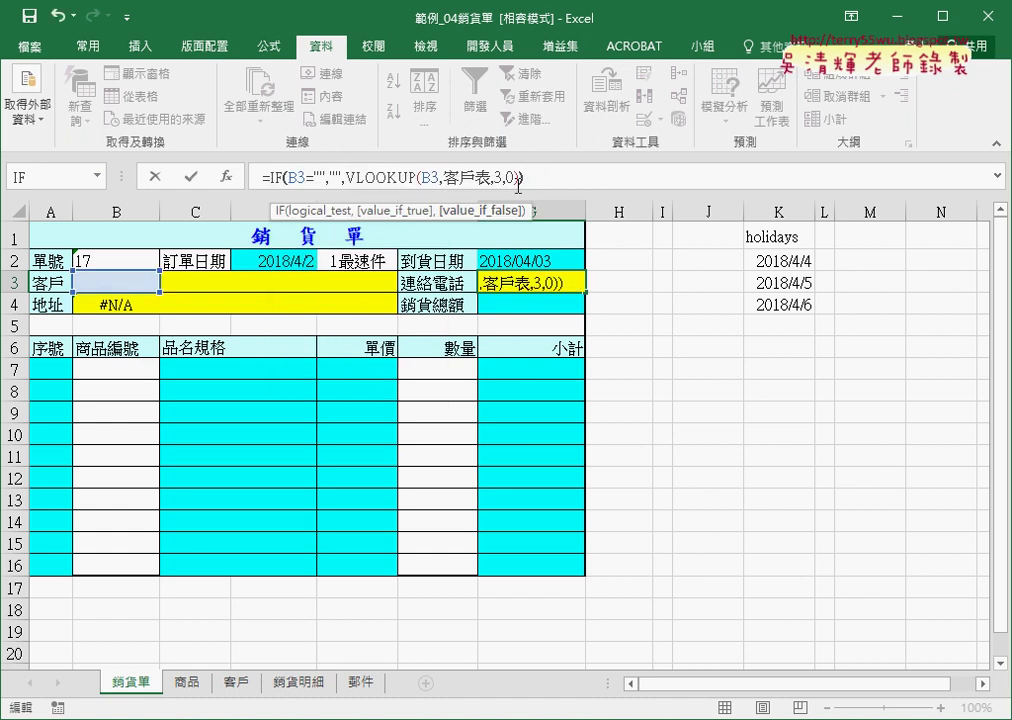
pyautogui.click(193, 177)
# Wrap B4's address VLOOKUP in the same IF blank check and close the parenthesis
pyautogui.click(120, 303)
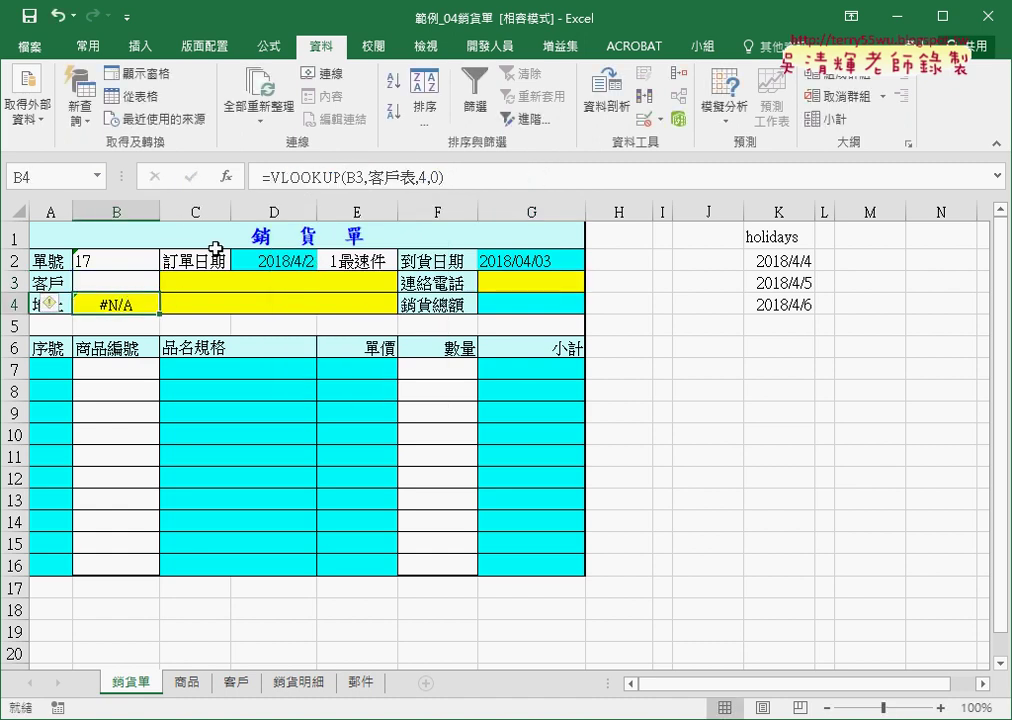
pyautogui.rightClick(273, 177)
pyautogui.click(288, 200)
pyautogui.write('IF(B3="","",')
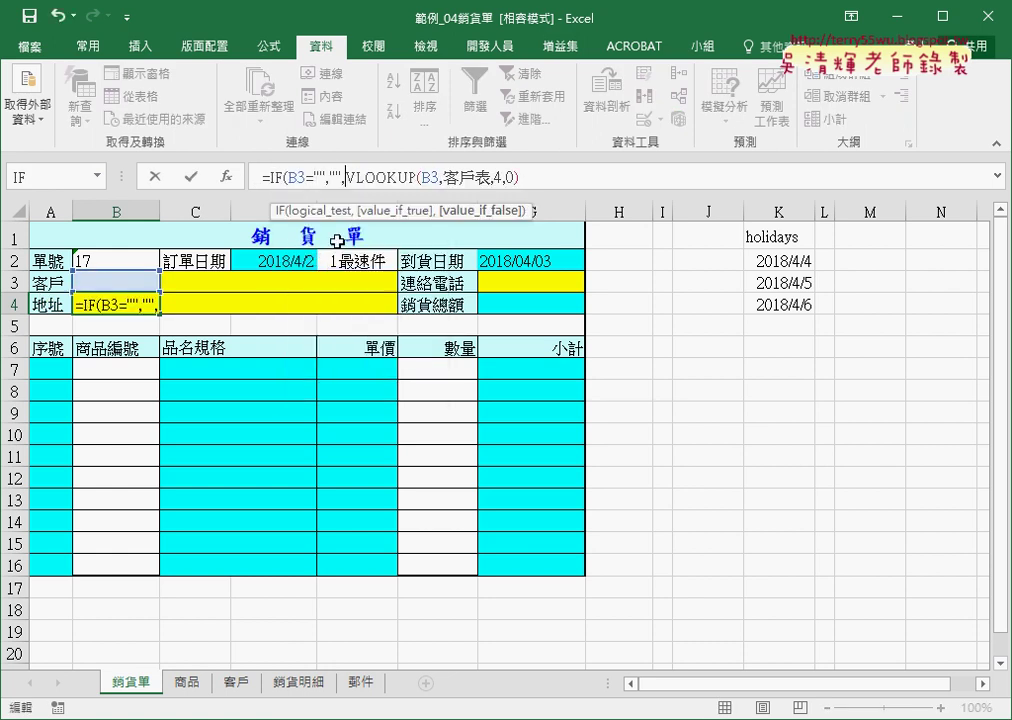
pyautogui.click(547, 177)
pyautogui.write(')')
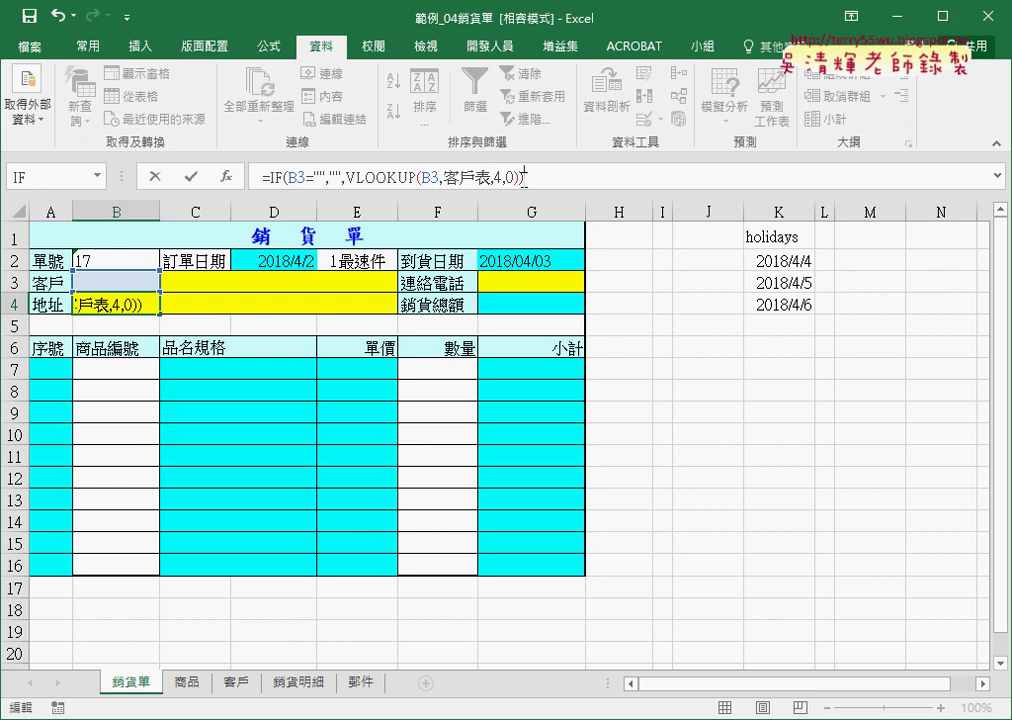
pyautogui.click(190, 178)
# Pick customer IDs 0002 and 0003 in B3, then clear B3 to confirm the details blank
pyautogui.click(140, 281)
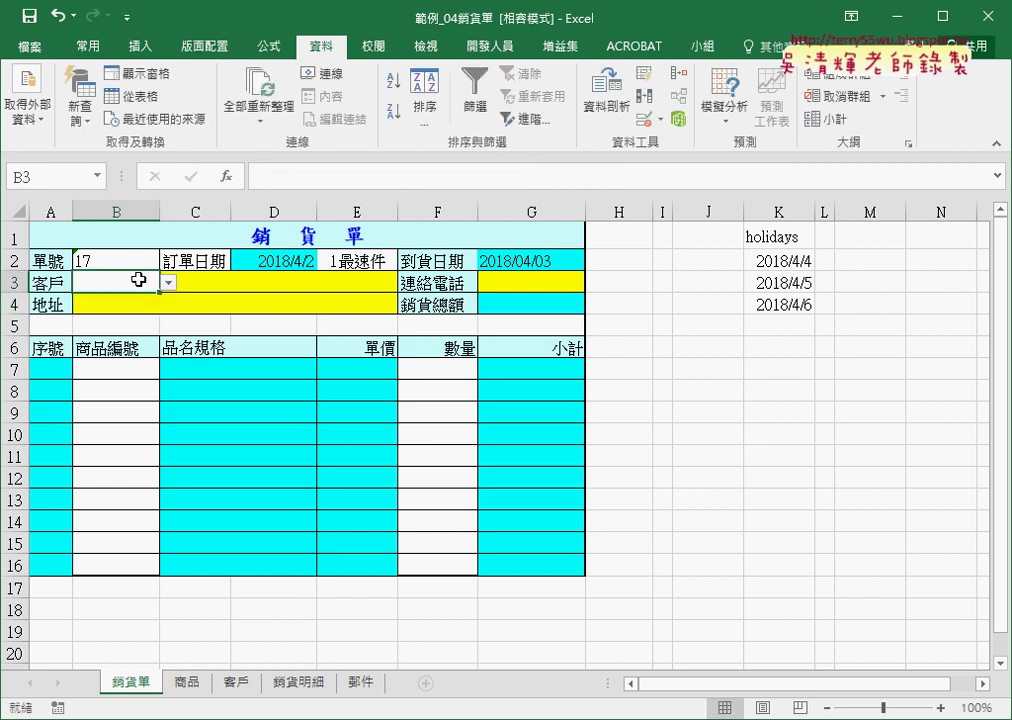
pyautogui.click(166, 283)
pyautogui.click(166, 316)
pyautogui.click(167, 283)
pyautogui.click(154, 330)
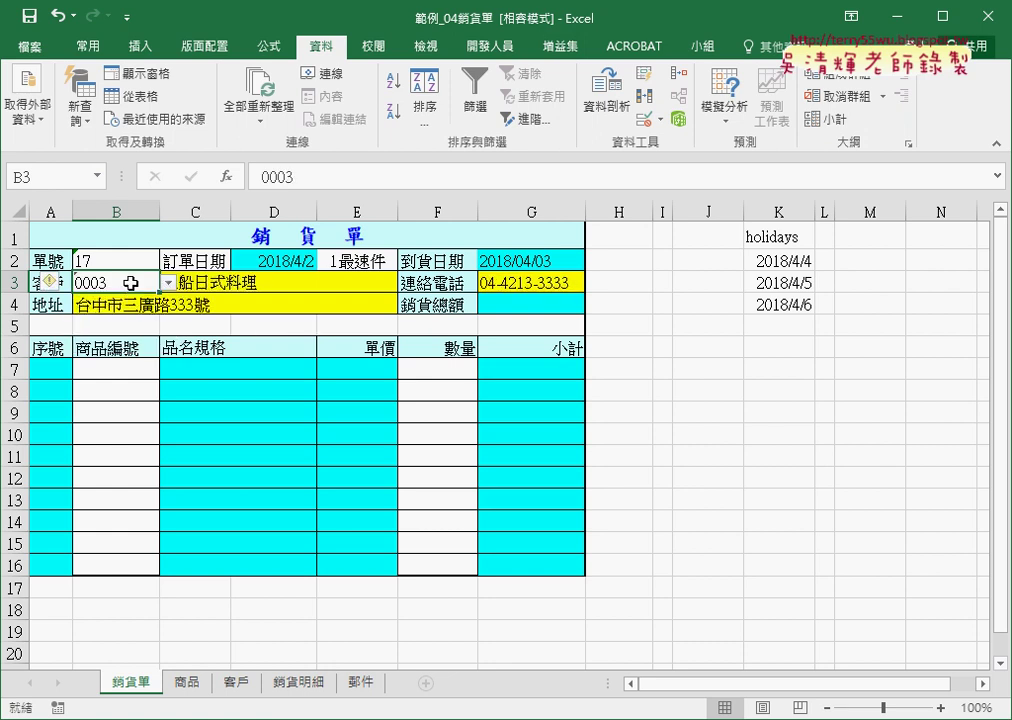
pyautogui.press('Delete')
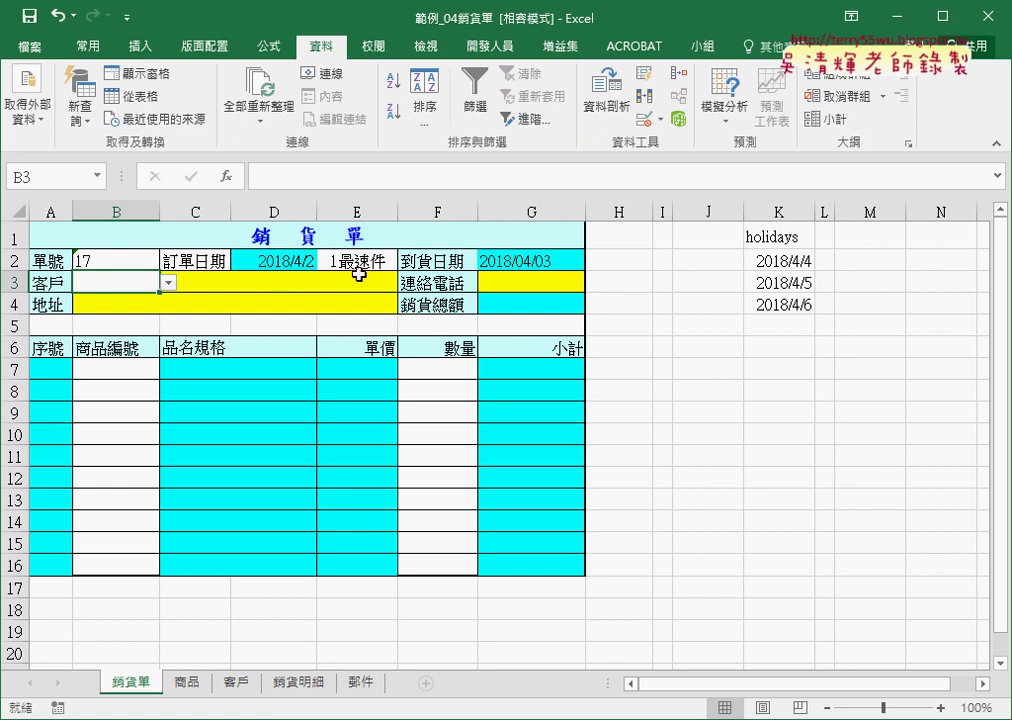
# Set delivery type E2 to 2急 件 and check the G2 arrival date
pyautogui.click(381, 261)
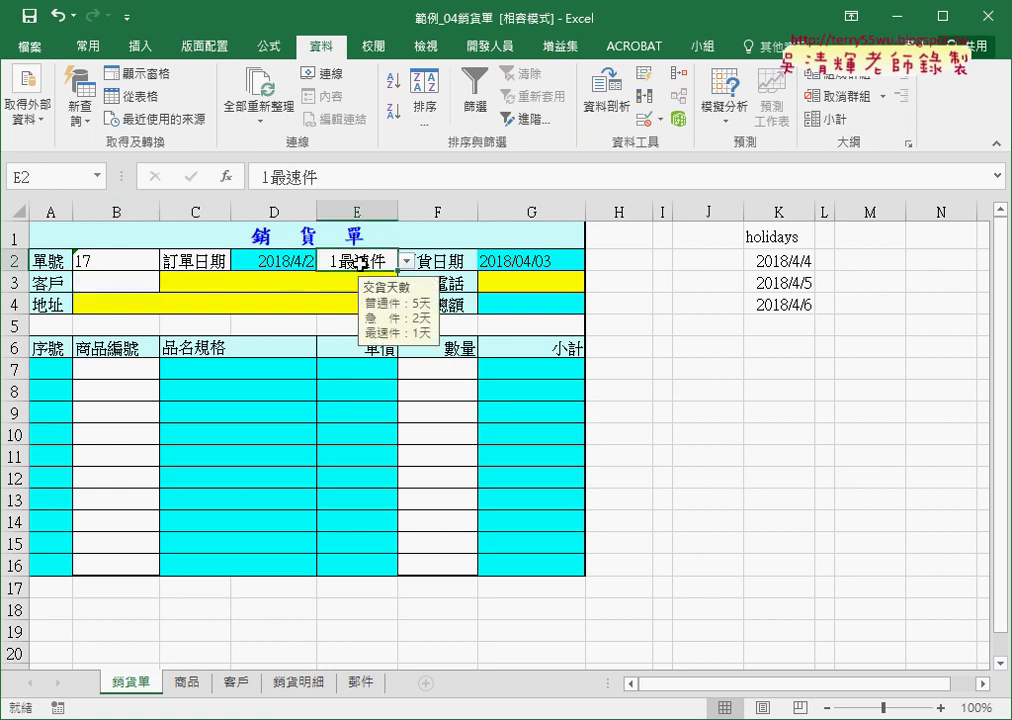
pyautogui.click(406, 260)
pyautogui.click(378, 294)
pyautogui.click(522, 260)
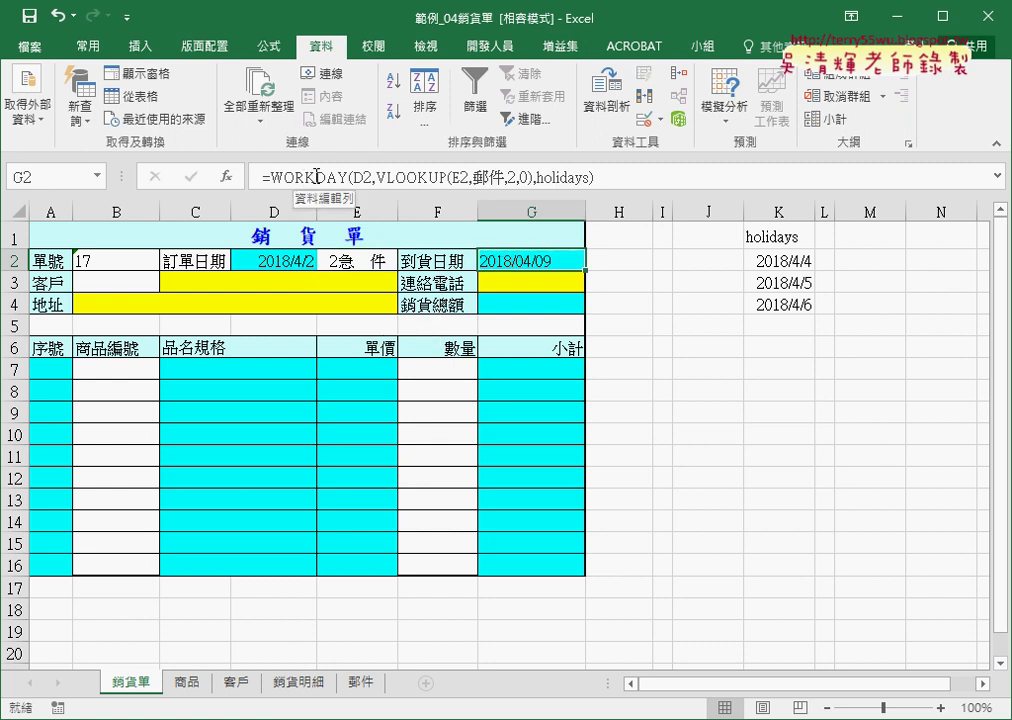
# Pick customer 0001 in B3, clear it again, and check the C3 name formula
pyautogui.click(157, 289)
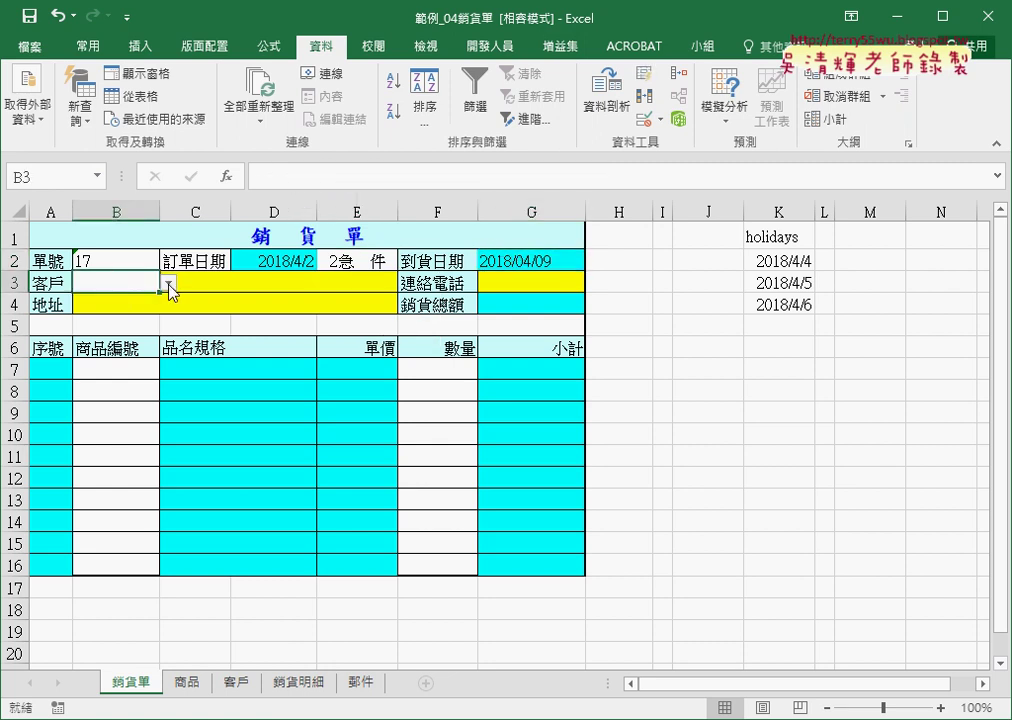
pyautogui.click(168, 283)
pyautogui.click(160, 302)
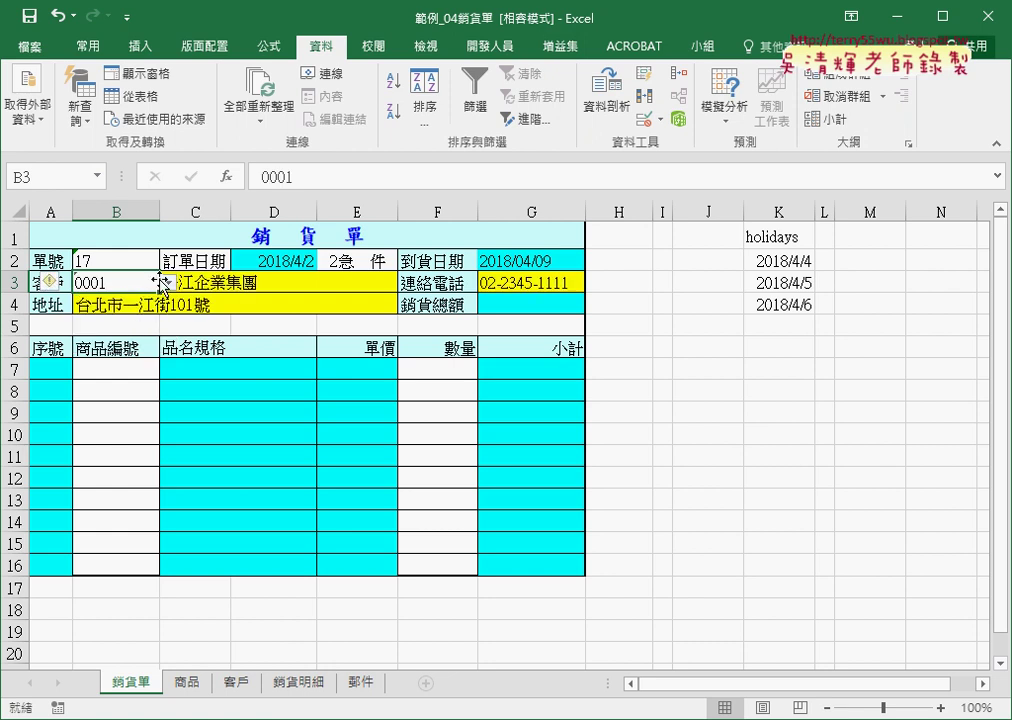
pyautogui.press('Delete')
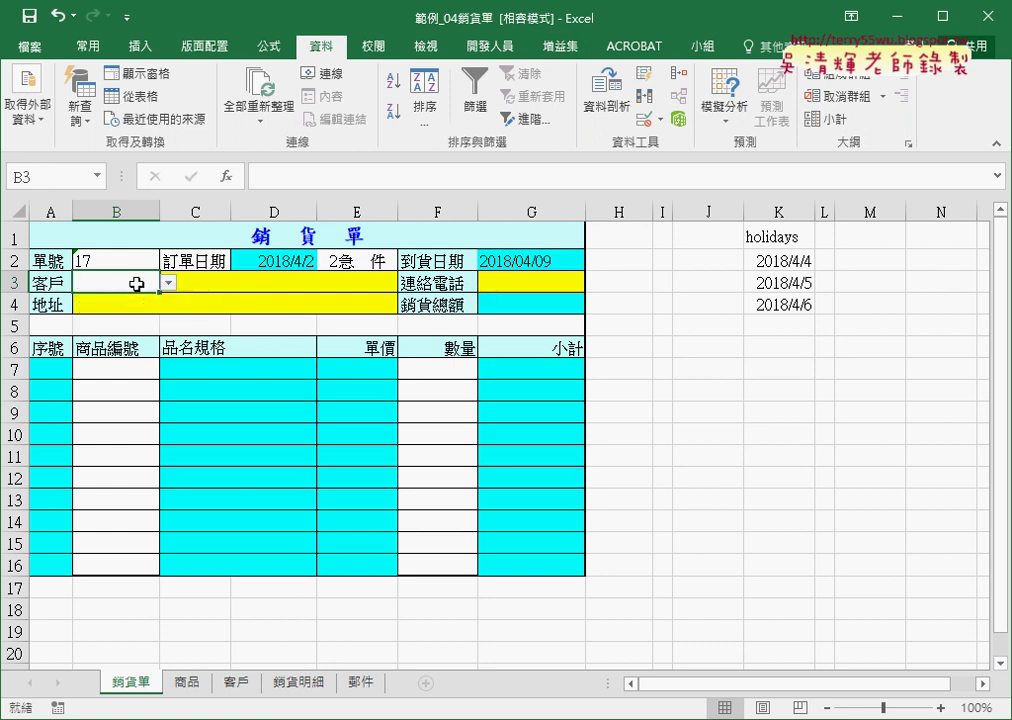
pyautogui.click(236, 282)
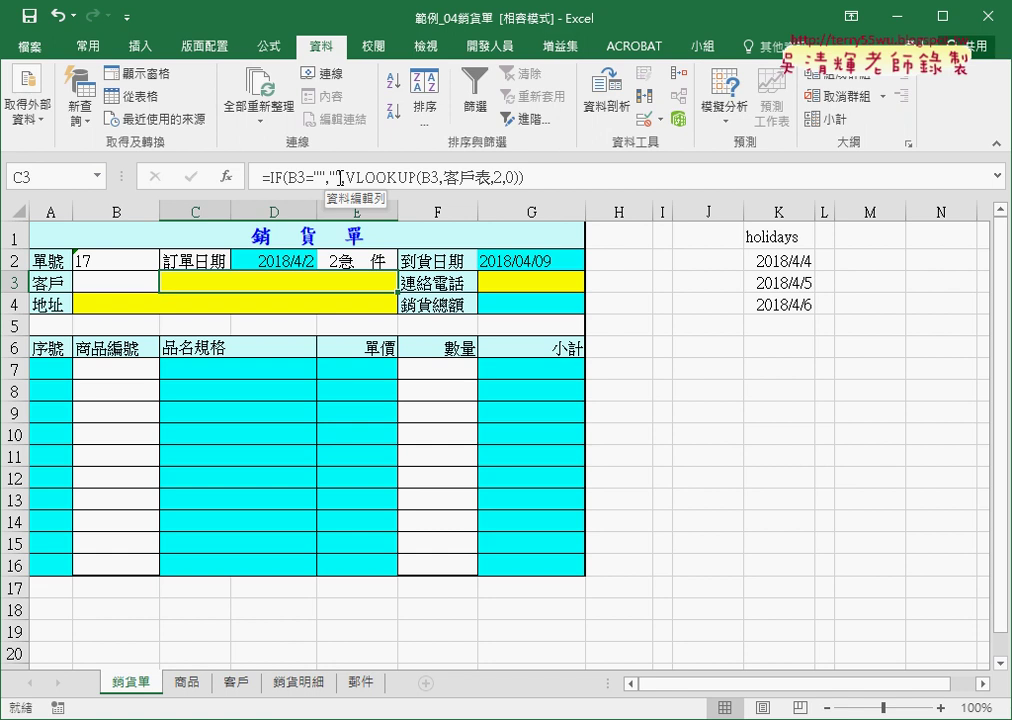
# Review the D2 order date and E2 delivery type, then switch to the 郵件 sheet
pyautogui.click(297, 266)
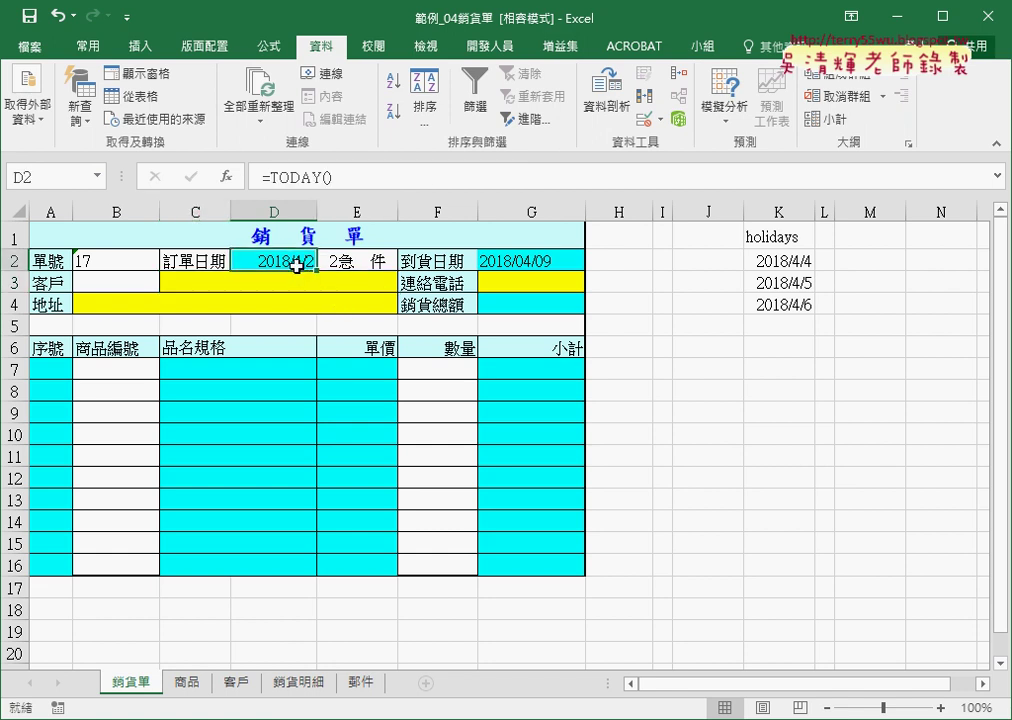
pyautogui.click(380, 262)
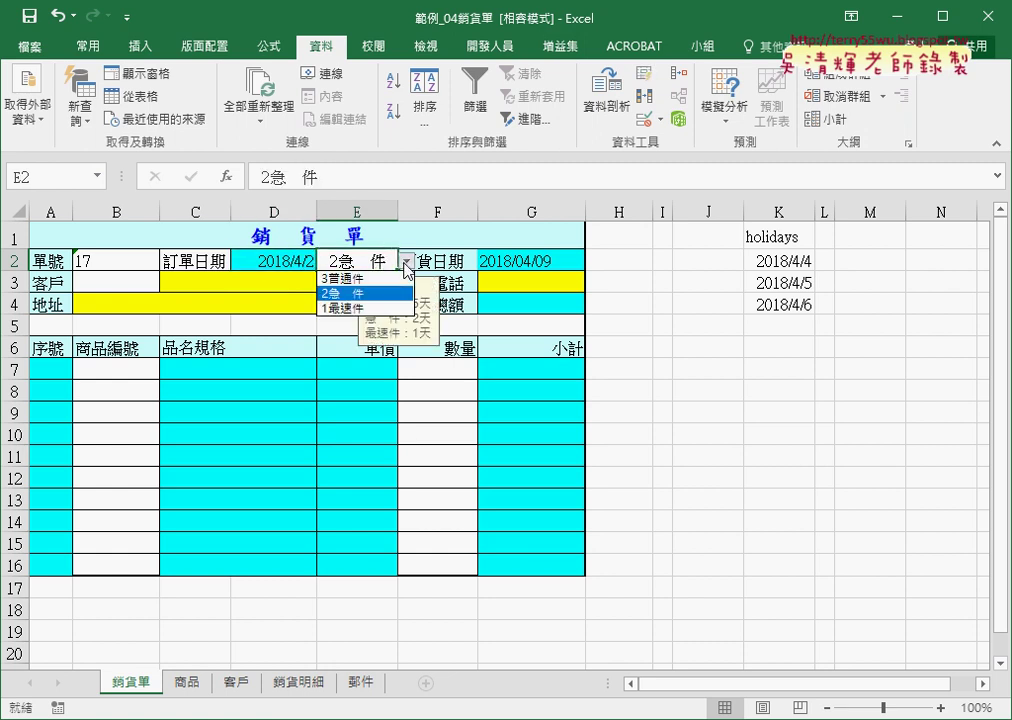
pyautogui.click(361, 687)
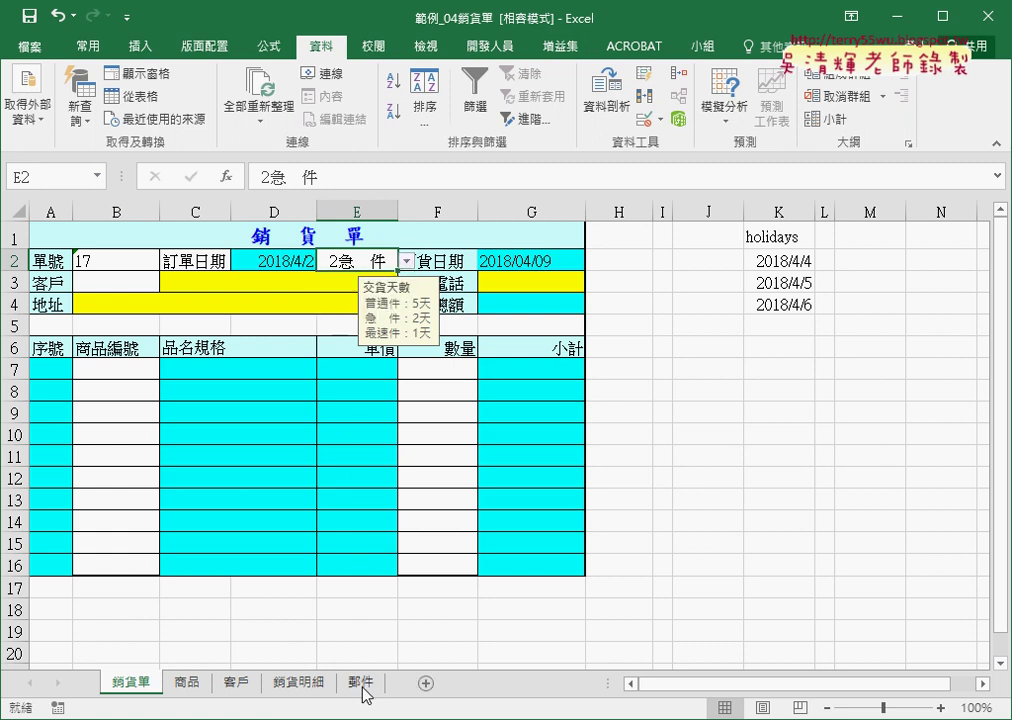
pyautogui.click(362, 687)
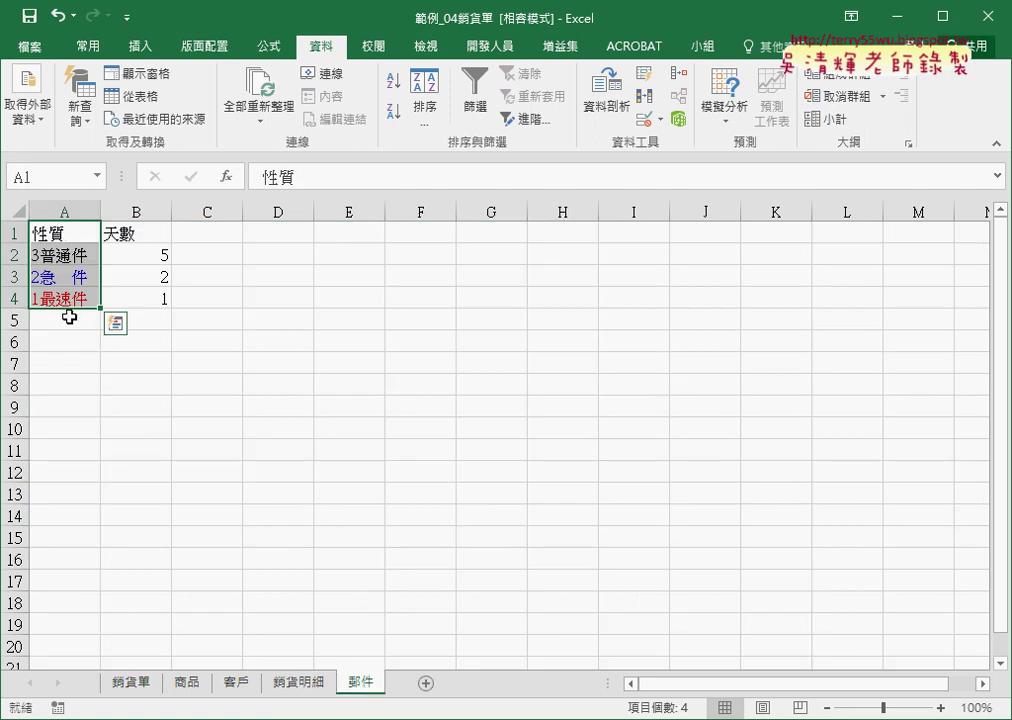